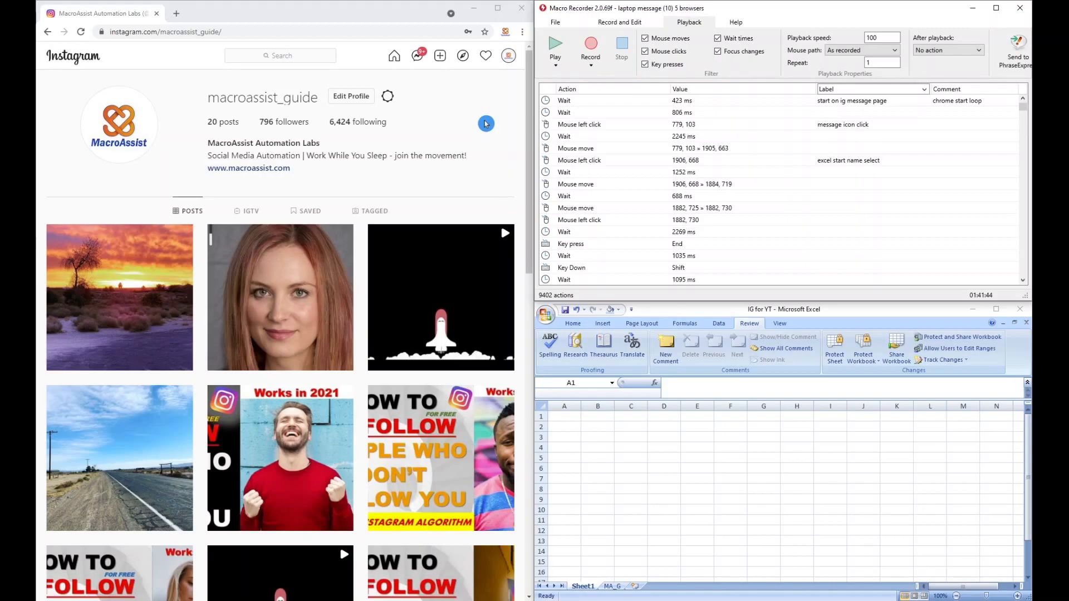
Step: Request a copy of the Instagram account data in HTML format through the privacy and security settings
{"action": "left_click", "coordinate": [508, 61]}
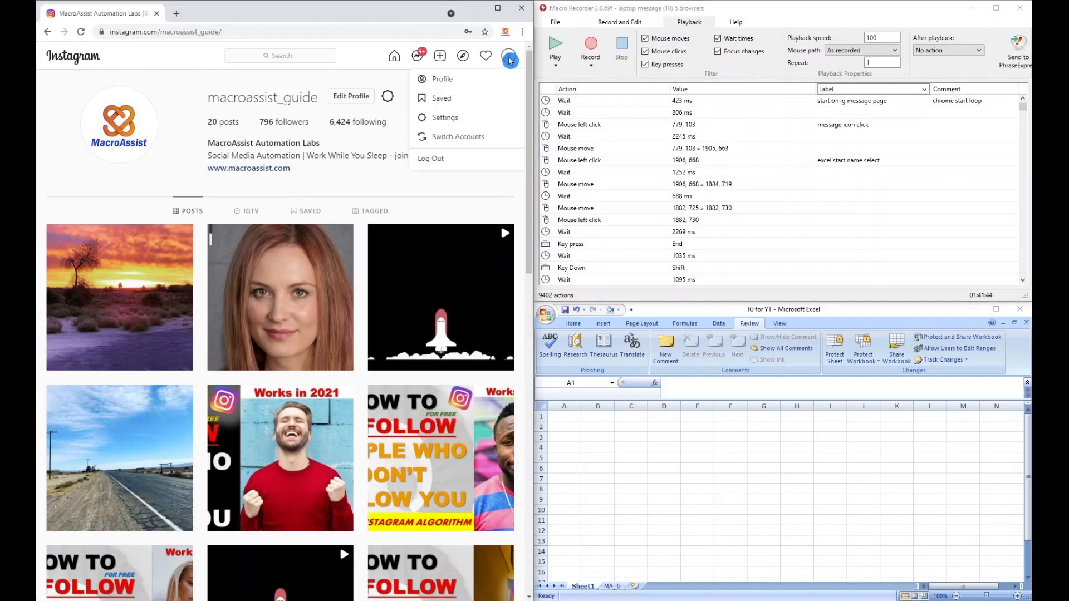
{"action": "left_click", "coordinate": [448, 119]}
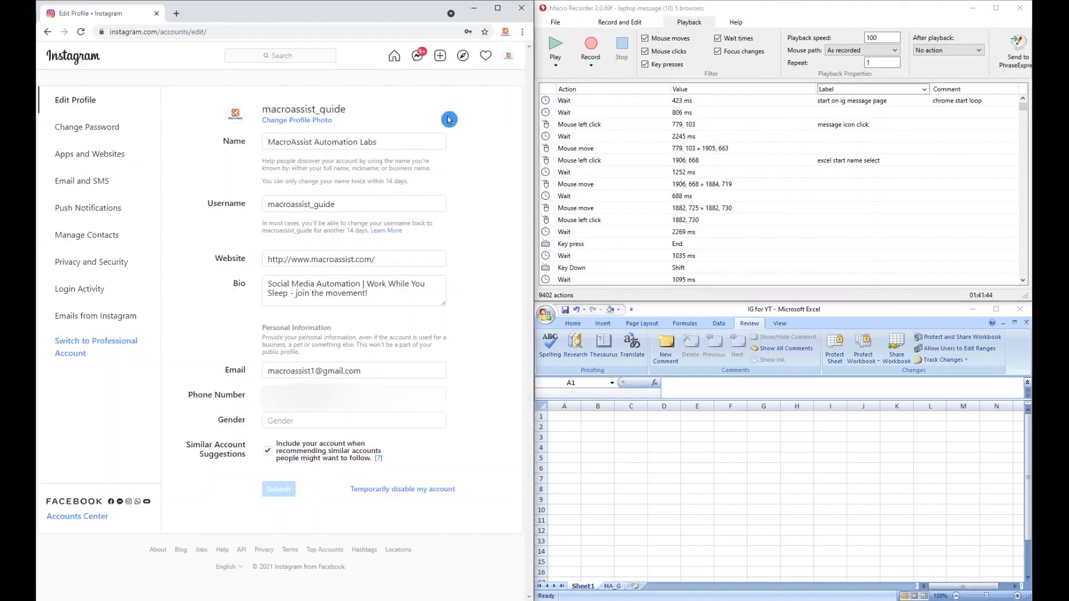
{"action": "left_click", "coordinate": [95, 266]}
{"action": "scroll", "coordinate": [315, 273], "scroll_direction": "down", "scroll_amount": 3}
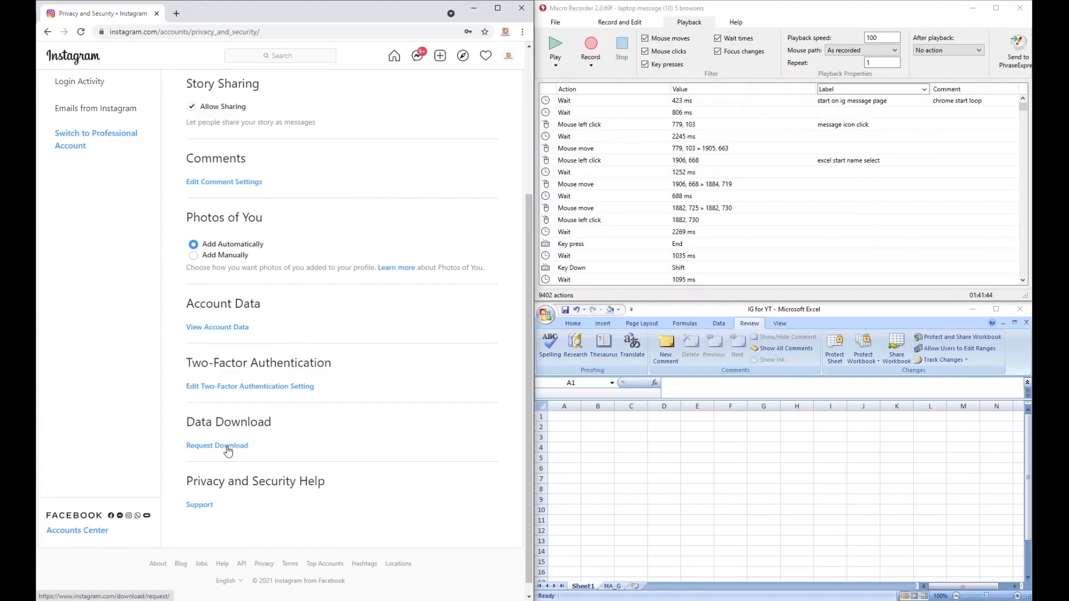
{"action": "left_click", "coordinate": [227, 449]}
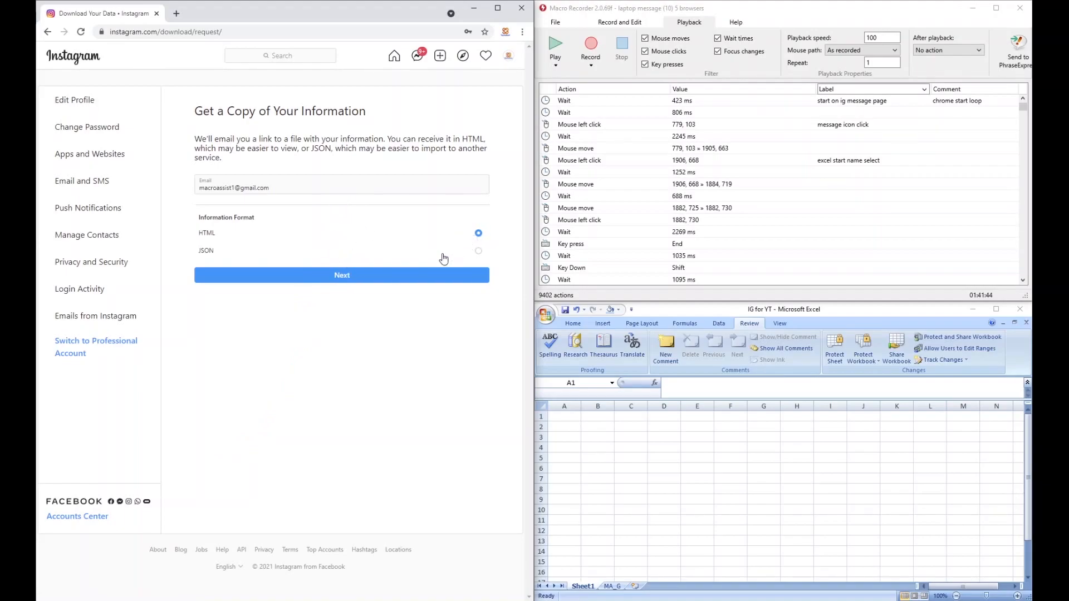
{"action": "left_click", "coordinate": [364, 278]}
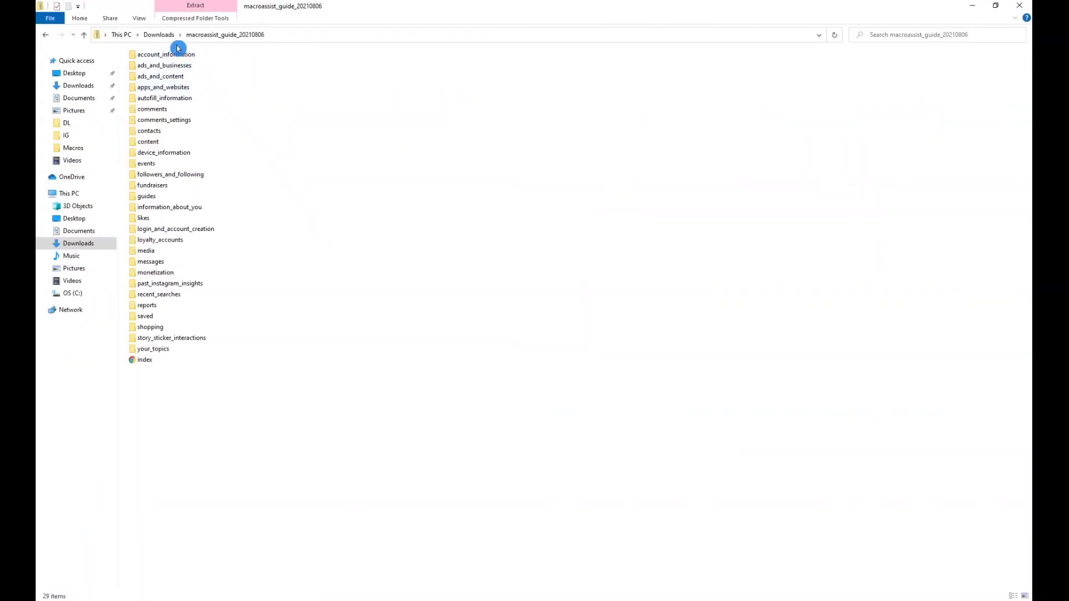
Step: Open the followers HTML document from the followers_and_following folder of the downloaded macroassist_guide_20210806 archive
{"action": "left_click", "coordinate": [227, 39]}
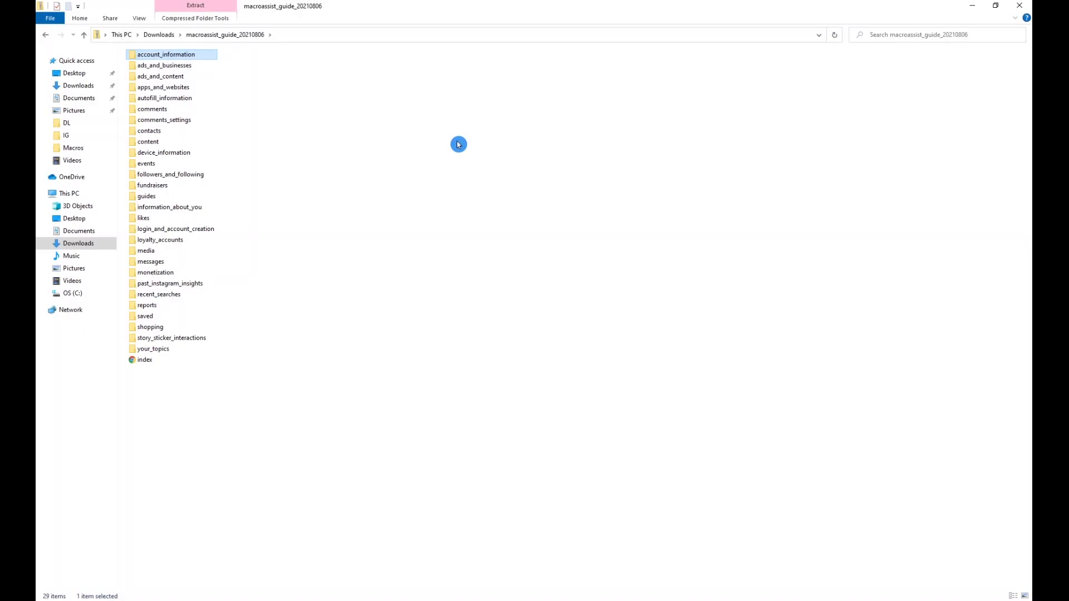
{"action": "double_click", "coordinate": [169, 178]}
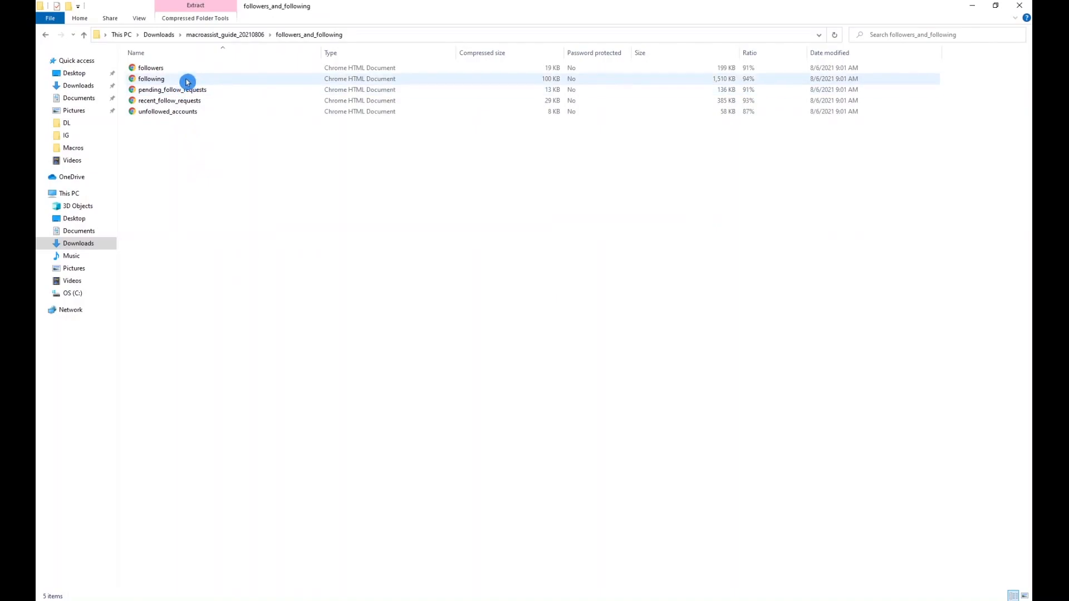
{"action": "double_click", "coordinate": [165, 72]}
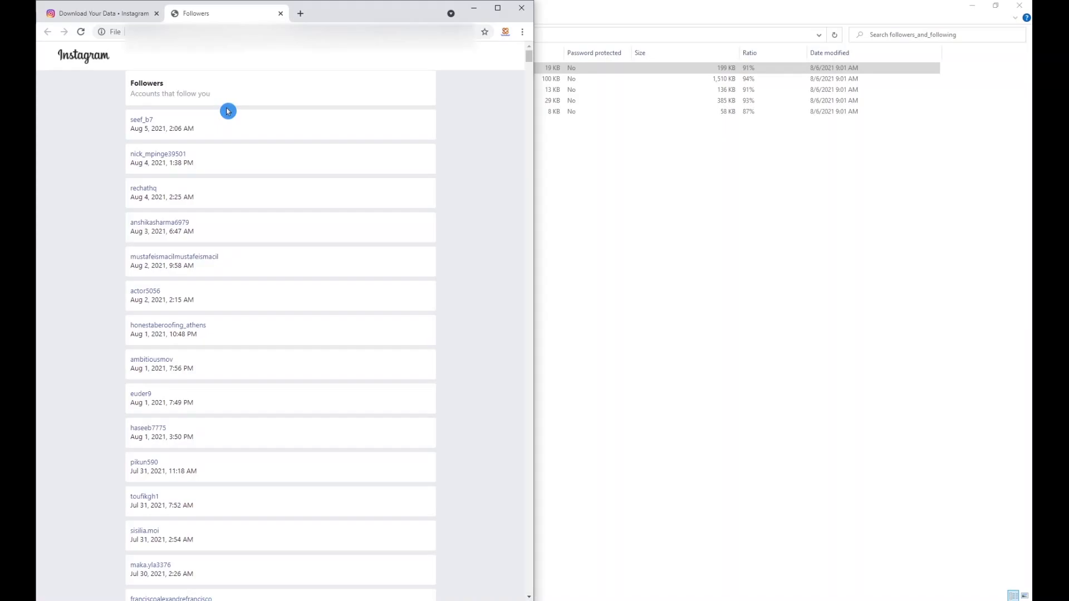
Step: Copy the entire followers page into Excel at cell A1 of Sheet1, matching the destination formatting
{"action": "key", "text": "ctrl+a"}
{"action": "key", "text": "ctrl+c"}
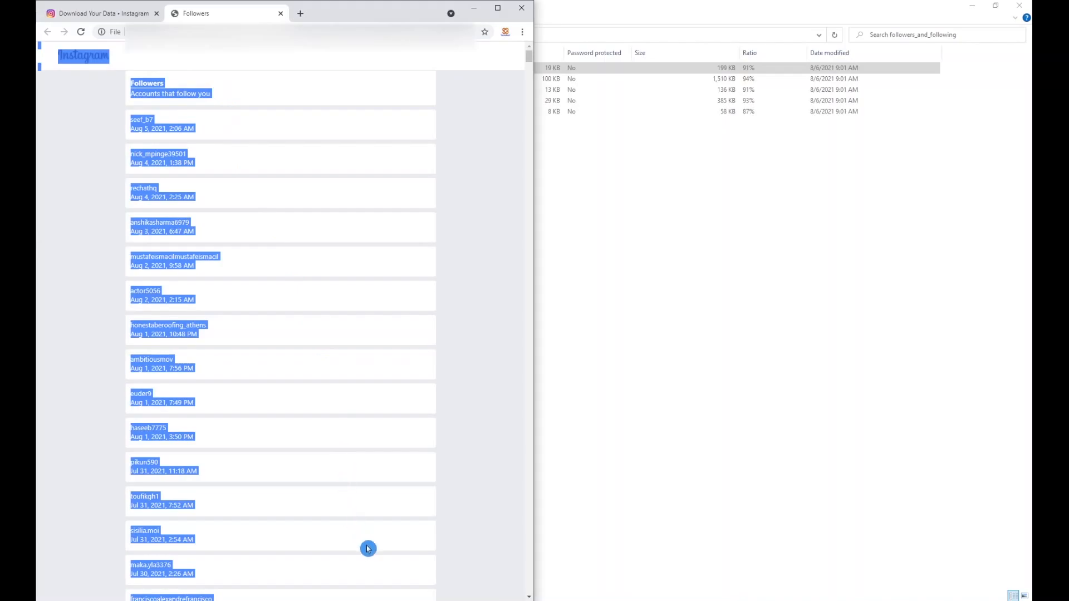
{"action": "left_click", "coordinate": [390, 600]}
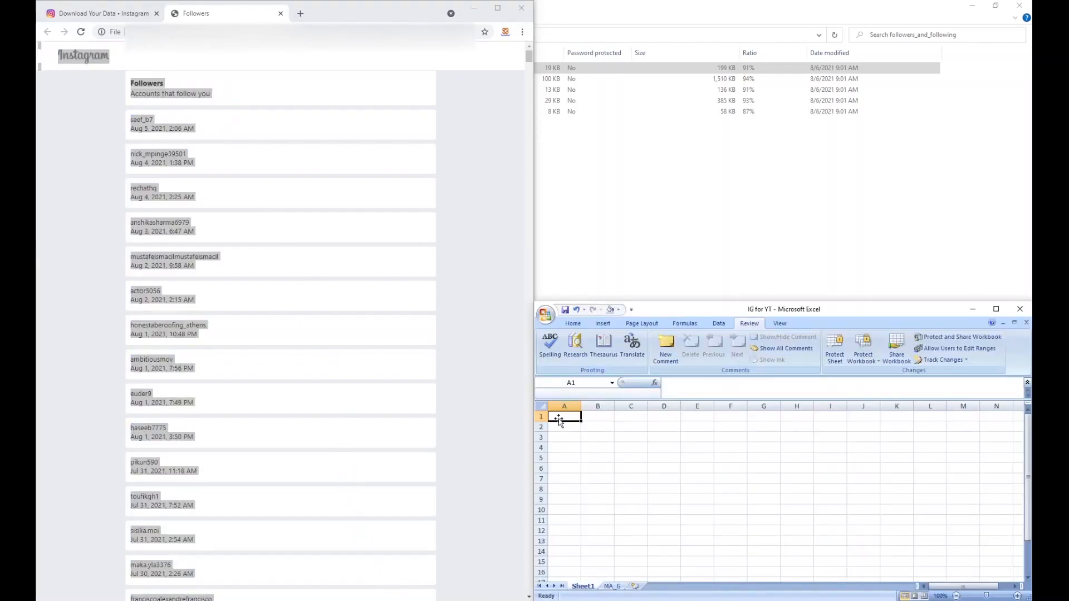
{"action": "key", "text": "ctrl+v"}
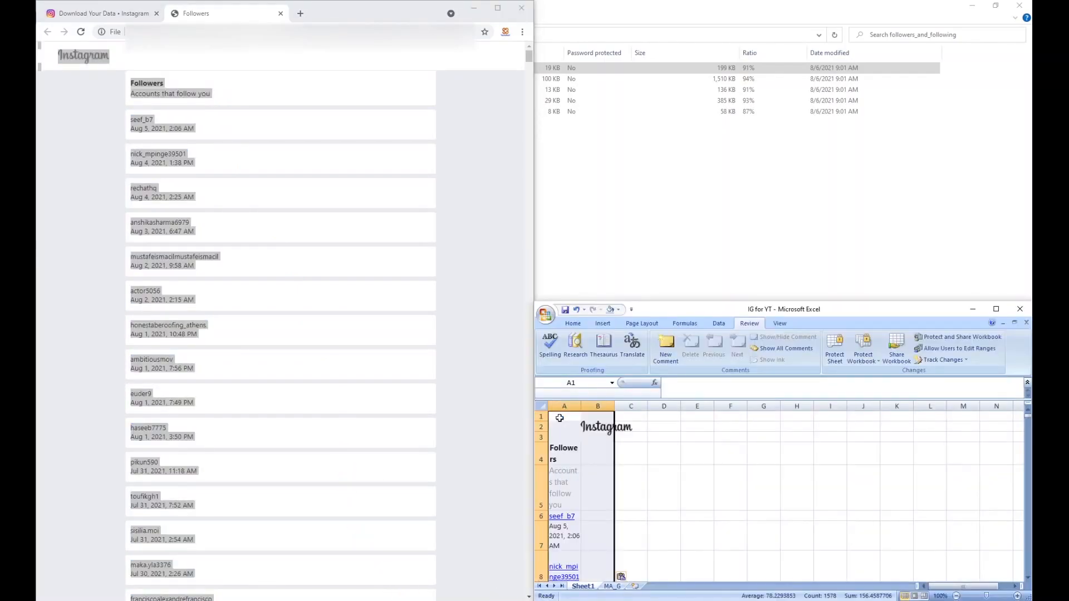
{"action": "left_click", "coordinate": [620, 577]}
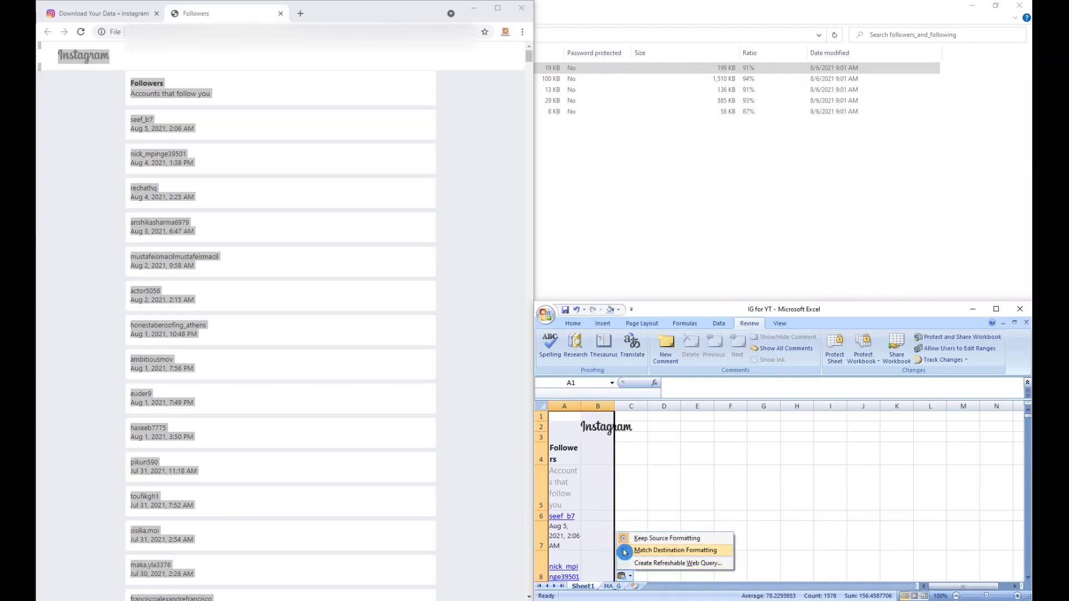
{"action": "left_click", "coordinate": [625, 551]}
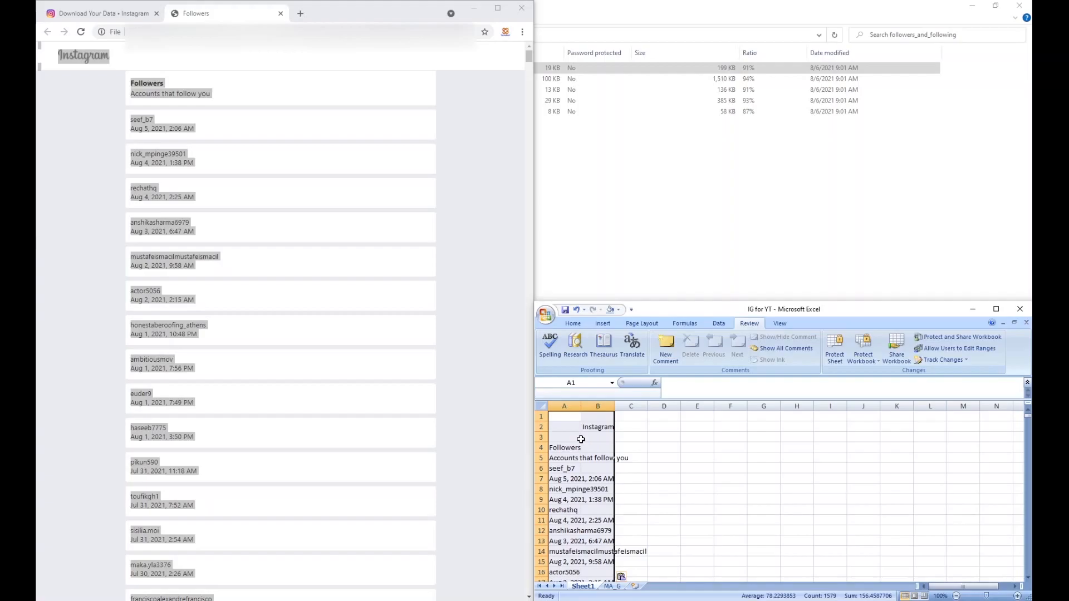
{"action": "left_click", "coordinate": [571, 419]}
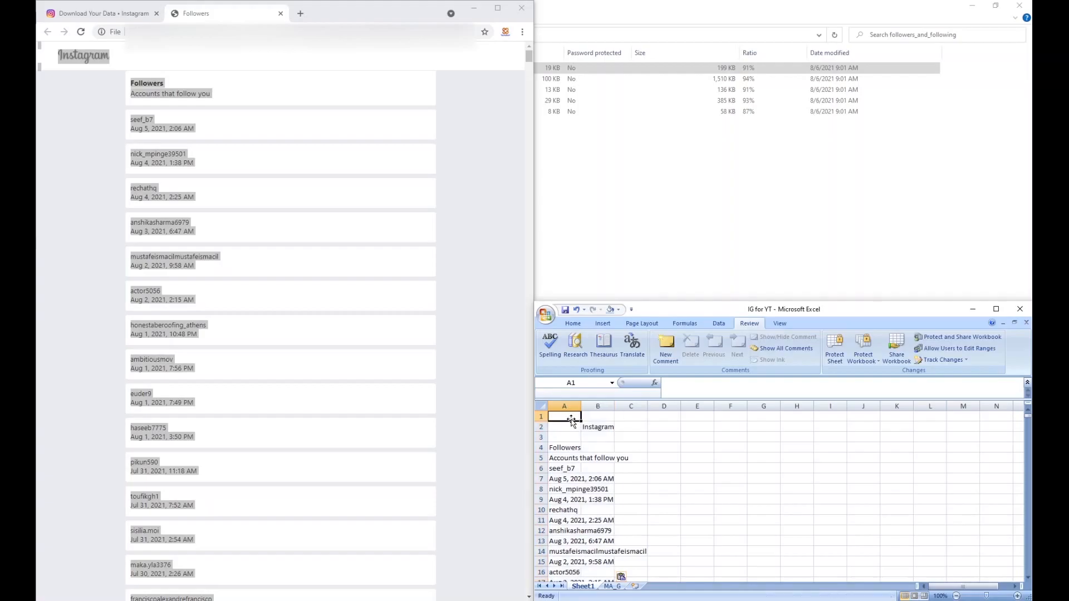
Step: Maximize the workbook window and delete rows 1 to 4 above the "Accounts that follow you" line
{"action": "left_click", "coordinate": [996, 309]}
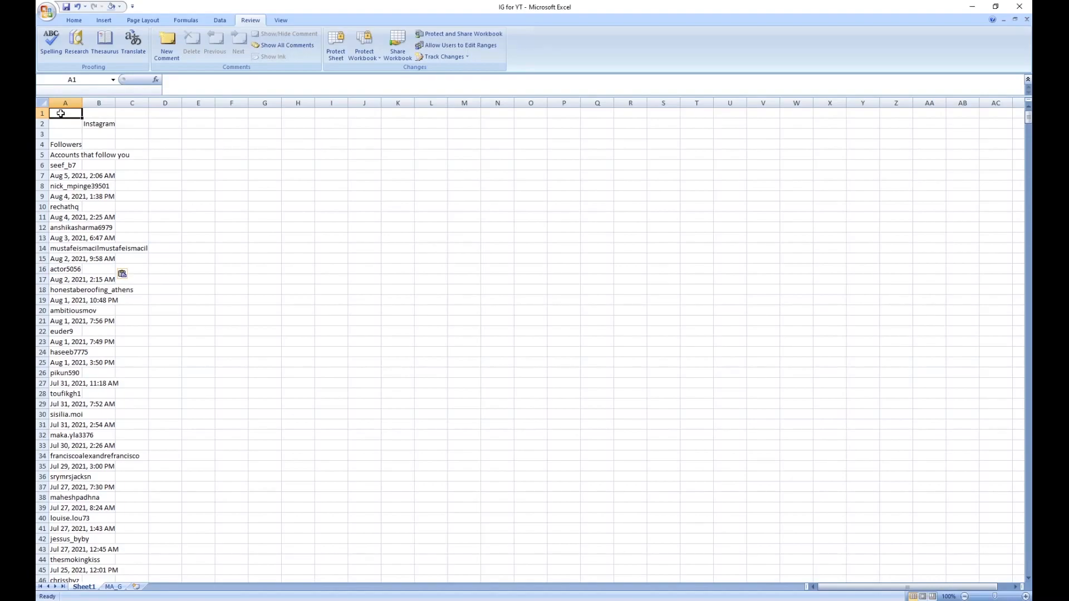
{"action": "left_click_drag", "start_coordinate": [60, 113], "coordinate": [122, 139]}
{"action": "right_click", "coordinate": [79, 137]}
{"action": "left_click", "coordinate": [104, 200]}
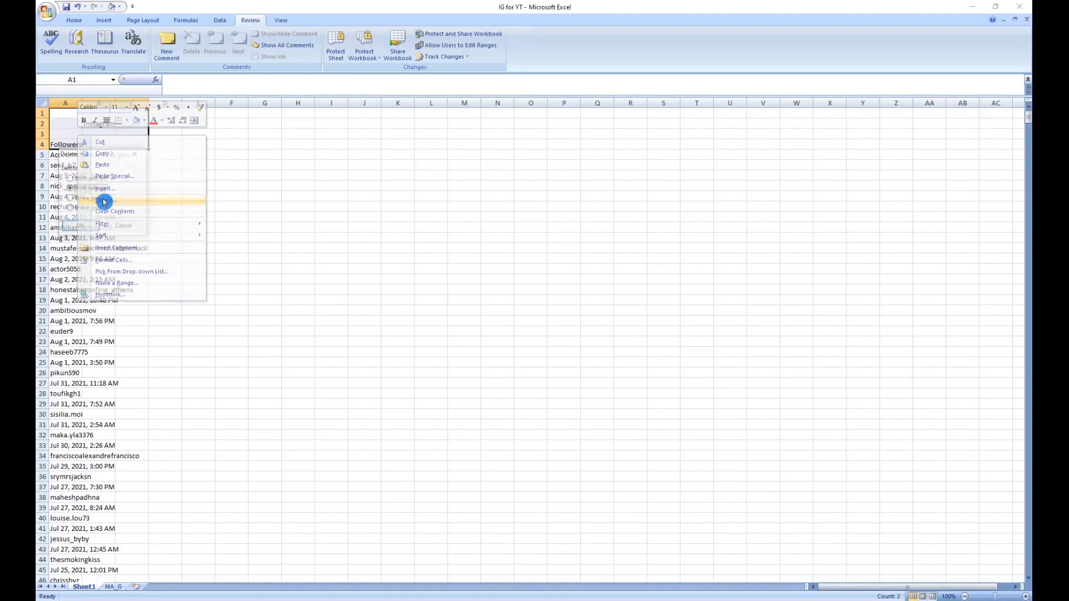
{"action": "left_click", "coordinate": [80, 226]}
{"action": "left_click", "coordinate": [96, 232]}
Step: Widen column A to fit the usernames and delete the "Accounts that follow you" row
{"action": "left_click_drag", "start_coordinate": [82, 105], "coordinate": [156, 113]}
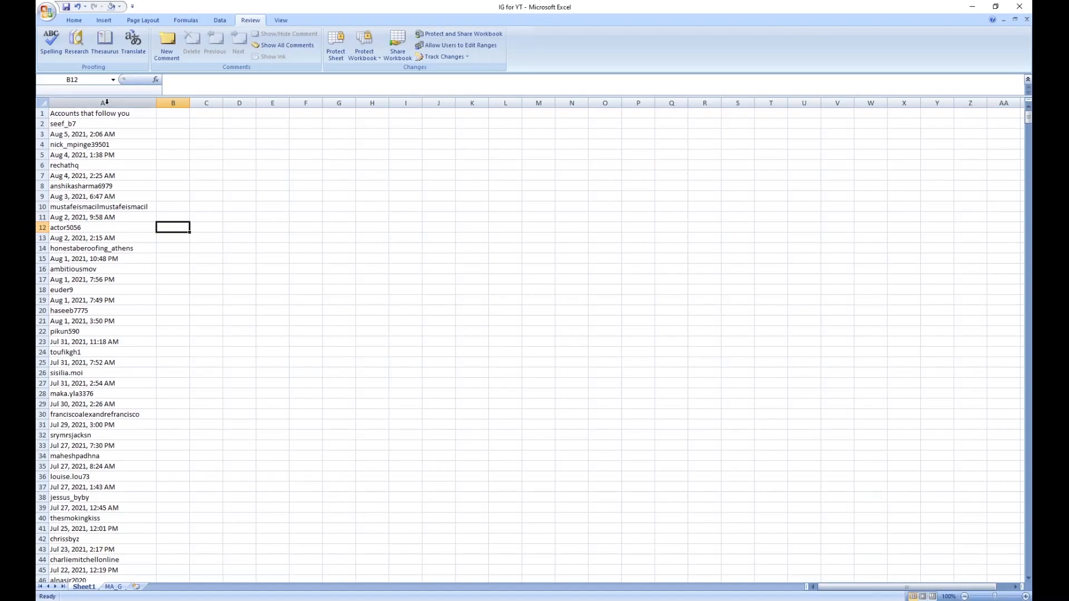
{"action": "right_click", "coordinate": [45, 114]}
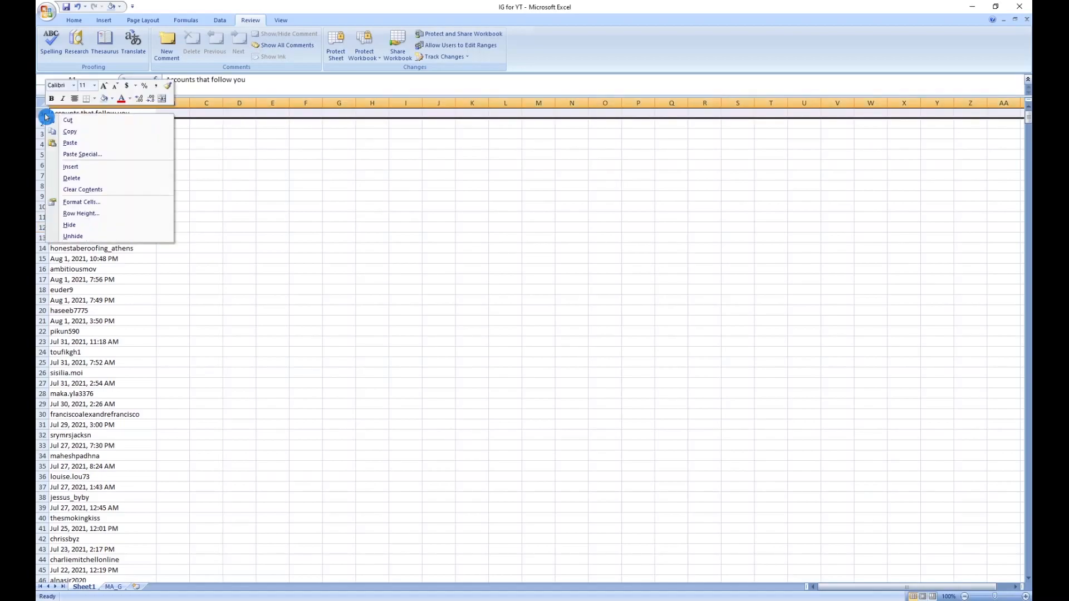
{"action": "left_click", "coordinate": [75, 178]}
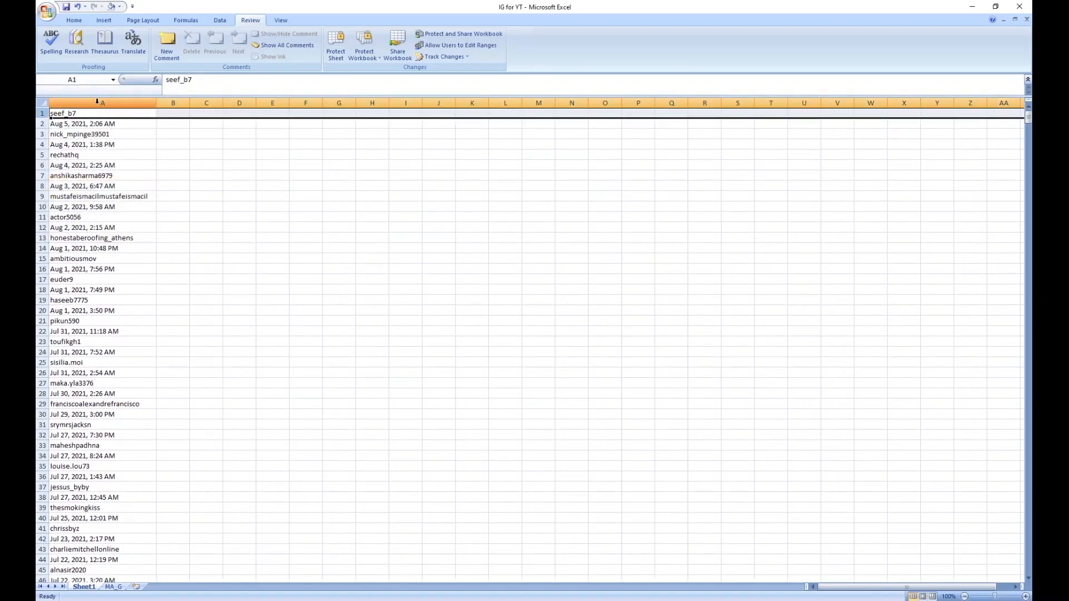
Step: Find all case-matched "PM" entries in column A and clear the contents of every matching cell
{"action": "left_click", "coordinate": [97, 101]}
{"action": "key", "text": "ctrl+f"}
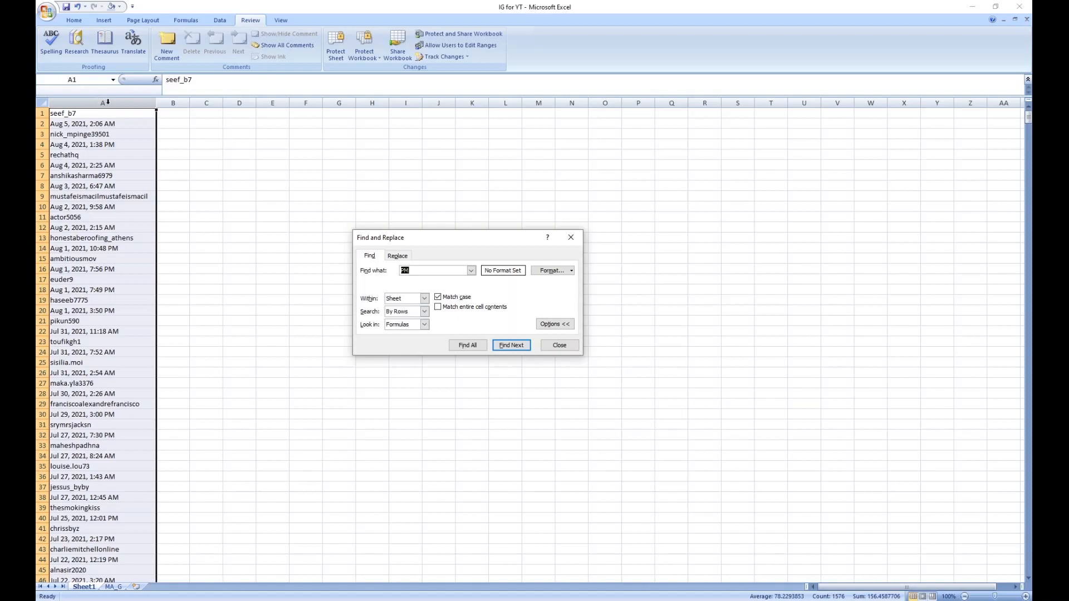
{"action": "left_click_drag", "start_coordinate": [413, 238], "coordinate": [312, 159]}
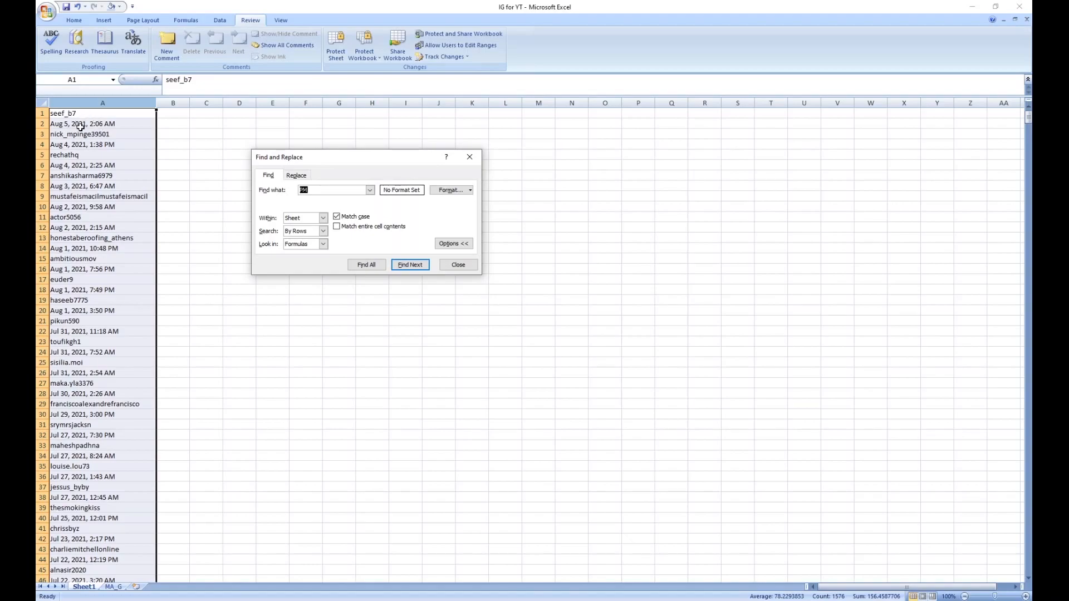
{"action": "left_click", "coordinate": [335, 228]}
{"action": "left_click", "coordinate": [338, 216]}
{"action": "left_click", "coordinate": [368, 265]}
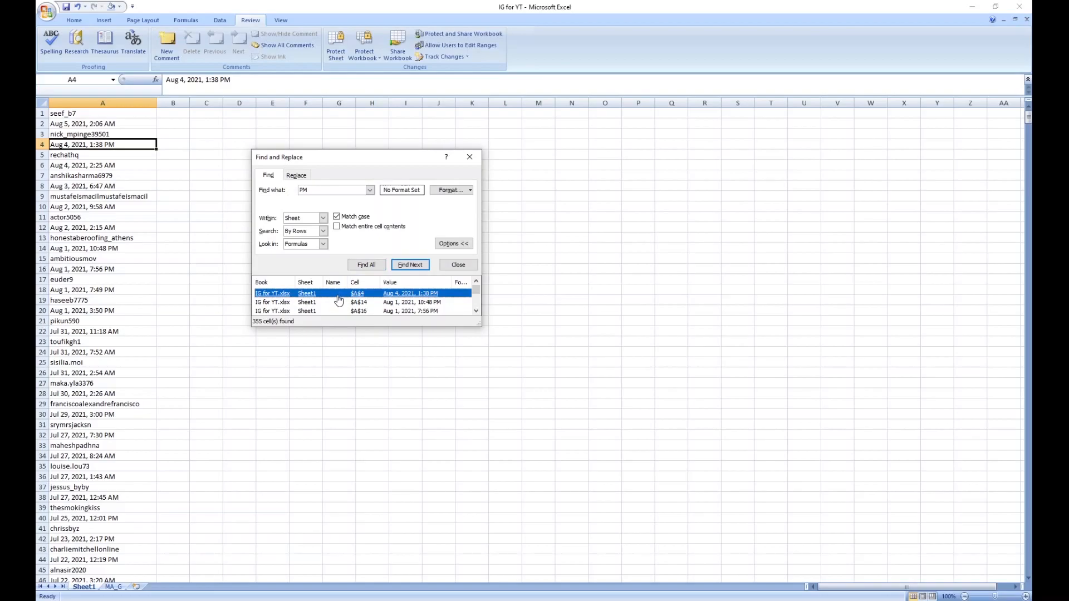
{"action": "key", "text": "ctrl+a"}
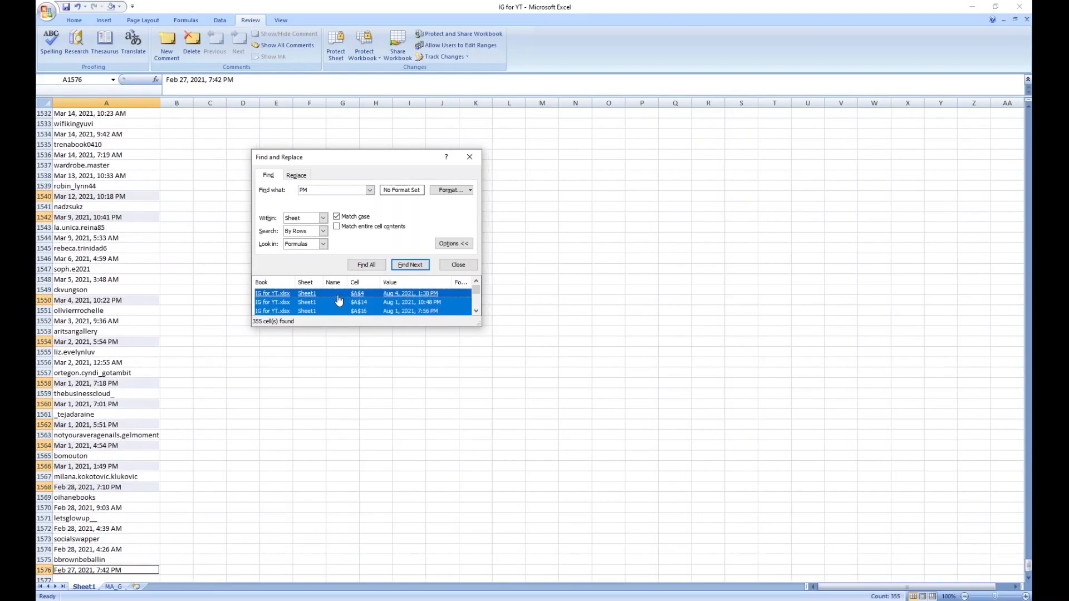
{"action": "left_click", "coordinate": [664, 53]}
{"action": "key", "text": "Delete"}
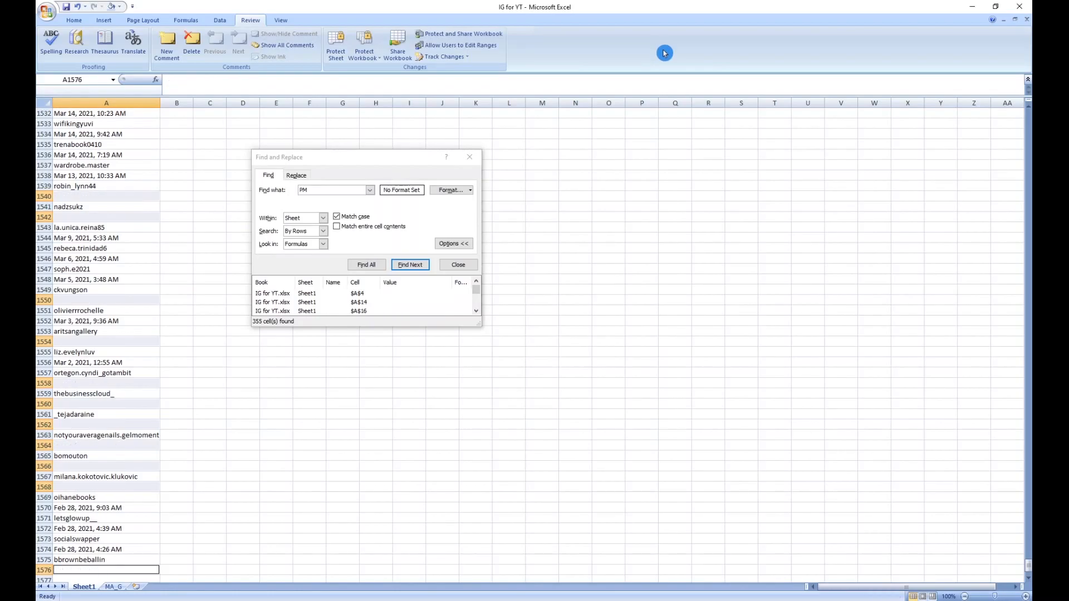
Step: Find all case-matched "AM" entries in column A and clear the contents of every matching cell
{"action": "left_click", "coordinate": [107, 103]}
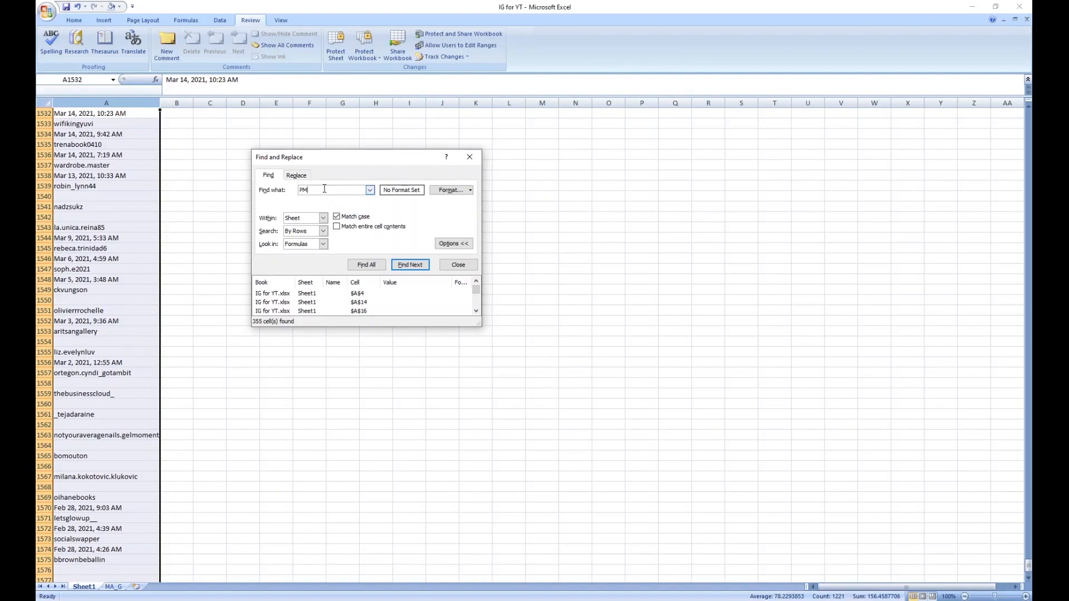
{"action": "key", "text": "BackSpace"}
{"action": "type", "text": "A"}
{"action": "left_click", "coordinate": [370, 266]}
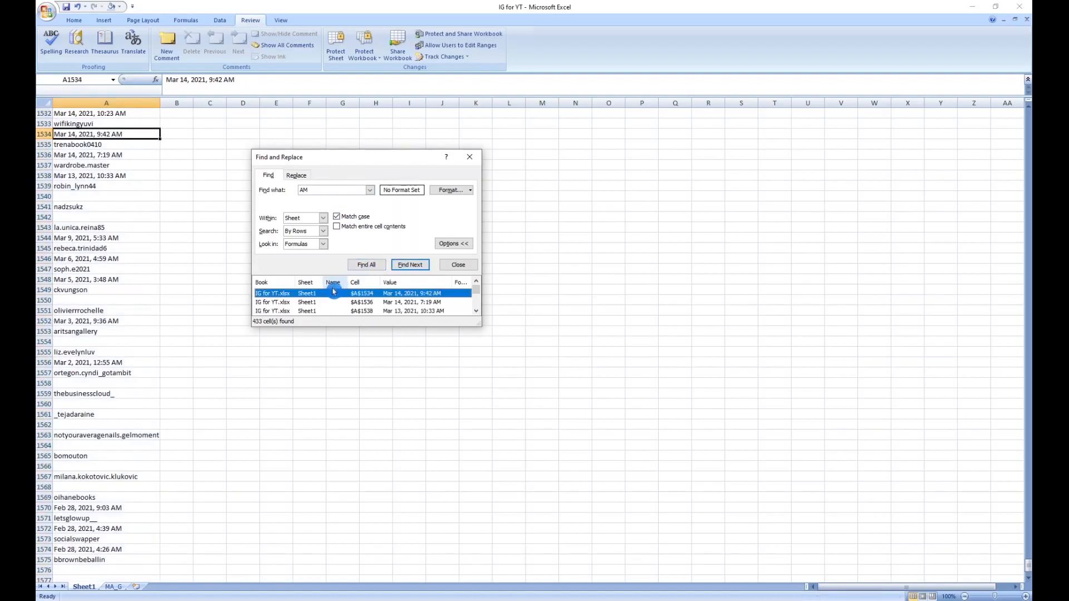
{"action": "key", "text": "ctrl+a"}
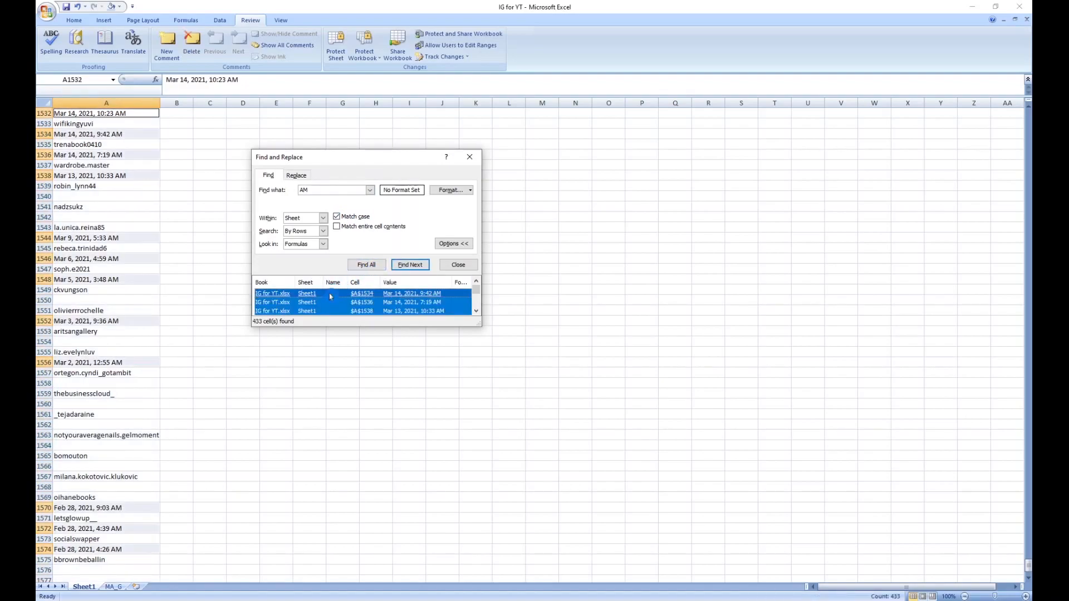
{"action": "left_click", "coordinate": [677, 57]}
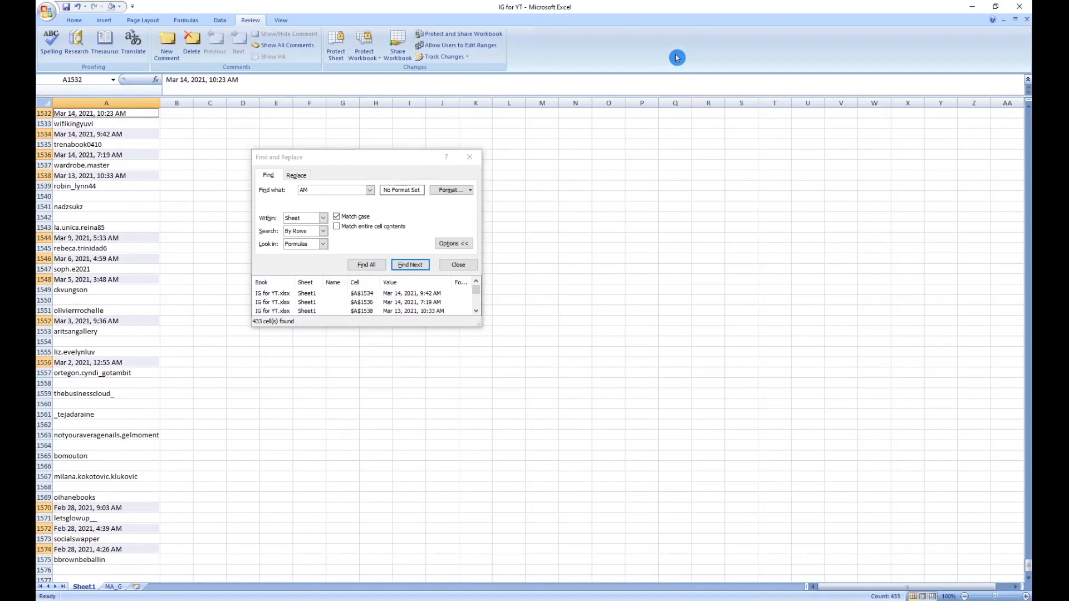
{"action": "key", "text": "Delete"}
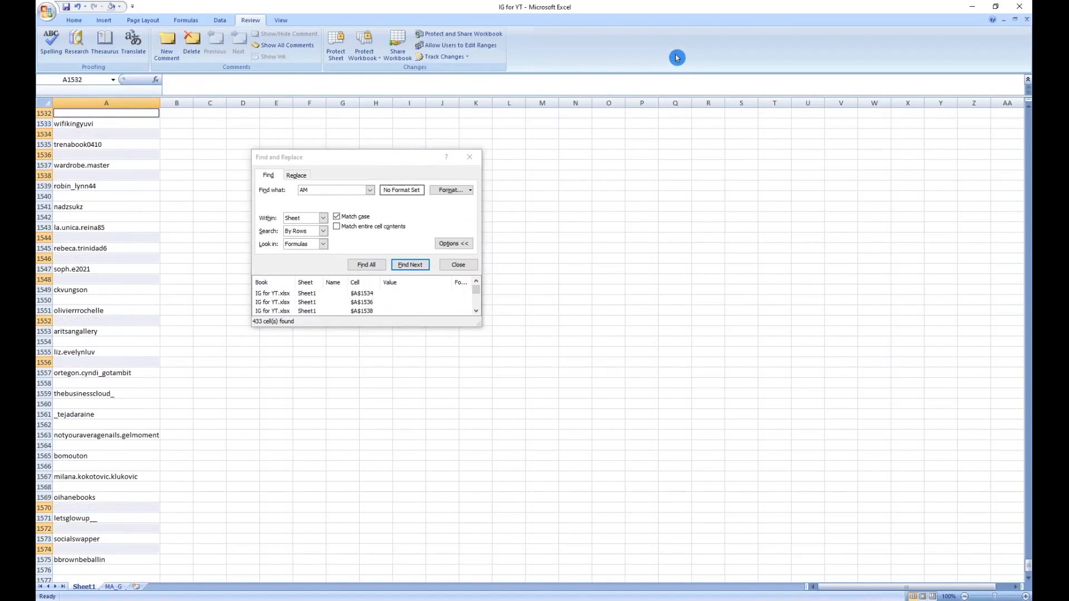
Step: Remove duplicate values from column A to collapse the blank cells between usernames
{"action": "left_click", "coordinate": [106, 103]}
{"action": "left_click", "coordinate": [220, 20]}
{"action": "left_click", "coordinate": [407, 52]}
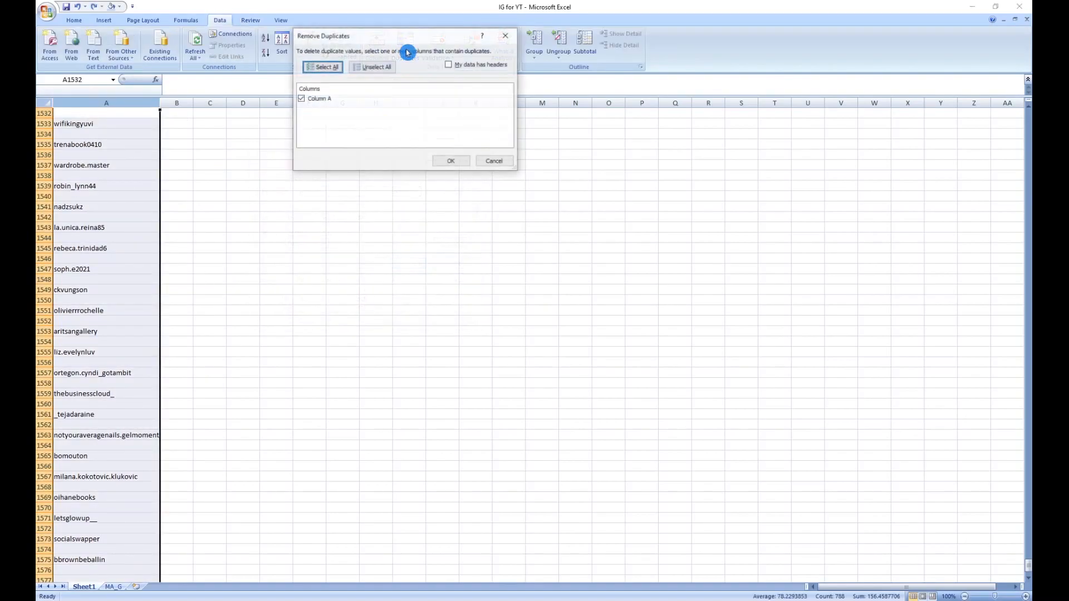
{"action": "left_click", "coordinate": [458, 162]}
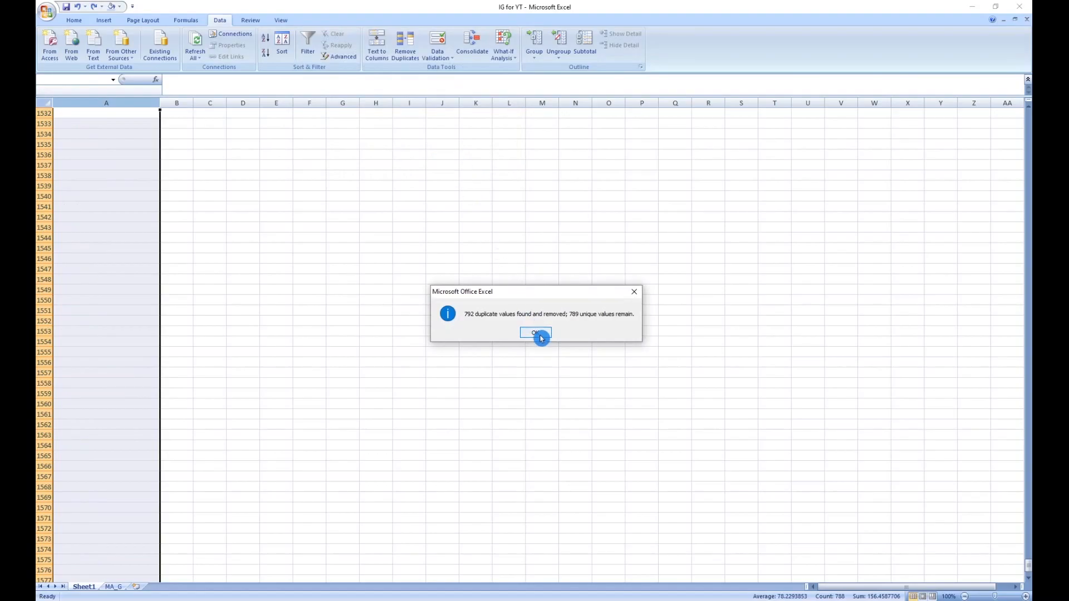
{"action": "left_click", "coordinate": [539, 333]}
Step: Delete the remaining blank row 2 between the first two usernames
{"action": "left_click", "coordinate": [111, 207]}
{"action": "key", "text": "Return"}
{"action": "scroll", "coordinate": [112, 207], "scroll_direction": "up", "scroll_amount": 1}
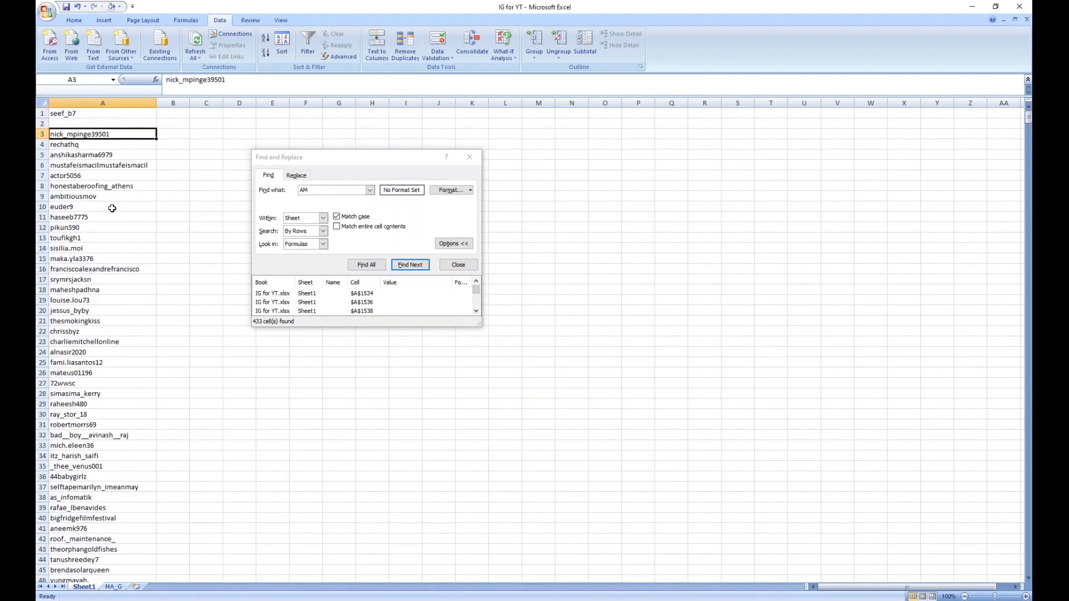
{"action": "left_click", "coordinate": [43, 124]}
{"action": "right_click", "coordinate": [45, 126]}
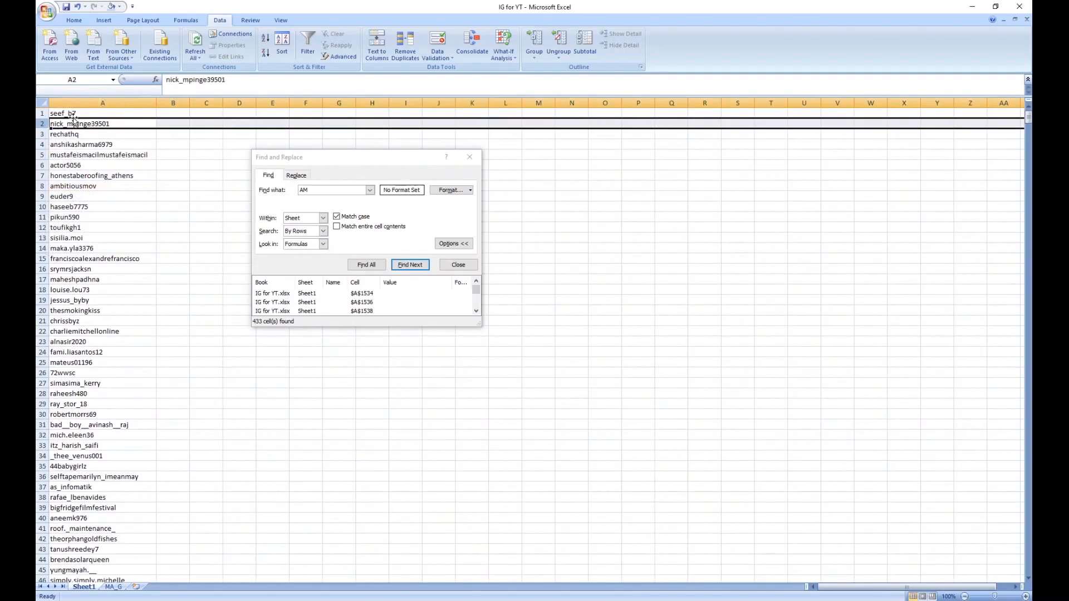
Step: Insert a blank cell at A1 above the first username in the list
{"action": "left_click", "coordinate": [69, 114]}
{"action": "right_click", "coordinate": [72, 114]}
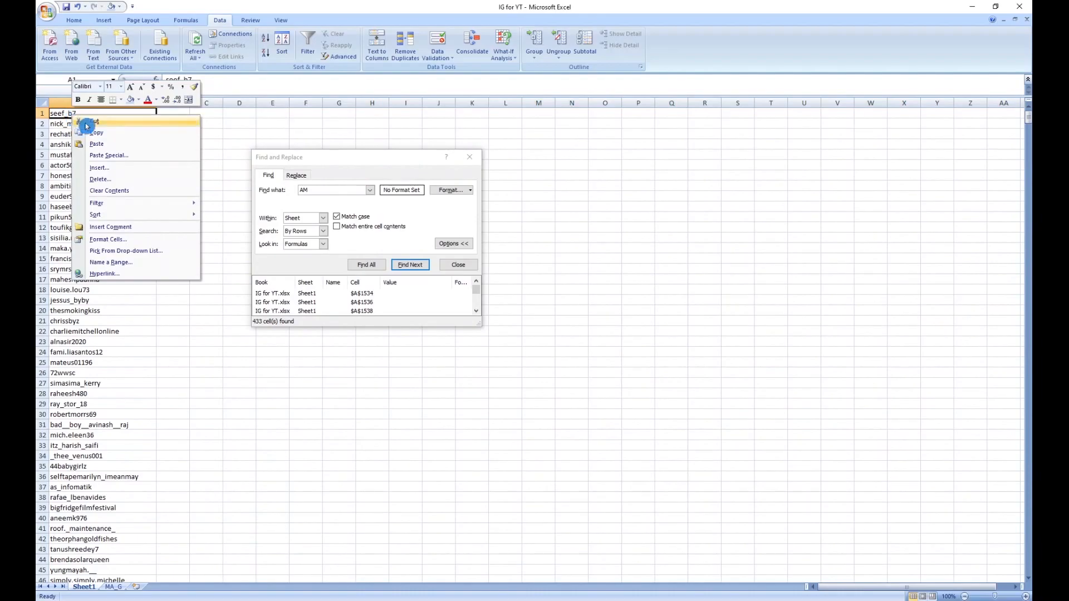
{"action": "left_click", "coordinate": [114, 168]}
{"action": "left_click", "coordinate": [98, 189]}
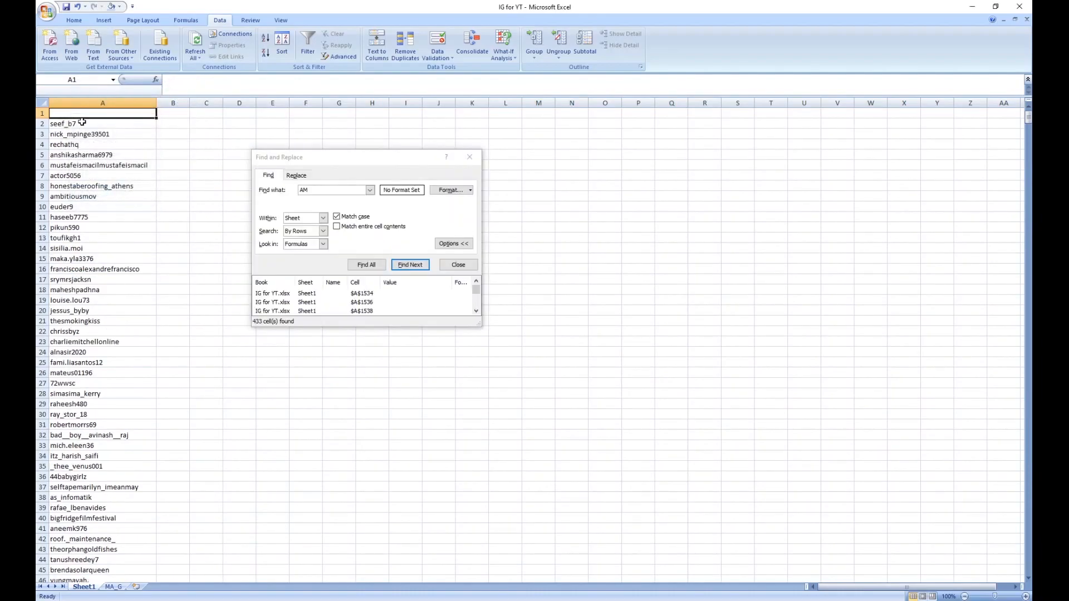
Step: Enter the header "Following Me" in cell A1 and shade column A light orange
{"action": "type", "text": "F"}
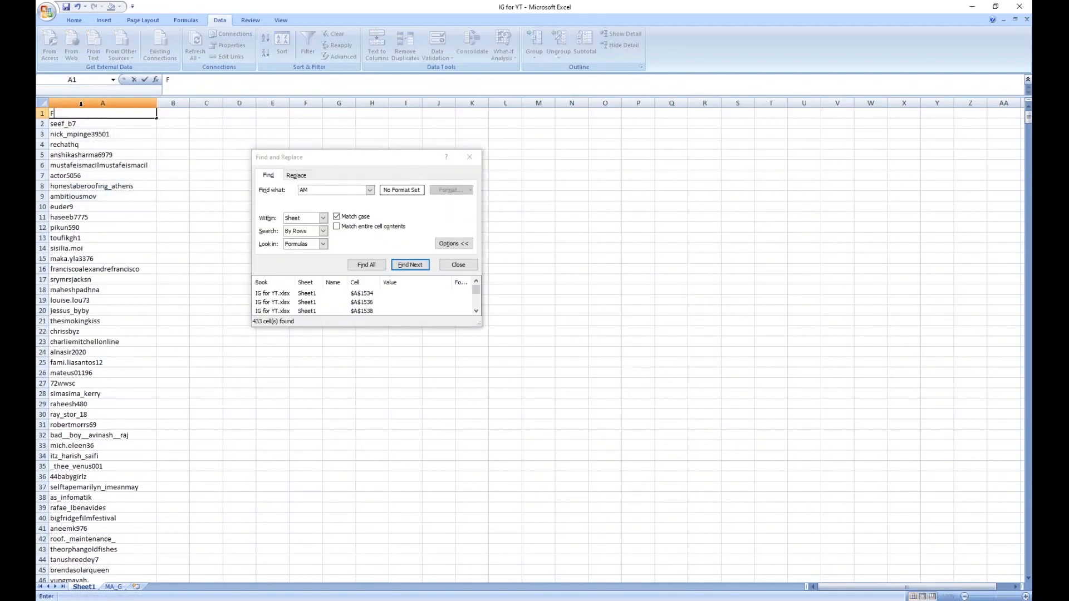
{"action": "type", "text": "ollowing Me"}
{"action": "left_click", "coordinate": [91, 101]}
{"action": "left_click", "coordinate": [74, 20]}
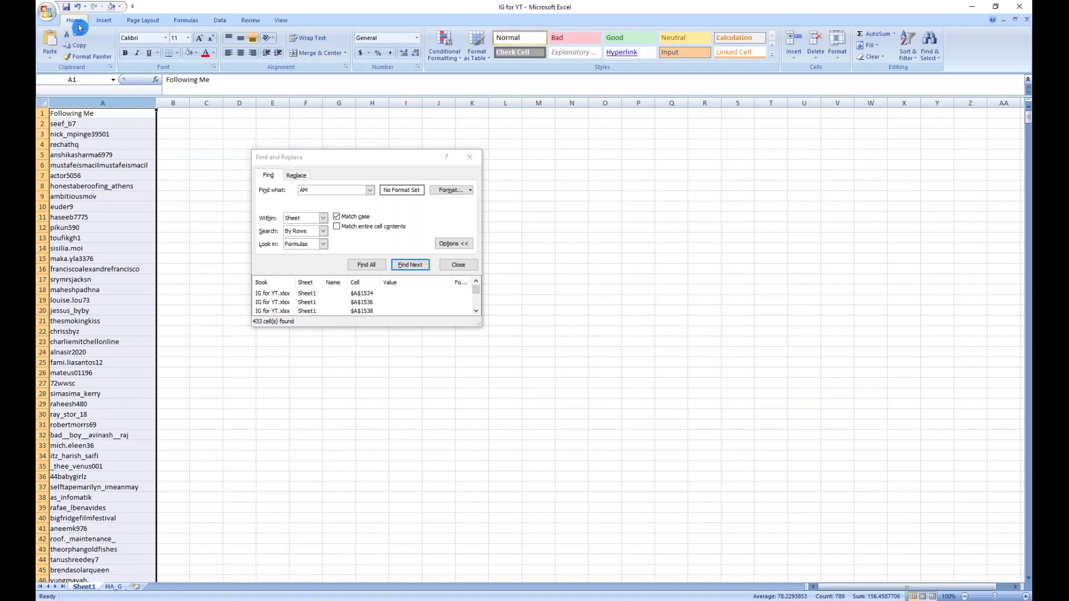
{"action": "left_click", "coordinate": [196, 52]}
{"action": "left_click", "coordinate": [268, 83]}
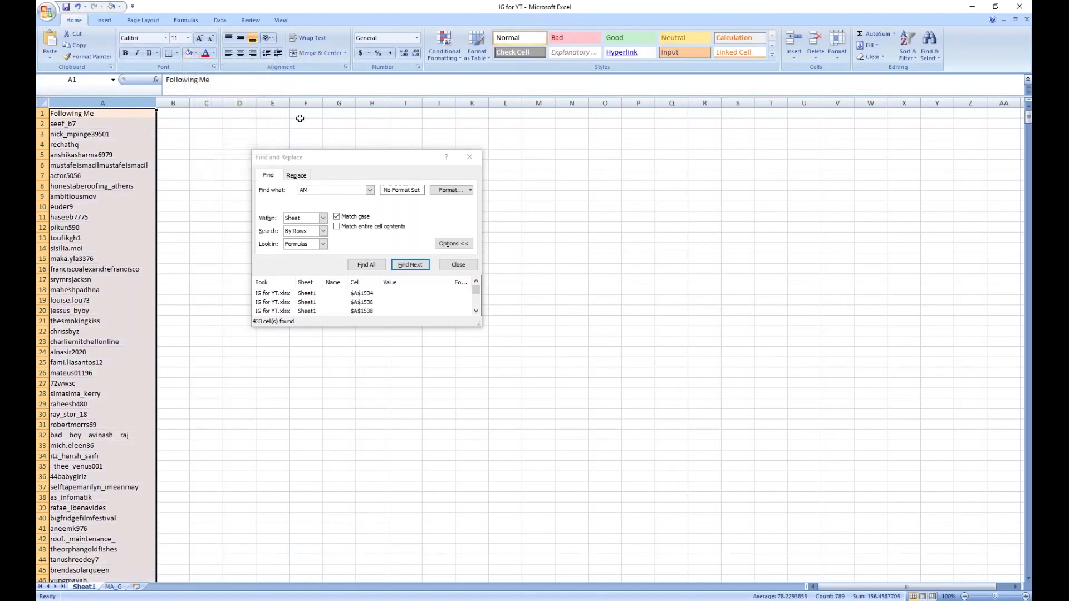
{"action": "left_click", "coordinate": [469, 158]}
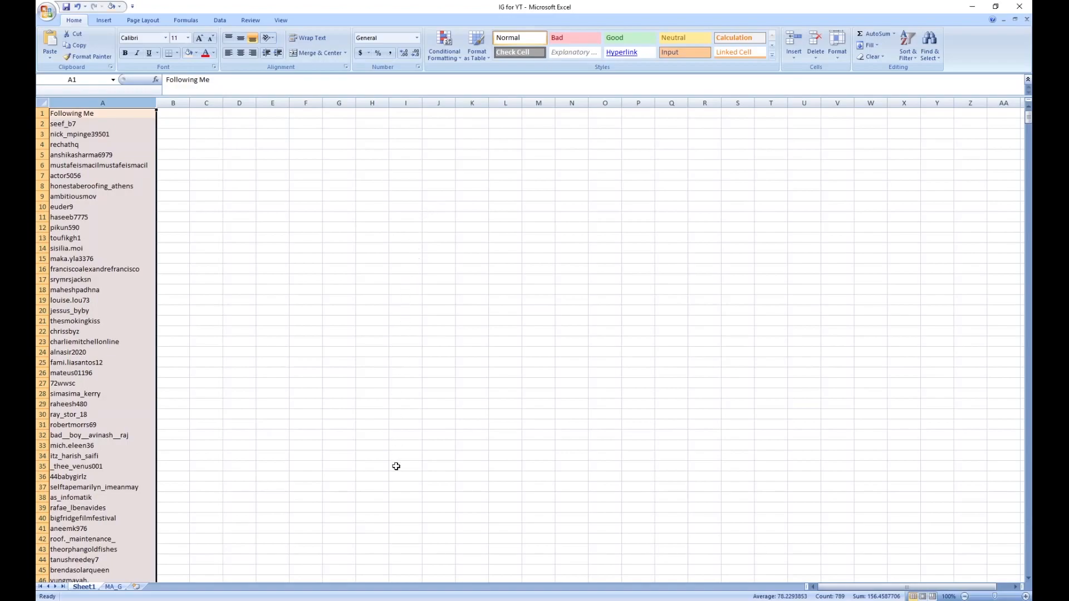
Step: Open the Following page from the followers_and_following folder, copy its entire contents, and return to cell B1 in the Excel workbook
{"action": "left_click", "coordinate": [360, 590]}
{"action": "mouse_move", "coordinate": [303, 600]}
{"action": "left_click", "coordinate": [302, 565]}
{"action": "double_click", "coordinate": [168, 83]}
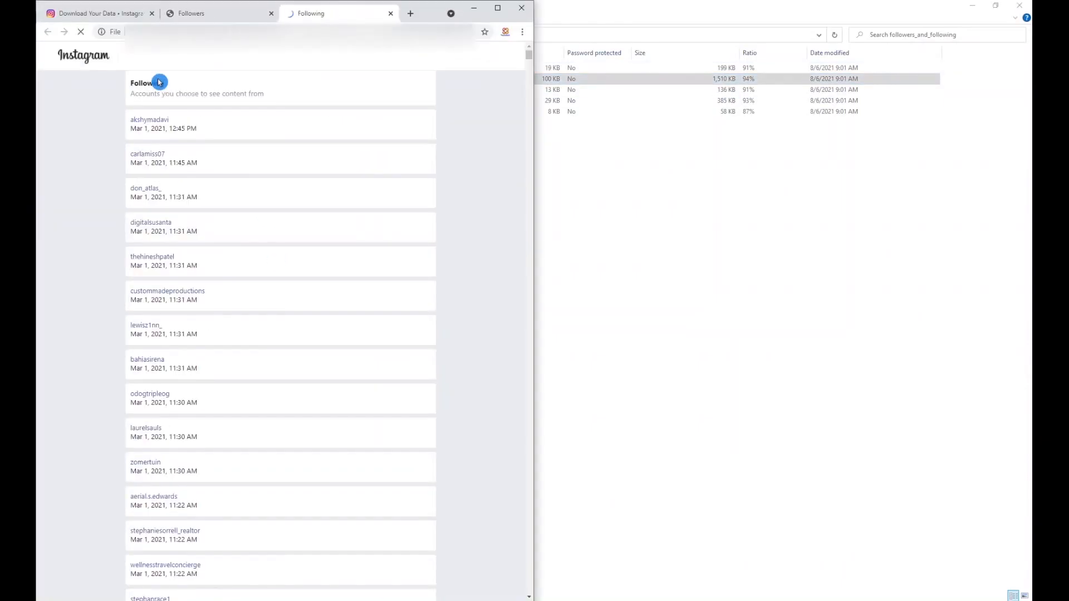
{"action": "key", "text": "ctrl+a"}
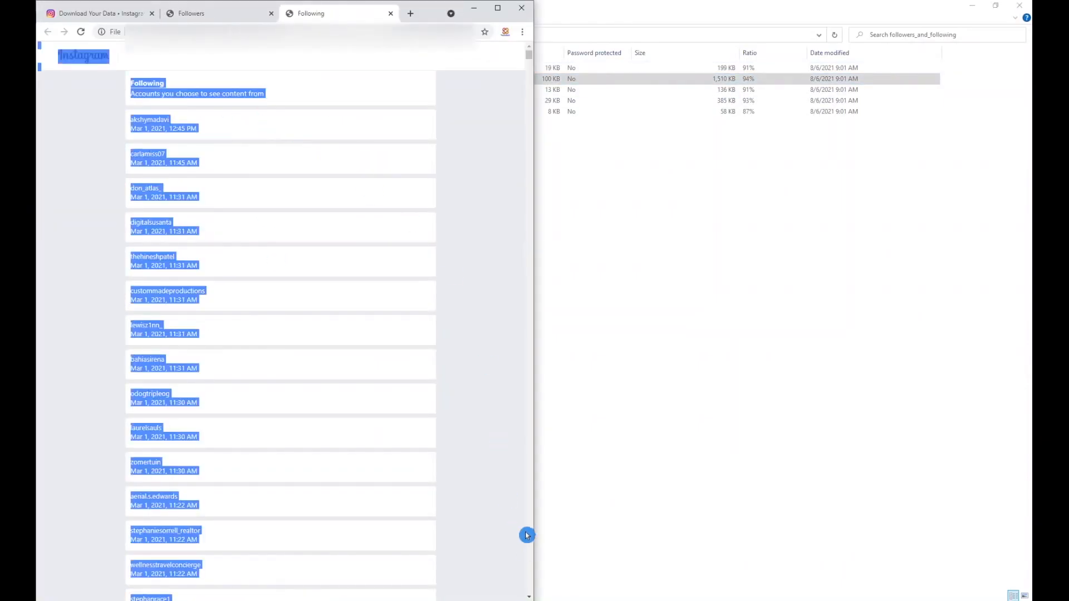
{"action": "left_click", "coordinate": [499, 598]}
{"action": "left_click", "coordinate": [172, 113]}
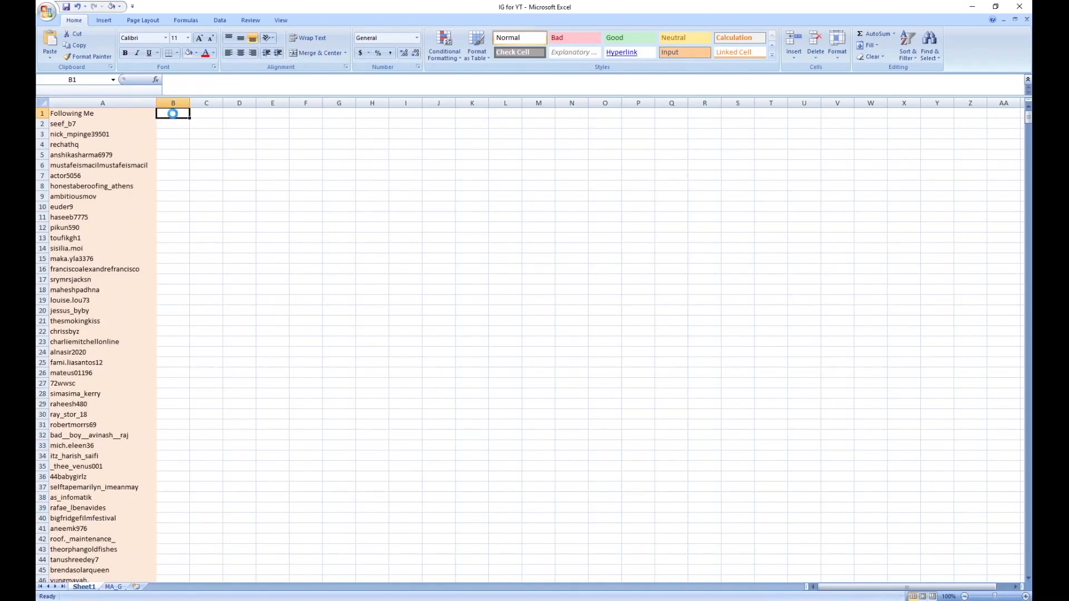
{"action": "key", "text": "ctrl+v"}
{"action": "left_click_drag", "start_coordinate": [189, 103], "coordinate": [262, 103]}
{"action": "key", "text": "ctrl+z"}
{"action": "key", "text": "ctrl+z"}
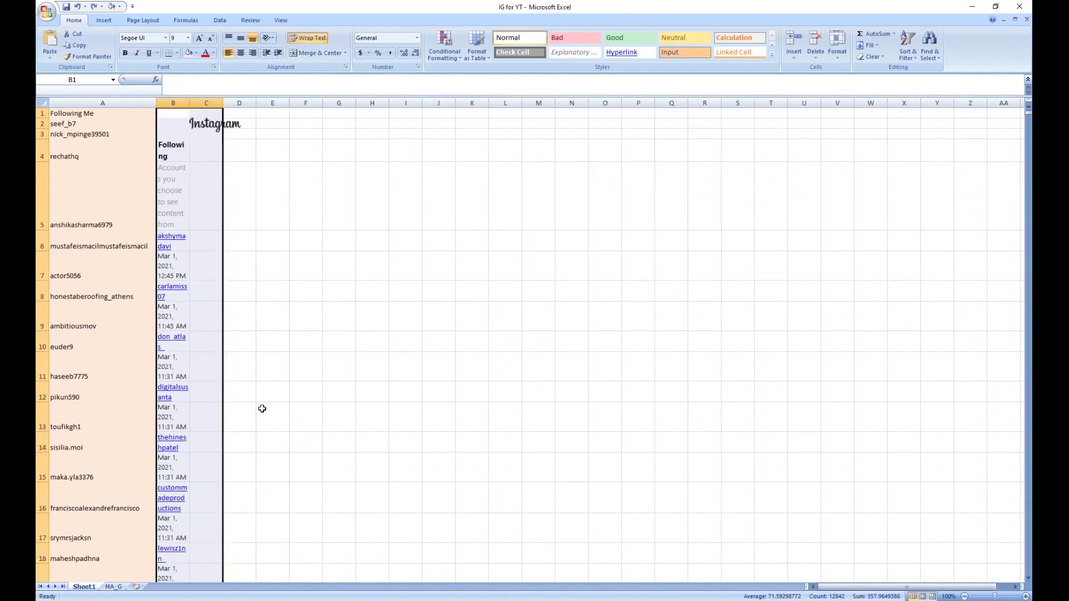
Step: Paste the copied Following list at B1 as plain text matching the destination formatting
{"action": "key", "text": "ctrl+v"}
{"action": "left_click", "coordinate": [237, 569]}
{"action": "left_click", "coordinate": [234, 581]}
{"action": "left_click", "coordinate": [231, 551]}
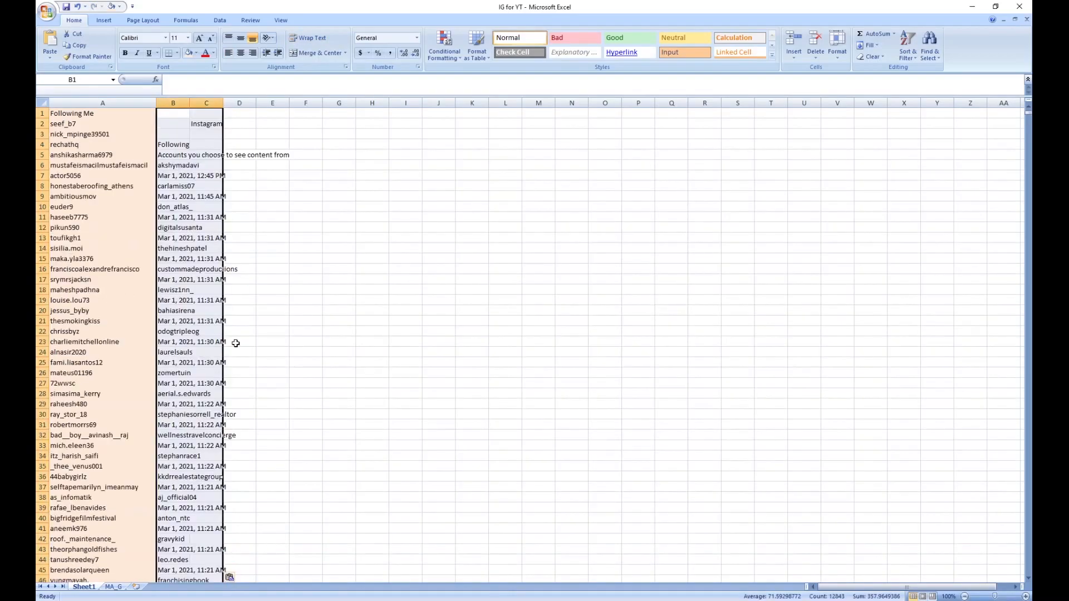
Step: Delete the Instagram heading cells B1:C5 with the cells below shifted up, and fit column B to its contents
{"action": "left_click", "coordinate": [170, 115]}
{"action": "key", "text": "shift+Right"}
{"action": "key", "text": "shift+Down"}
{"action": "key", "text": "shift+Down"}
{"action": "key", "text": "shift+Down"}
{"action": "key", "text": "shift+Down"}
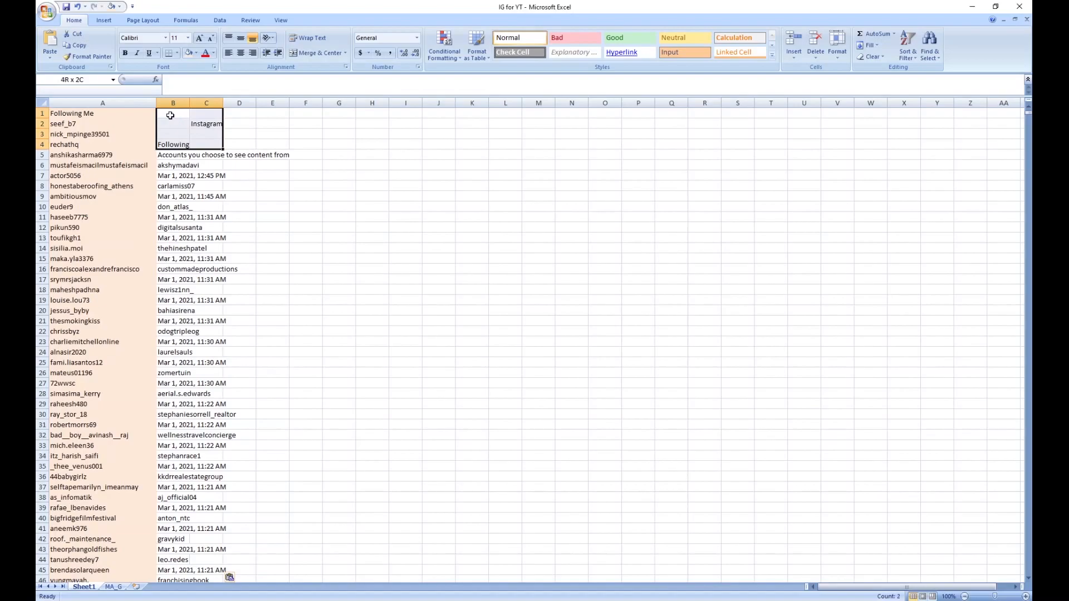
{"action": "right_click", "coordinate": [170, 116]}
{"action": "left_click", "coordinate": [204, 179]}
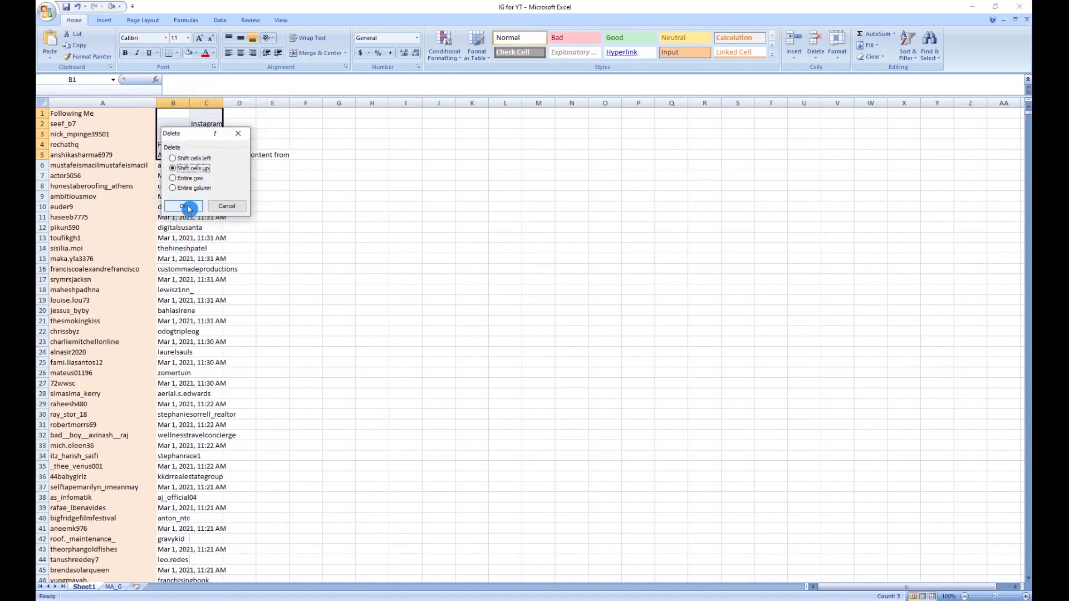
{"action": "left_click", "coordinate": [199, 217]}
{"action": "double_click", "coordinate": [190, 103]}
Step: Find all case-matched "AM" entries in column B and clear the contents of every matching cell
{"action": "left_click", "coordinate": [185, 103]}
{"action": "key", "text": "ctrl+f"}
{"action": "left_click", "coordinate": [375, 293]}
{"action": "key", "text": "ctrl+a"}
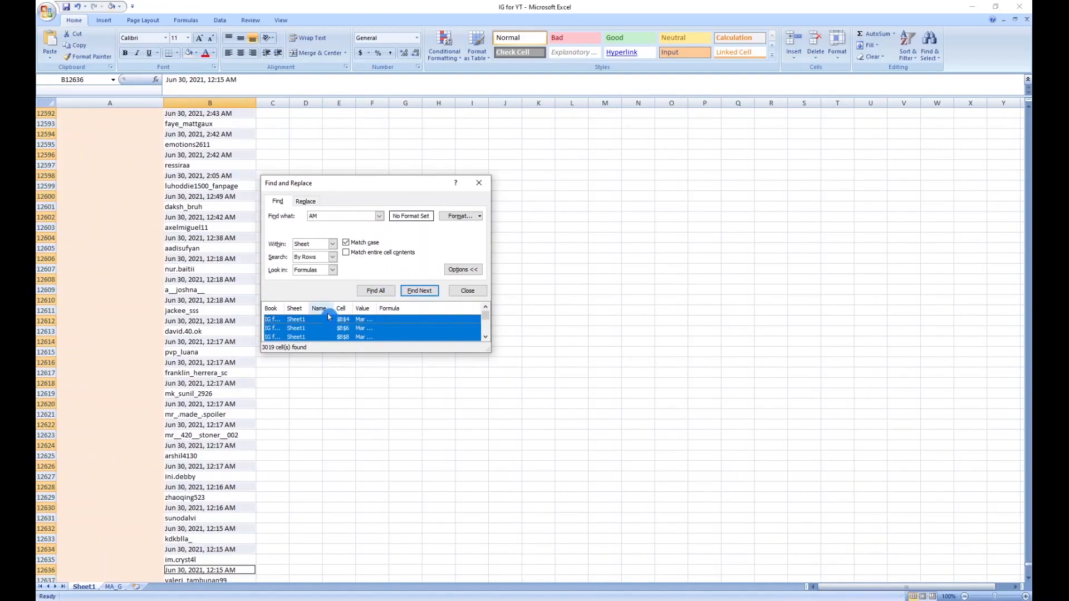
{"action": "left_click", "coordinate": [967, 55]}
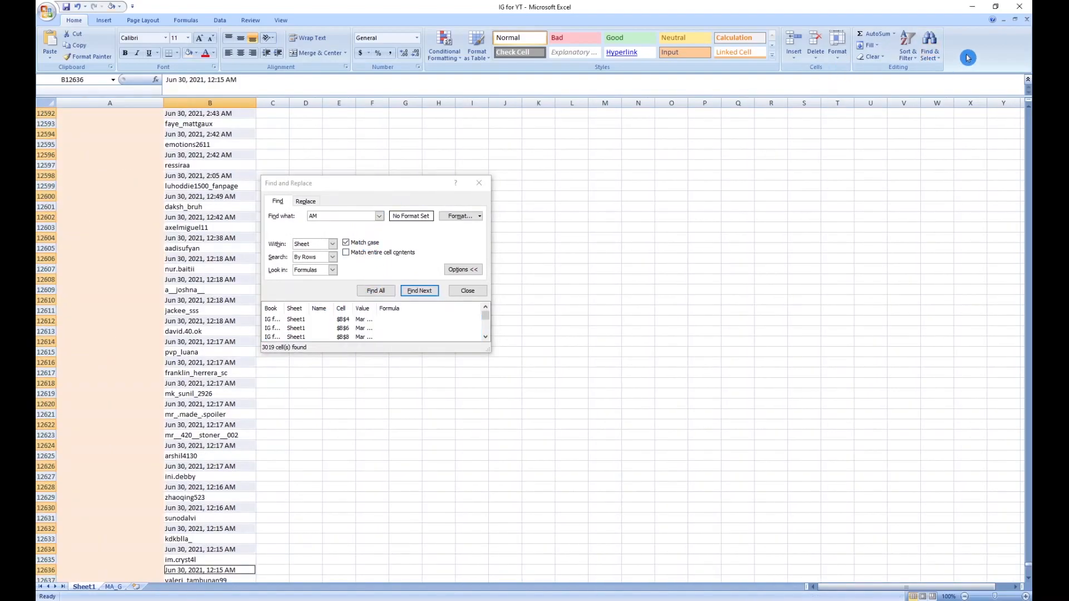
{"action": "key", "text": "Delete"}
Step: Find all case-matched "PM" entries in column B and clear the contents of every matching cell
{"action": "left_click", "coordinate": [354, 241]}
{"action": "double_click", "coordinate": [336, 215]}
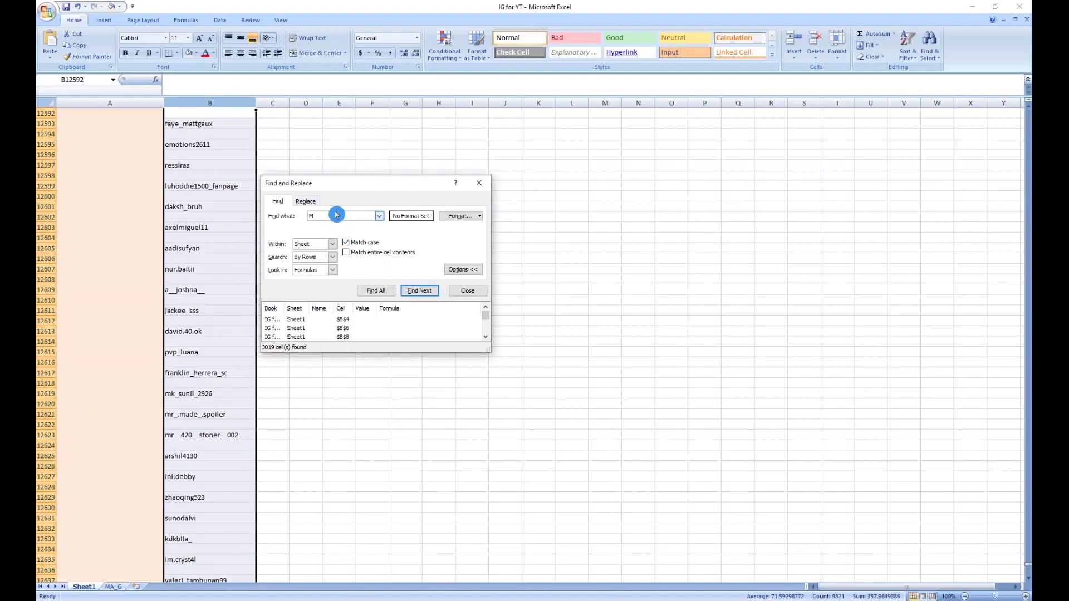
{"action": "left_click", "coordinate": [375, 290]}
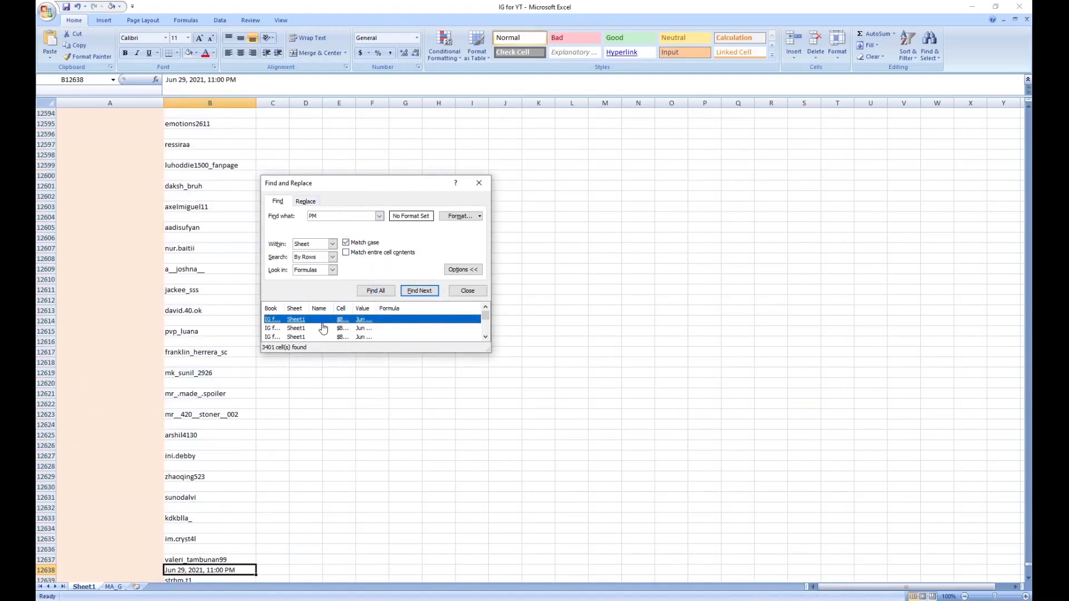
{"action": "key", "text": "ctrl+a"}
{"action": "left_click", "coordinate": [963, 66]}
{"action": "key", "text": "Delete"}
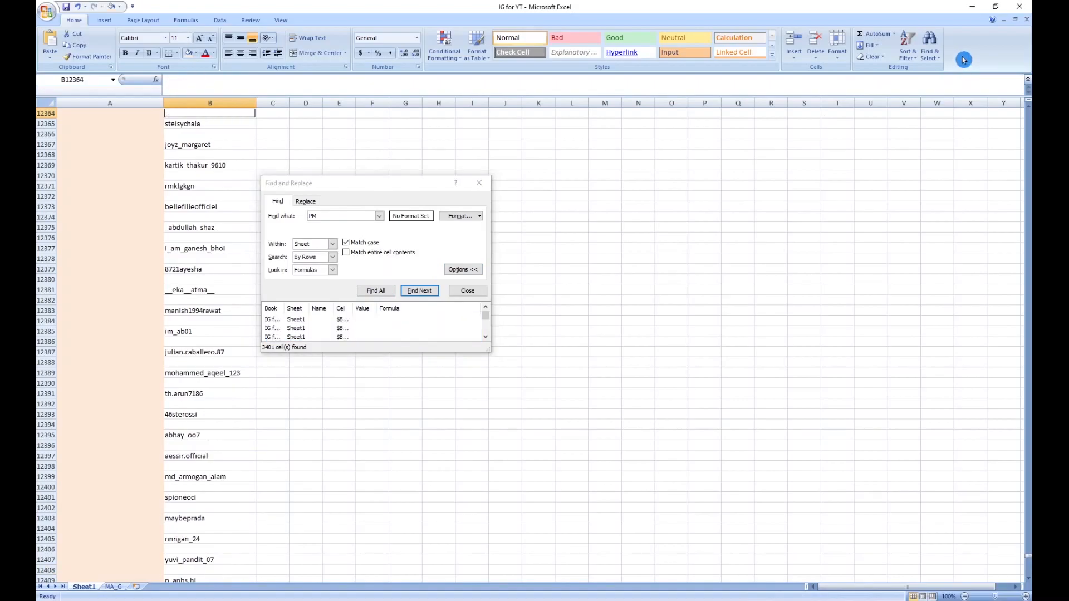
Step: Remove duplicate values from column B only, without expanding the selection, to collapse the blank cells between usernames
{"action": "left_click", "coordinate": [209, 103]}
{"action": "left_click", "coordinate": [220, 20]}
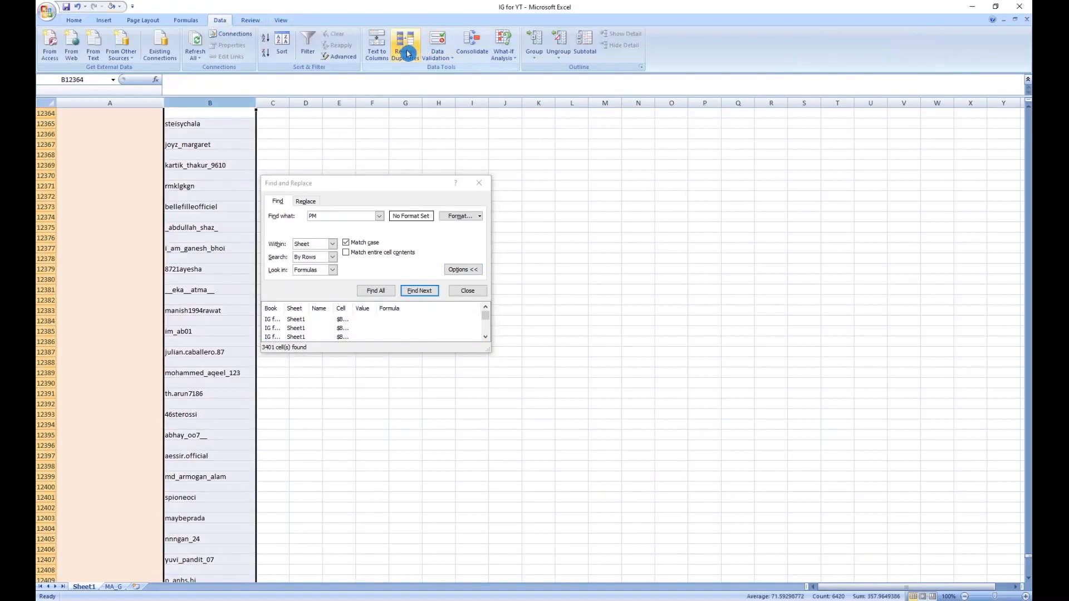
{"action": "left_click", "coordinate": [423, 44]}
{"action": "left_click", "coordinate": [451, 161]}
{"action": "left_click", "coordinate": [535, 332]}
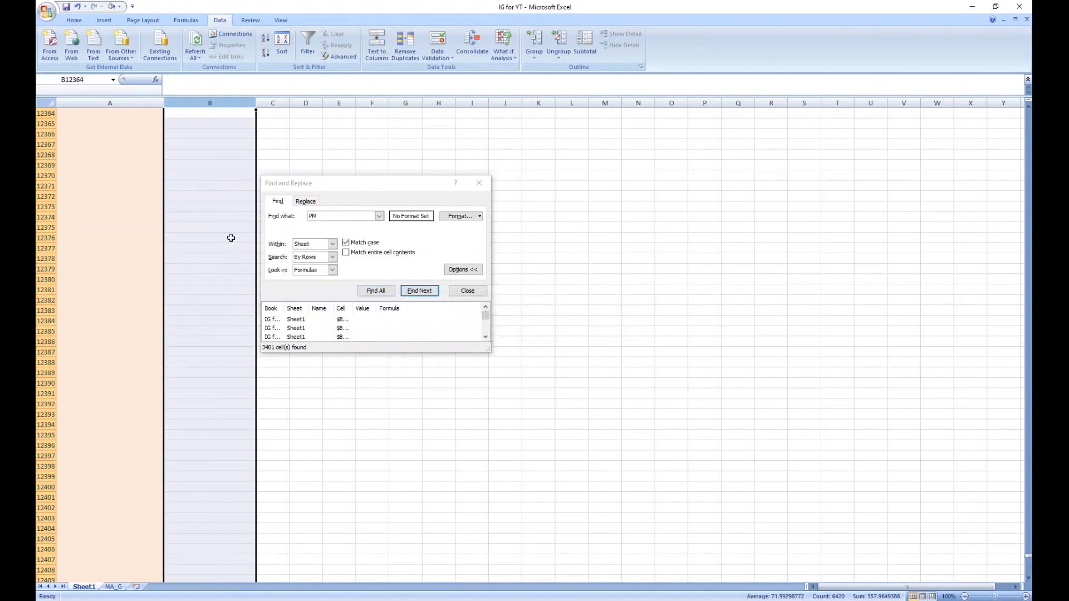
Step: Delete the remaining blank cell B2 below the first username in column B, shifting the cells up
{"action": "left_click", "coordinate": [232, 237]}
{"action": "key", "text": "ctrl+Up"}
{"action": "key", "text": "ctrl+Up"}
{"action": "key", "text": "ctrl+Up"}
{"action": "left_click", "coordinate": [195, 121]}
{"action": "right_click", "coordinate": [195, 121]}
{"action": "left_click", "coordinate": [237, 186]}
{"action": "left_click", "coordinate": [220, 210]}
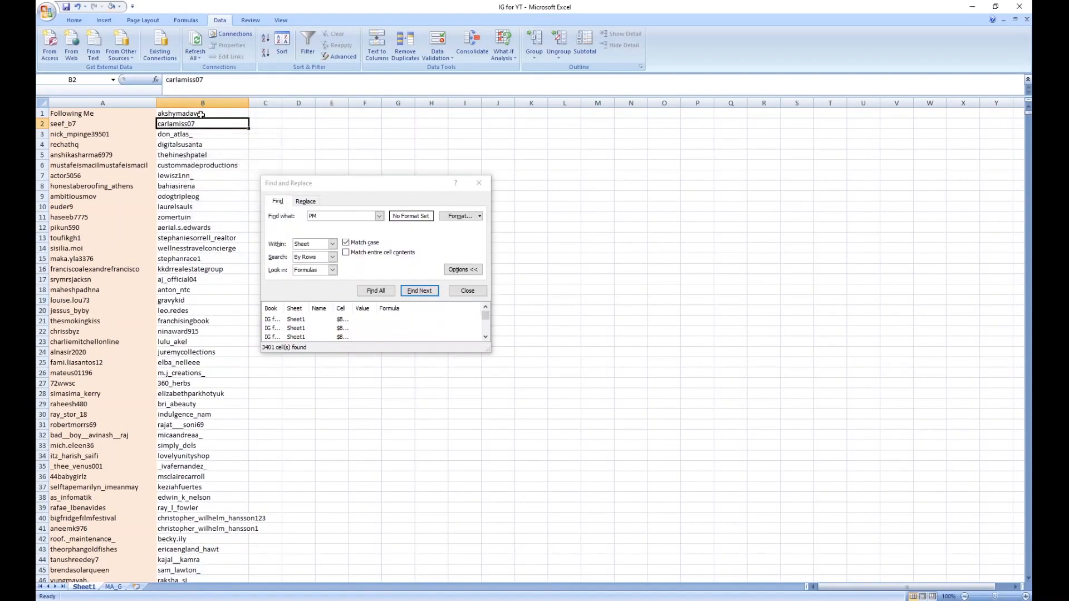
Step: Insert a cell at B1 with the list shifted down and enter the header "I am following"
{"action": "right_click", "coordinate": [202, 114]}
{"action": "left_click", "coordinate": [229, 168]}
{"action": "left_click", "coordinate": [231, 196]}
{"action": "type", "text": "I am following"}
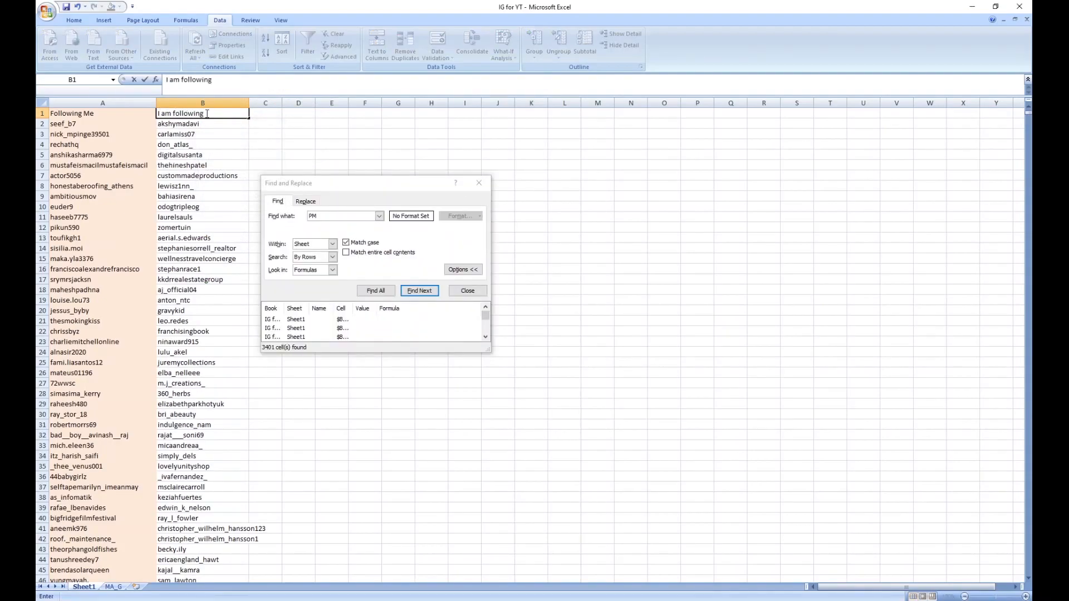
{"action": "key", "text": "Return"}
Step: Shade column B with the aqua theme fill and close the Find and Replace dialog
{"action": "left_click", "coordinate": [187, 103]}
{"action": "left_click", "coordinate": [74, 21]}
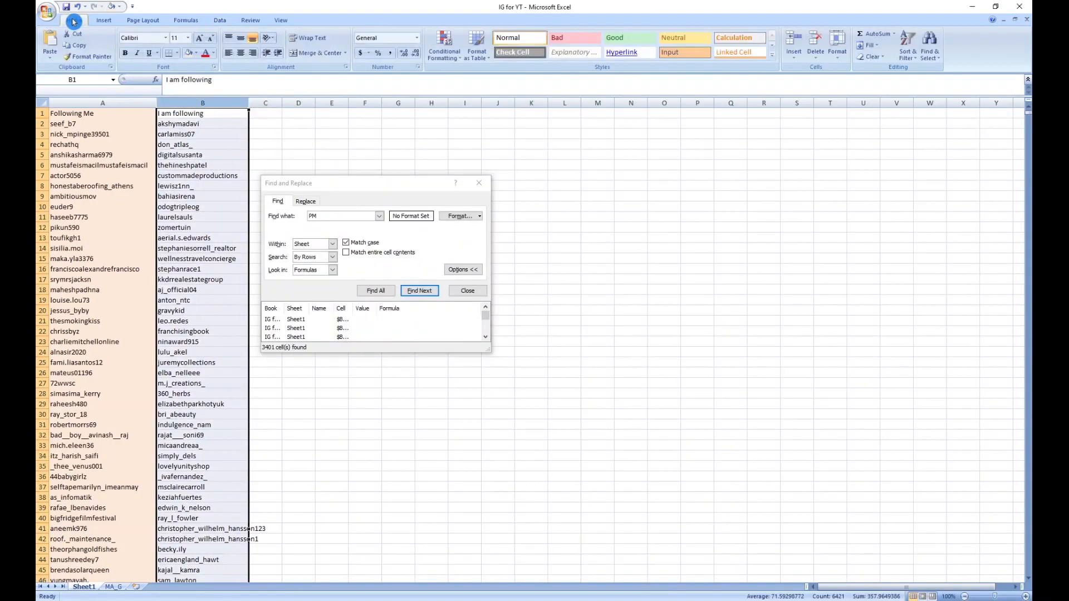
{"action": "left_click", "coordinate": [196, 53]}
{"action": "left_click", "coordinate": [192, 53]}
{"action": "left_click", "coordinate": [197, 54]}
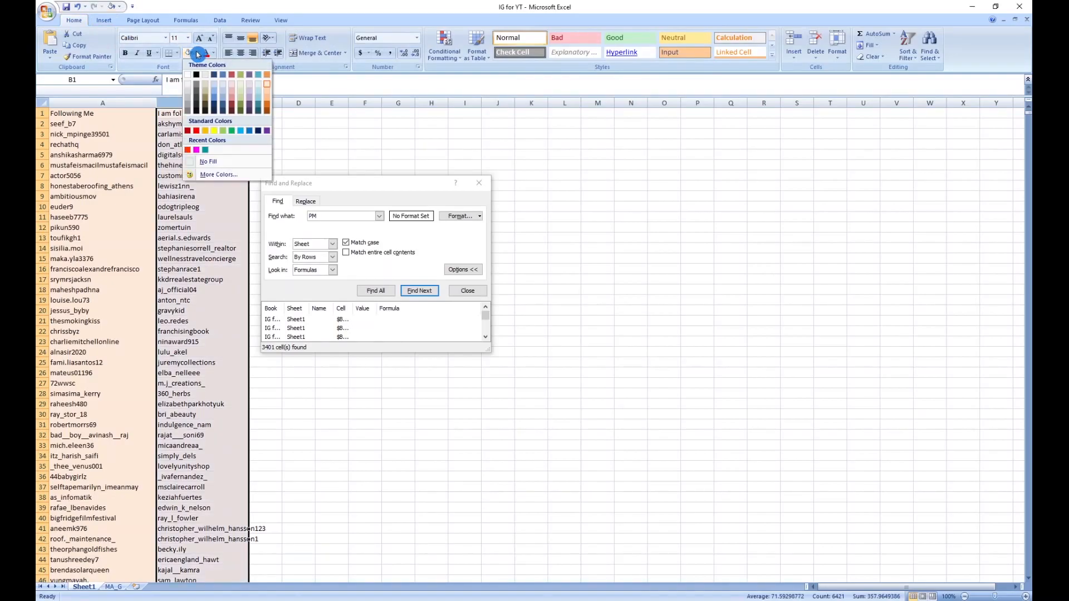
{"action": "left_click", "coordinate": [257, 77]}
{"action": "left_click", "coordinate": [478, 182]}
{"action": "left_click", "coordinate": [268, 113]}
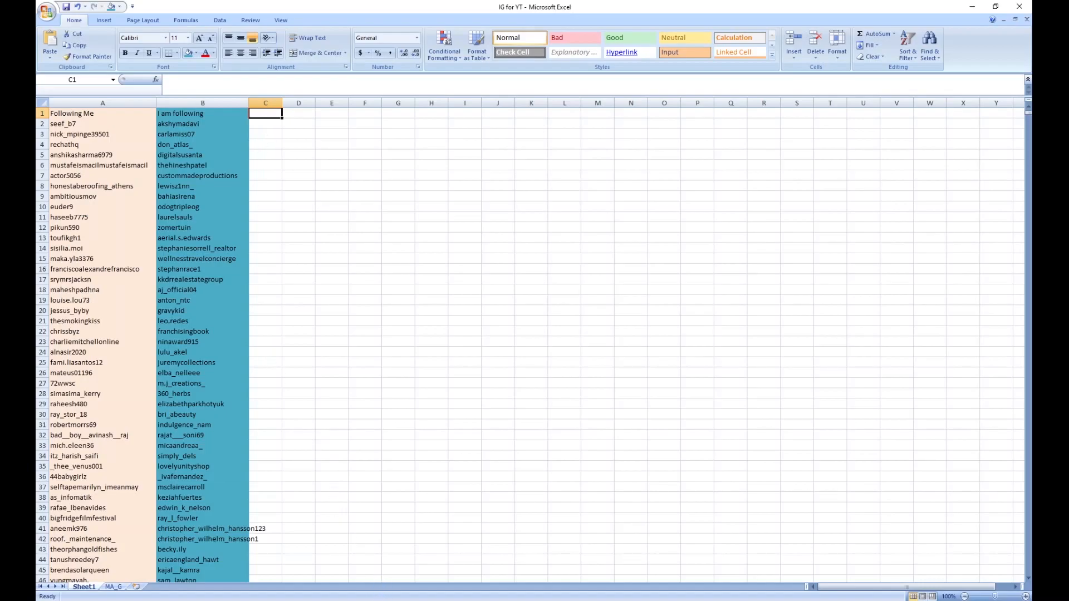
Step: Switch to the browser, show the Instagram message inbox, and close the Followers and Following tabs
{"action": "key", "text": "alt+Tab"}
{"action": "left_click", "coordinate": [129, 14]}
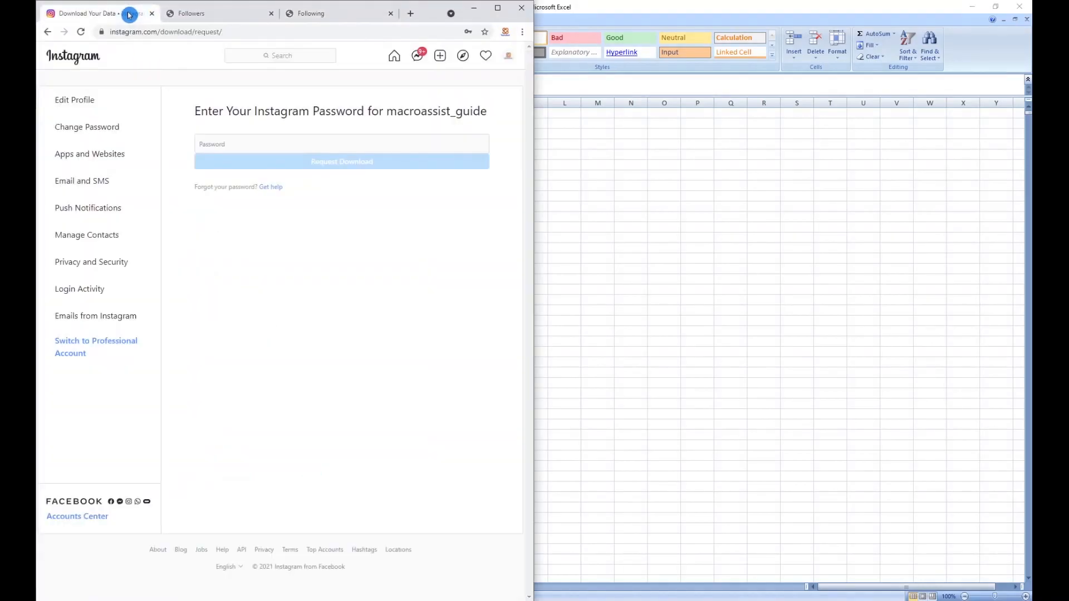
{"action": "left_click", "coordinate": [418, 57]}
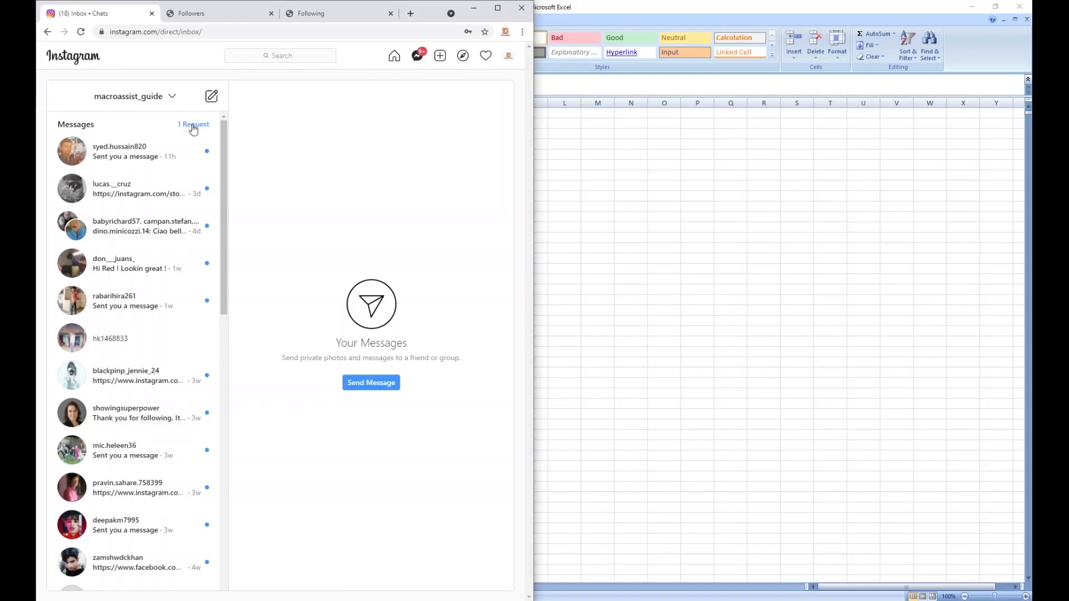
{"action": "left_click", "coordinate": [272, 14]}
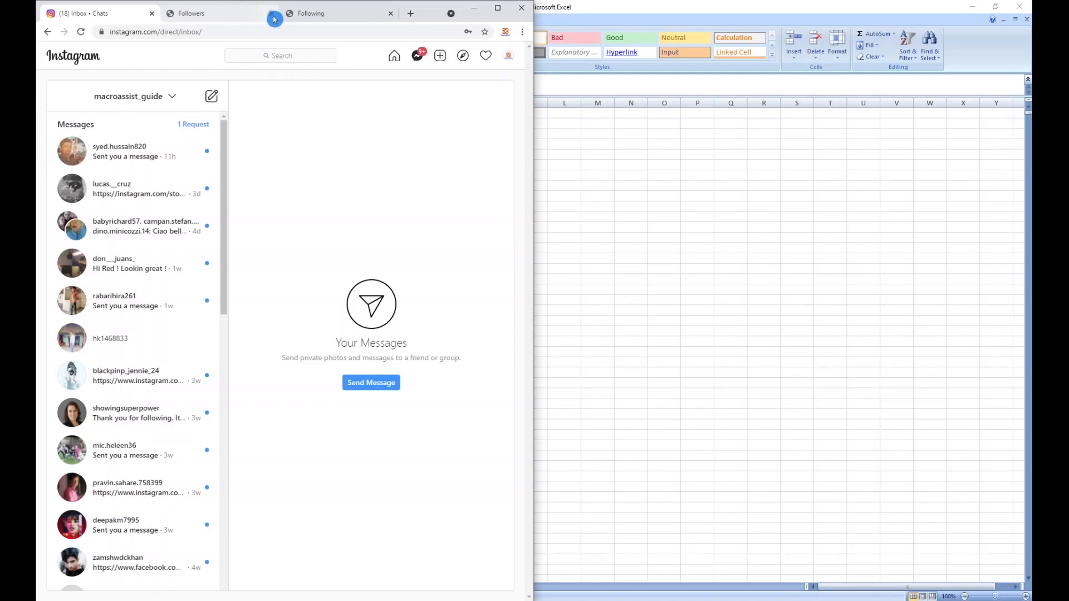
{"action": "left_click", "coordinate": [276, 16]}
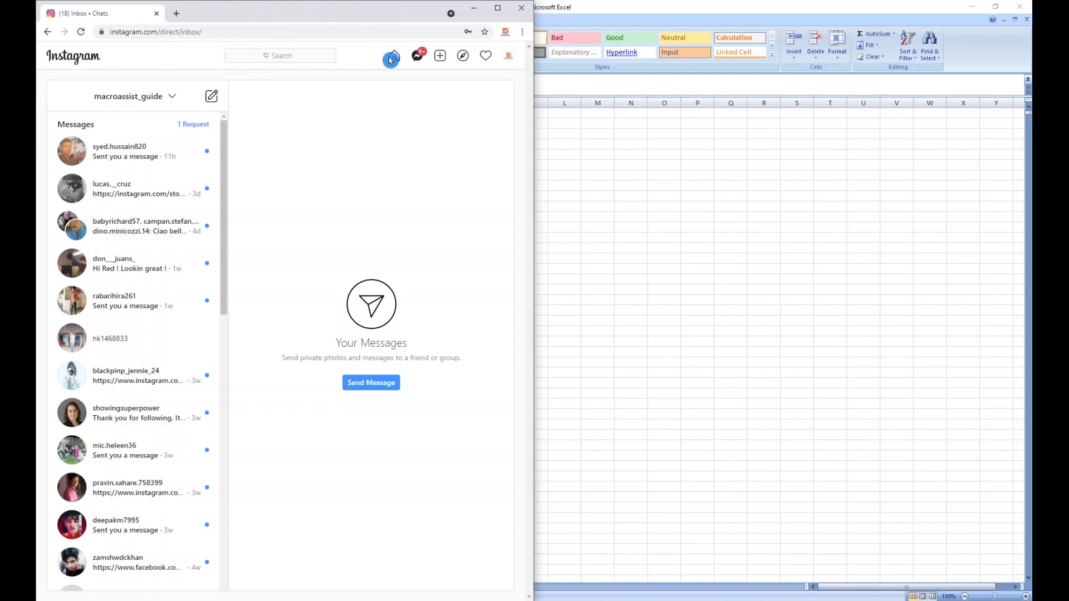
Step: Back in Excel, copy all usernames in column A from A2 down and paste them below column B's last username, at B6422
{"action": "left_click", "coordinate": [631, 199]}
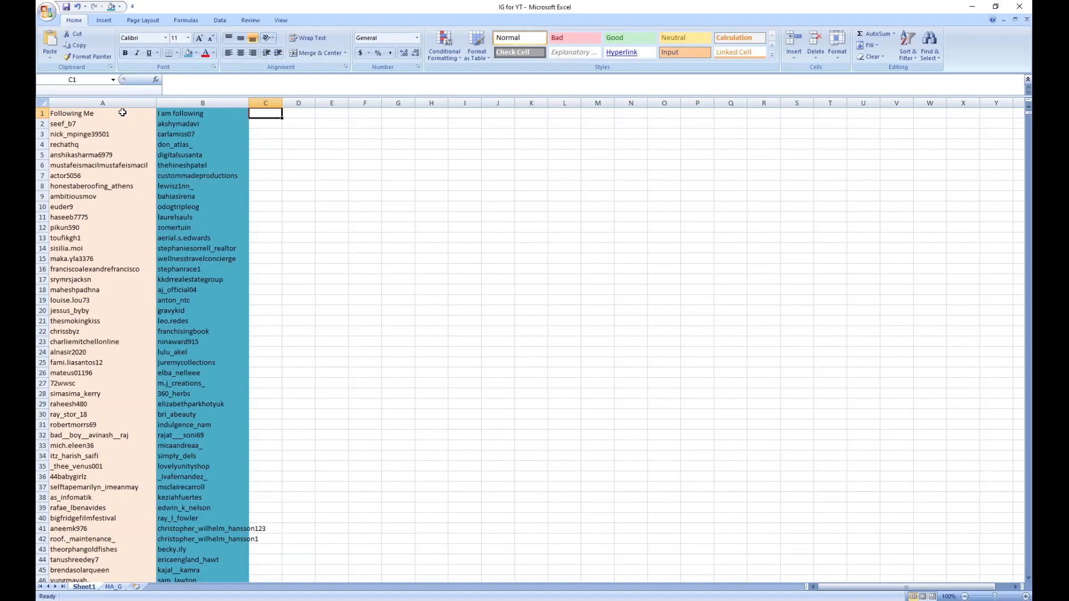
{"action": "left_click", "coordinate": [103, 125]}
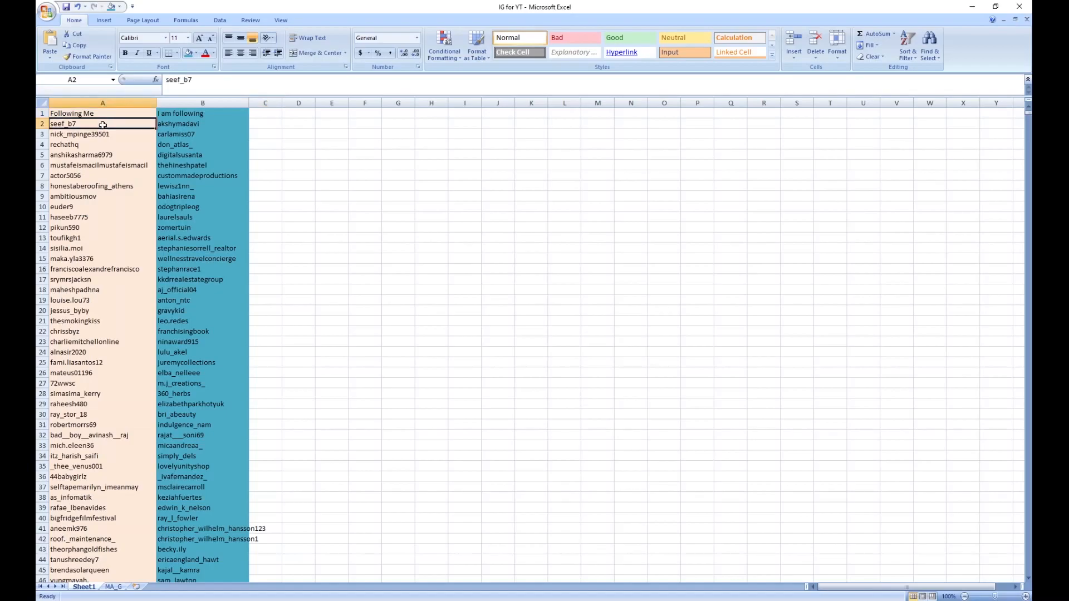
{"action": "key", "text": "ctrl+shift+Down"}
{"action": "key", "text": "ctrl+c"}
{"action": "scroll", "coordinate": [214, 265], "scroll_direction": "down", "scroll_amount": 7}
{"action": "scroll", "coordinate": [197, 391], "scroll_direction": "down", "scroll_amount": 3}
{"action": "left_click", "coordinate": [198, 385]}
{"action": "key", "text": "ctrl+Down"}
{"action": "scroll", "coordinate": [198, 385], "scroll_direction": "down", "scroll_amount": 2}
{"action": "left_click", "coordinate": [201, 519]}
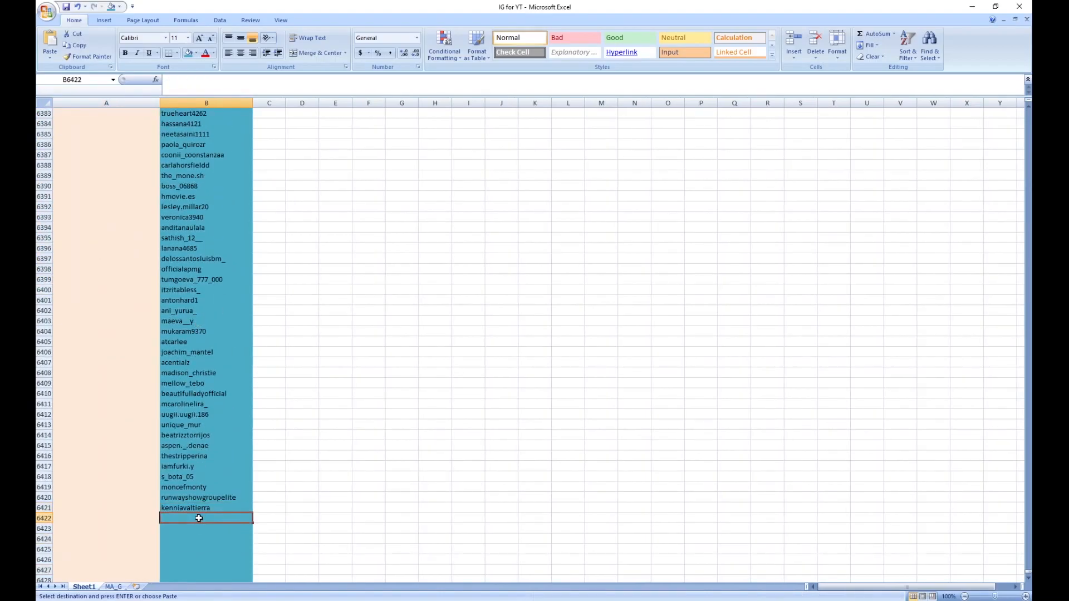
{"action": "key", "text": "ctrl+v"}
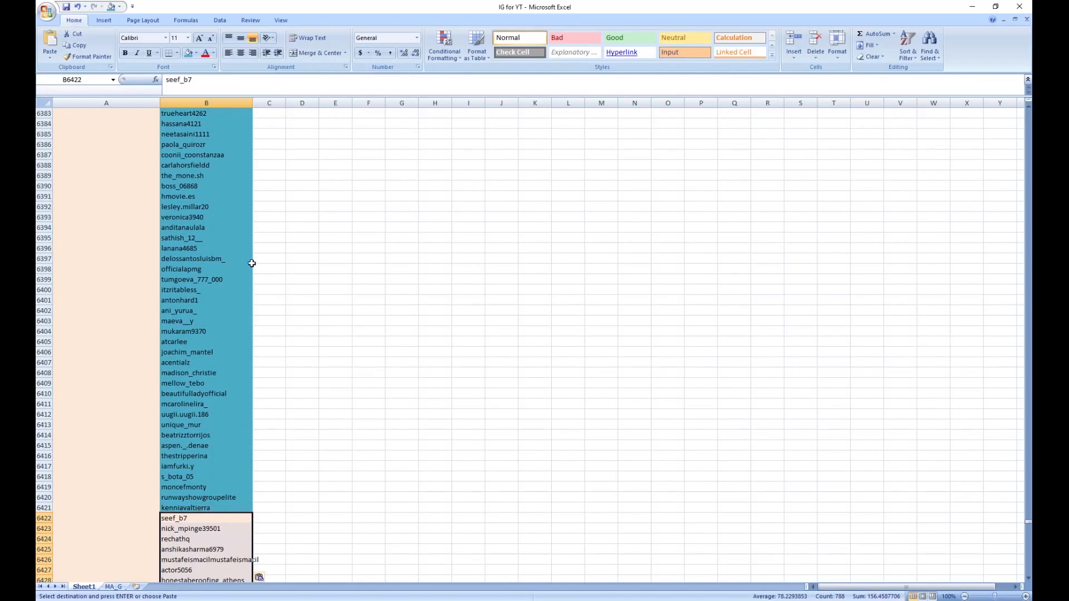
Step: Highlight the duplicate values in column B with Light Red Fill with Dark Red Text
{"action": "left_click", "coordinate": [207, 101]}
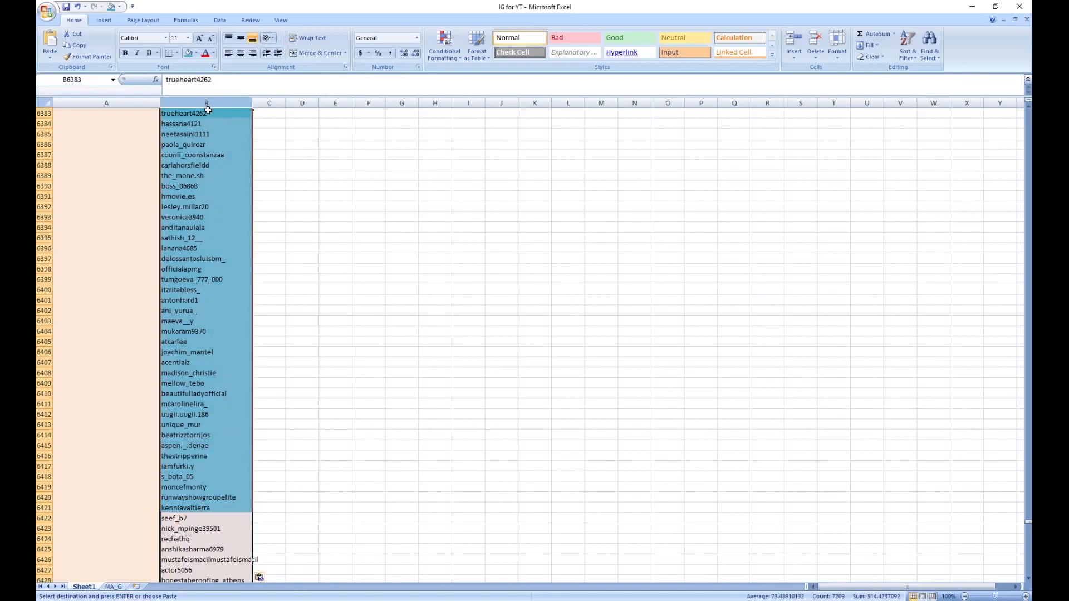
{"action": "left_click", "coordinate": [443, 47]}
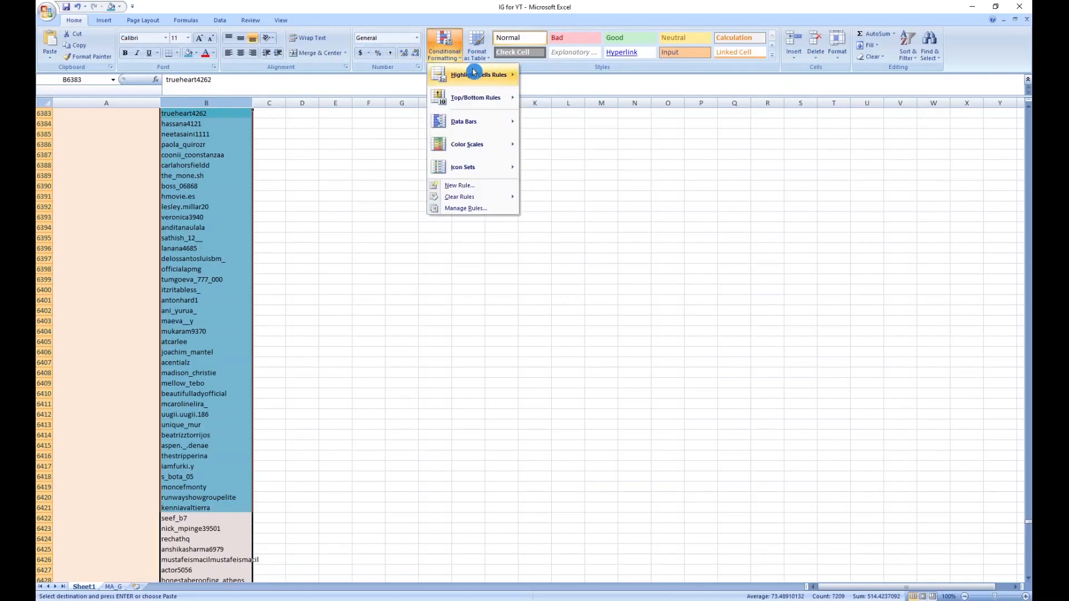
{"action": "mouse_move", "coordinate": [472, 77]}
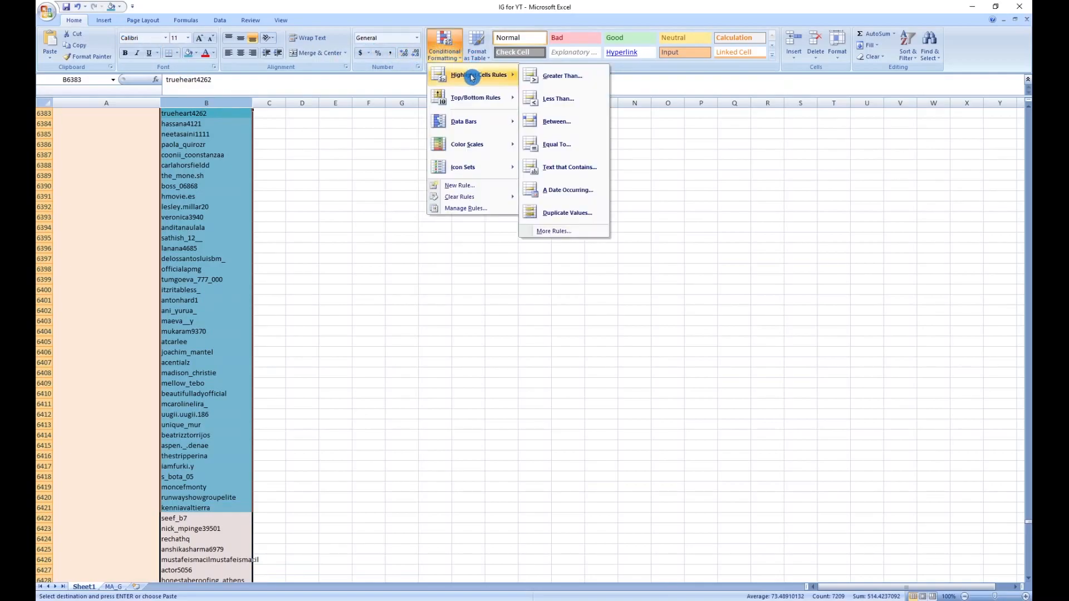
{"action": "left_click", "coordinate": [561, 215]}
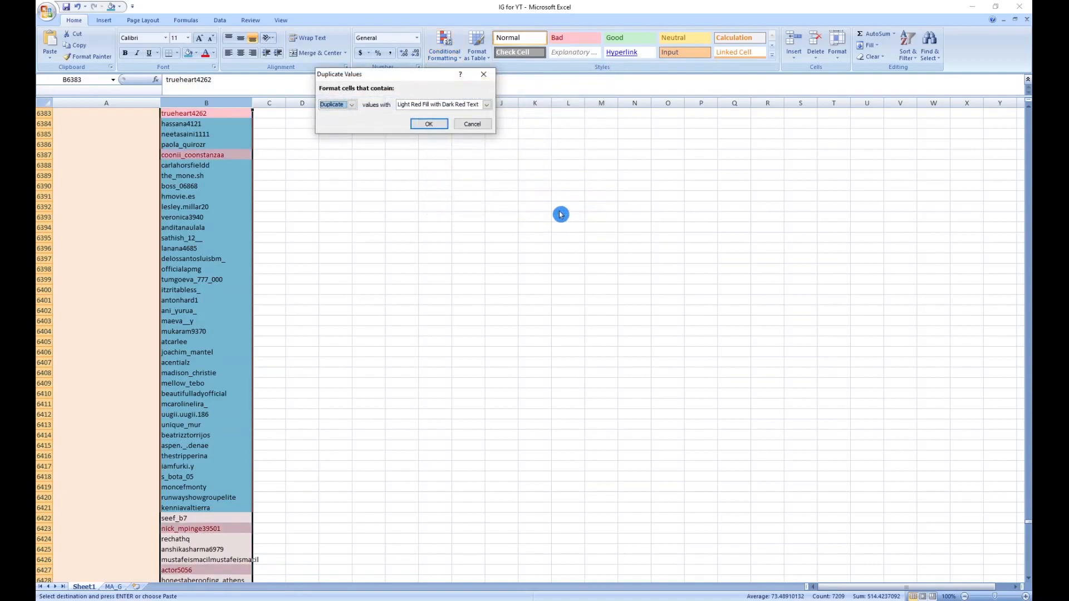
{"action": "left_click", "coordinate": [445, 125]}
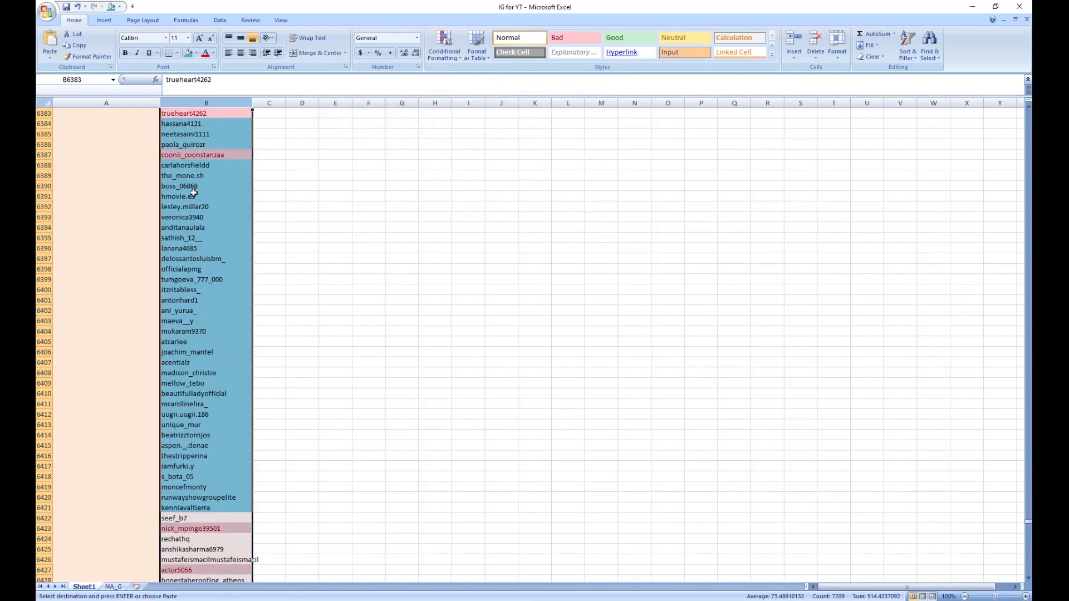
{"action": "scroll", "coordinate": [193, 193], "scroll_direction": "up", "scroll_amount": 5}
{"action": "scroll", "coordinate": [193, 193], "scroll_direction": "up", "scroll_amount": 7}
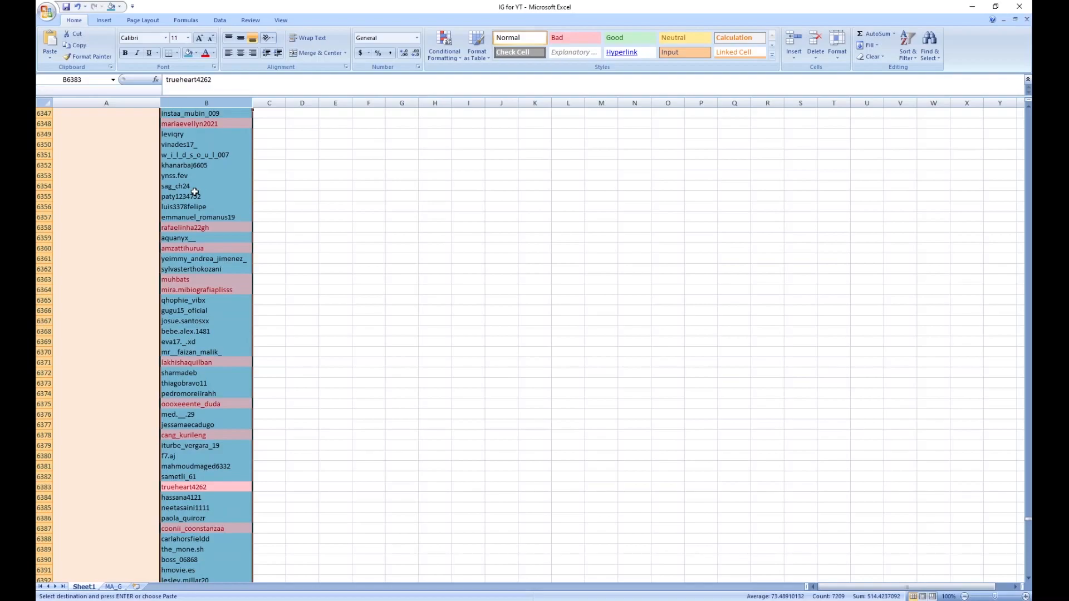
Step: Custom-sort only column B by cell color with the light red cells on top, without expanding the selection
{"action": "left_click", "coordinate": [207, 102]}
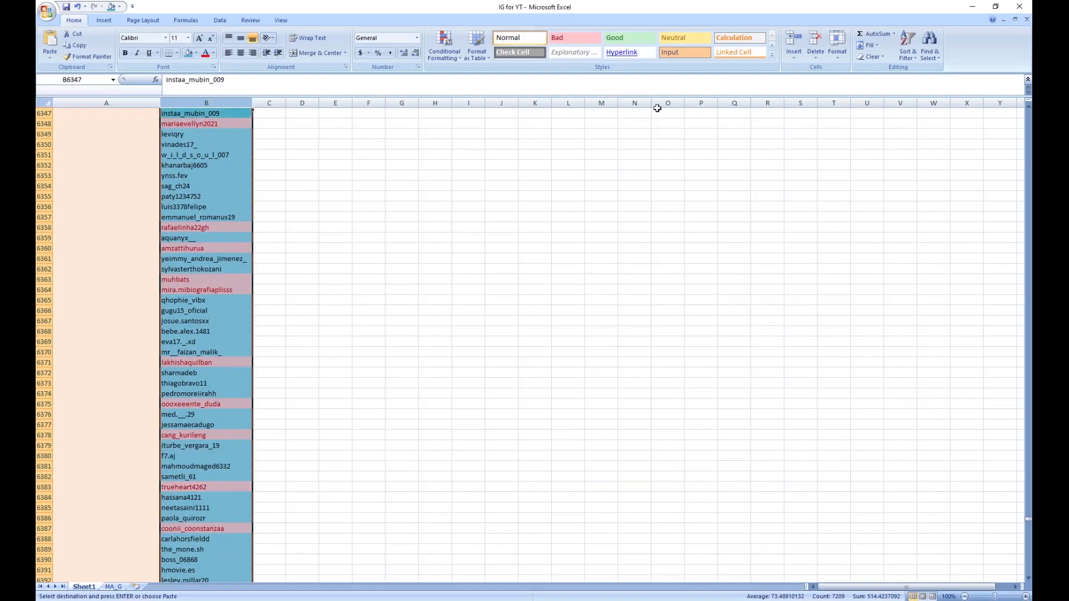
{"action": "left_click", "coordinate": [908, 62]}
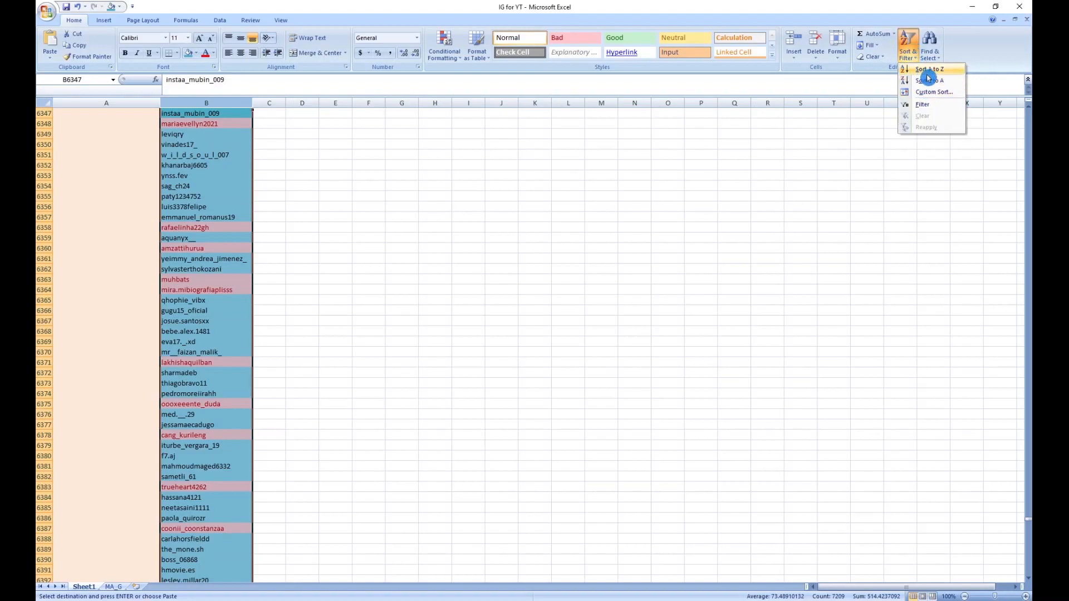
{"action": "left_click", "coordinate": [918, 92]}
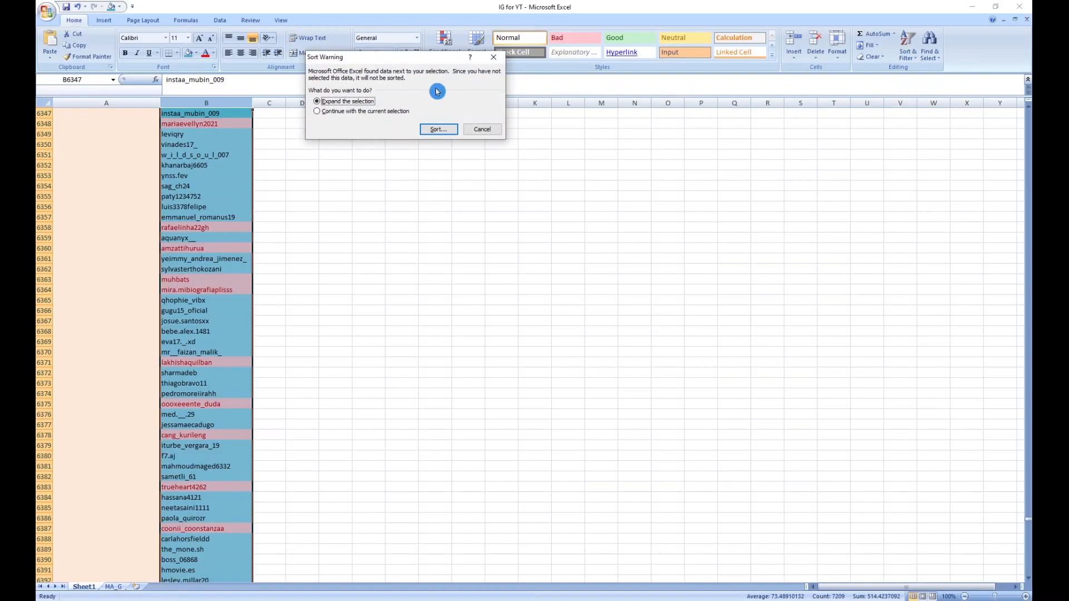
{"action": "left_click", "coordinate": [390, 111]}
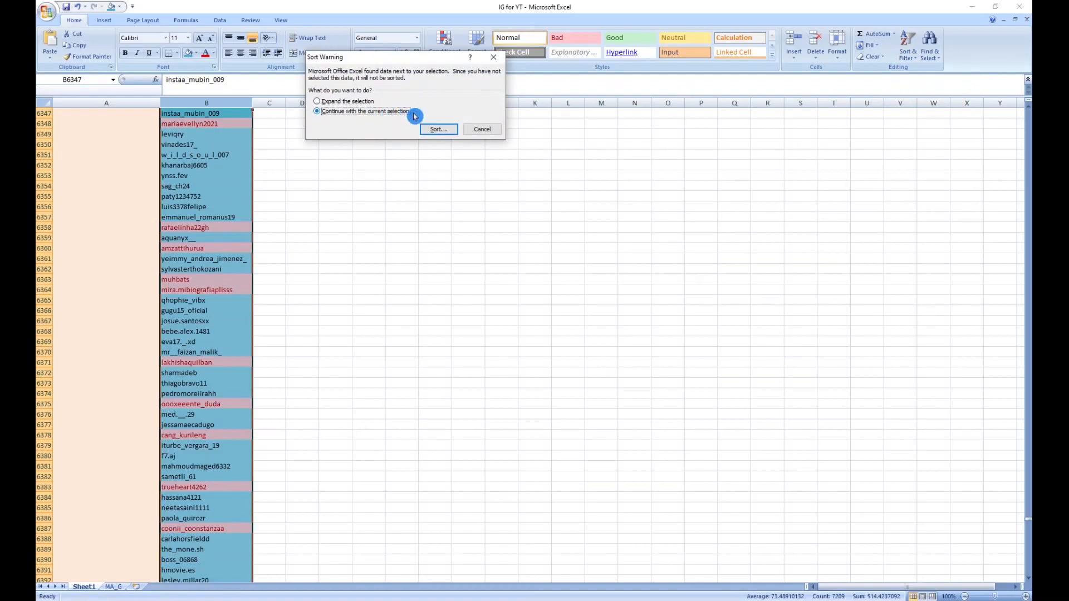
{"action": "left_click", "coordinate": [438, 129]}
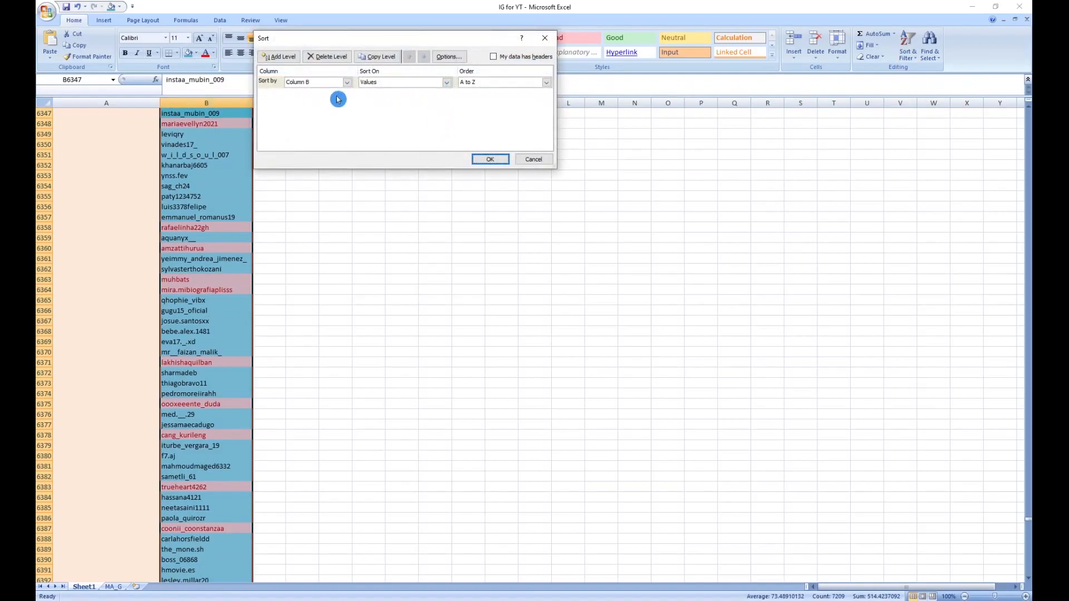
{"action": "left_click", "coordinate": [449, 82]}
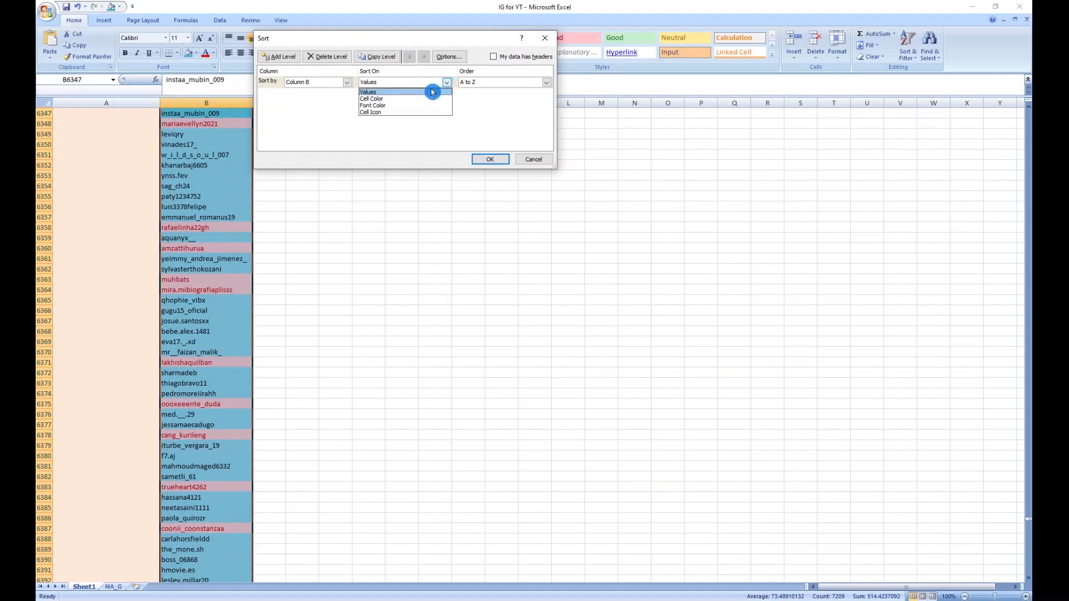
{"action": "left_click", "coordinate": [413, 98]}
{"action": "left_click", "coordinate": [535, 82]}
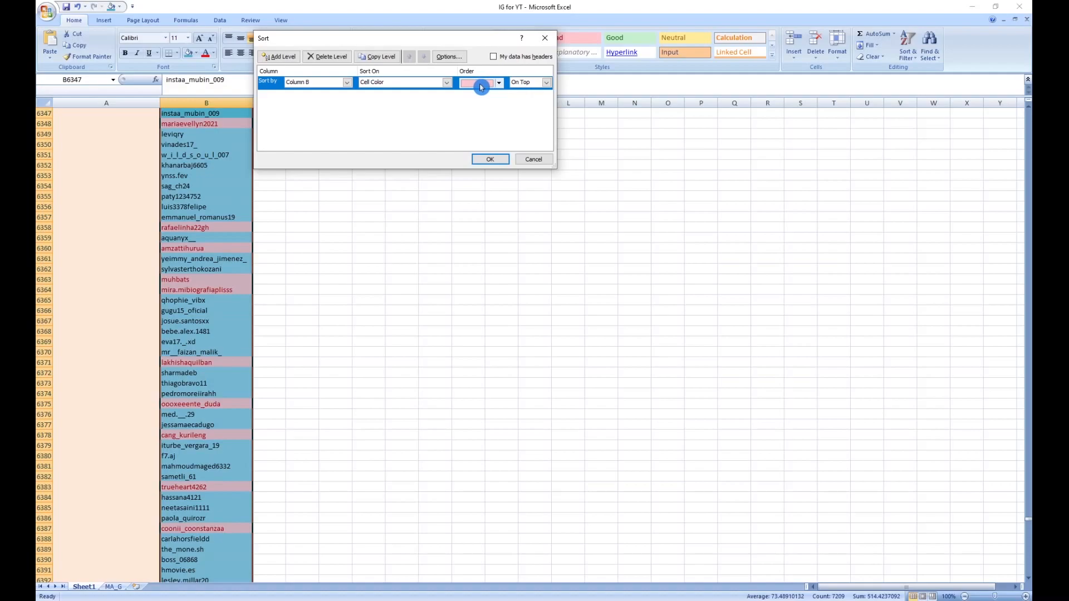
{"action": "left_click", "coordinate": [496, 161]}
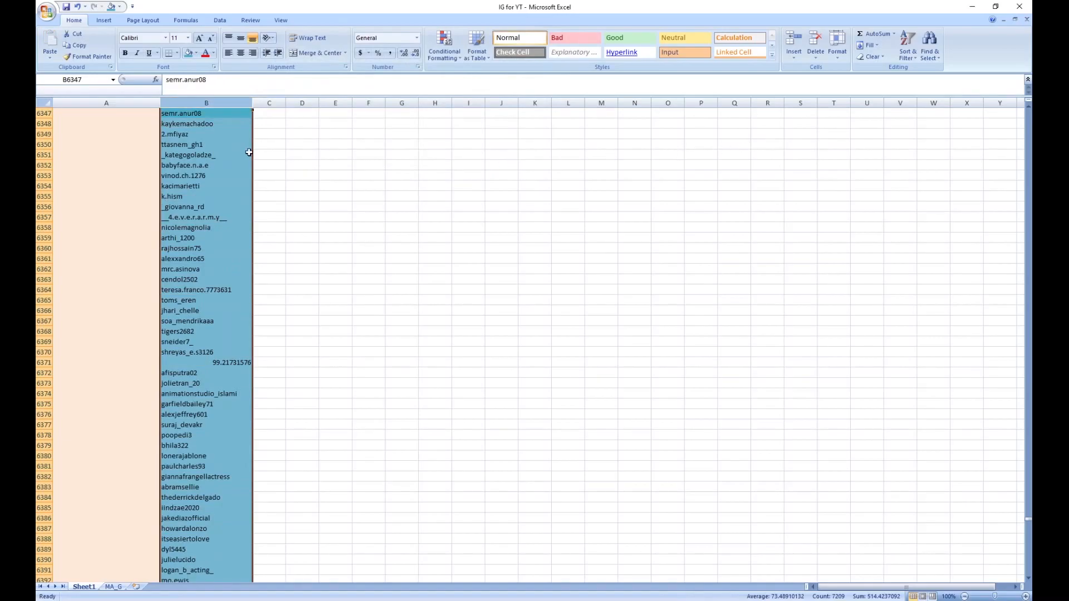
Step: Cut the red-highlighted duplicates in B1:B1430, paste them at D1, and widen column D to fit the usernames
{"action": "left_click", "coordinate": [230, 165]}
{"action": "key", "text": "ctrl+Up"}
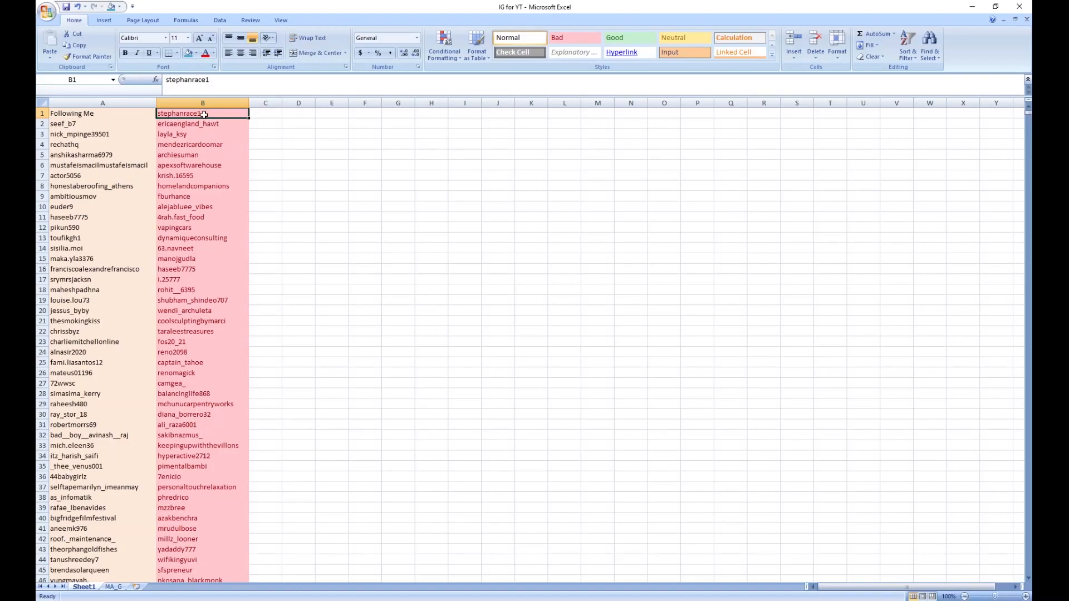
{"action": "scroll", "coordinate": [204, 114], "scroll_direction": "down", "scroll_amount": 20}
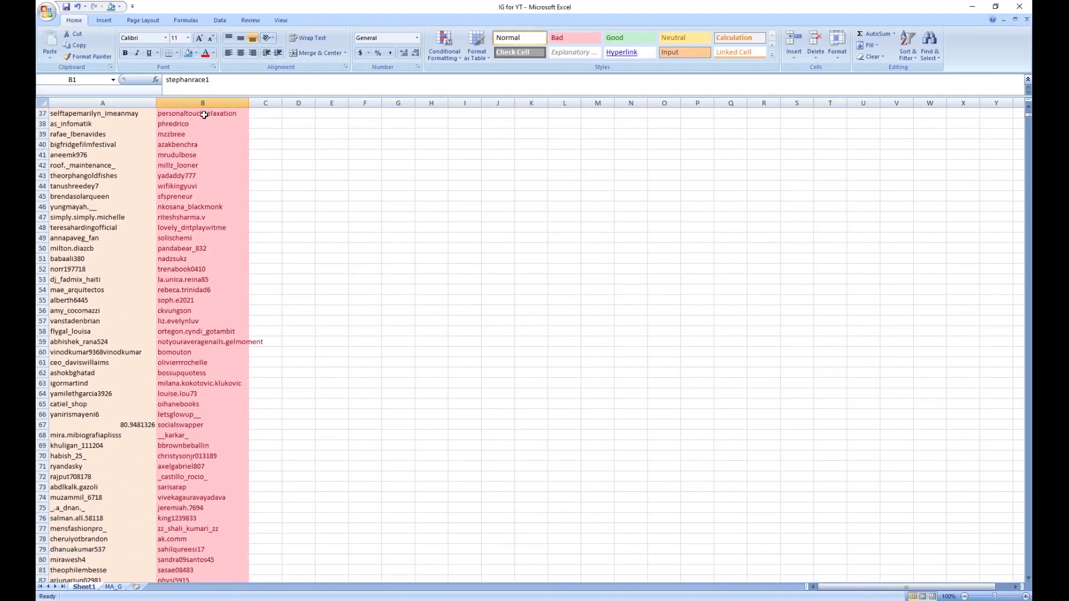
{"action": "scroll", "coordinate": [204, 115], "scroll_direction": "down", "scroll_amount": 20}
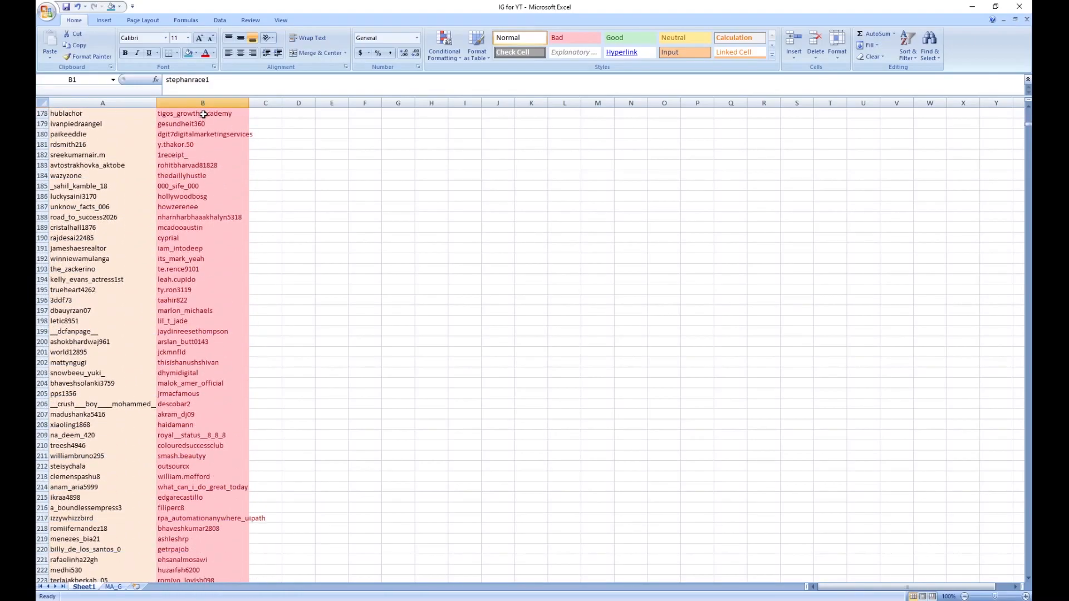
{"action": "scroll", "coordinate": [203, 114], "scroll_direction": "down", "scroll_amount": 20}
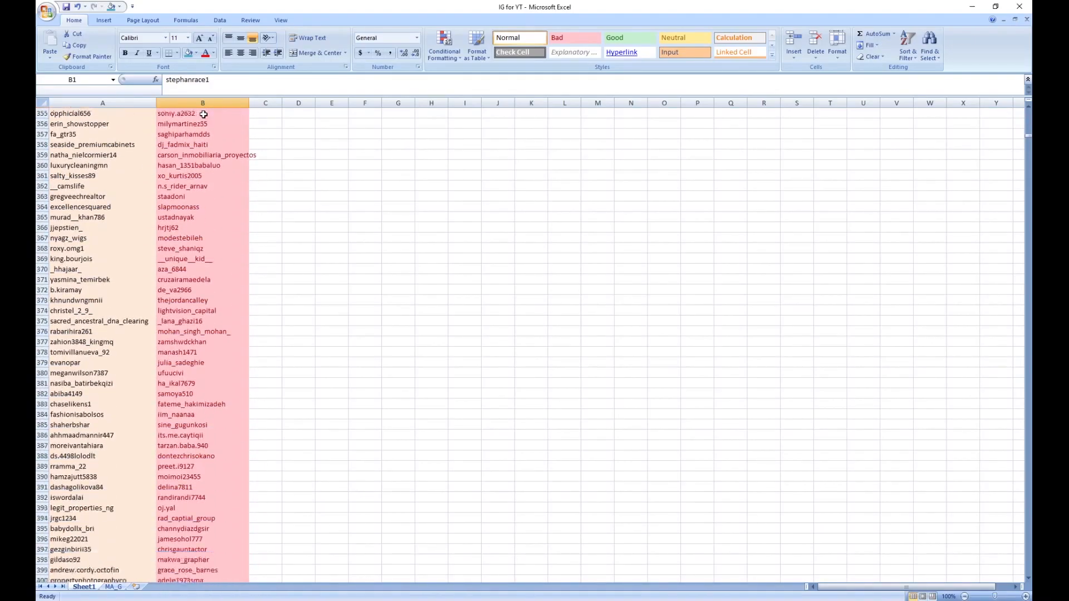
{"action": "scroll", "coordinate": [204, 114], "scroll_direction": "down", "scroll_amount": 20}
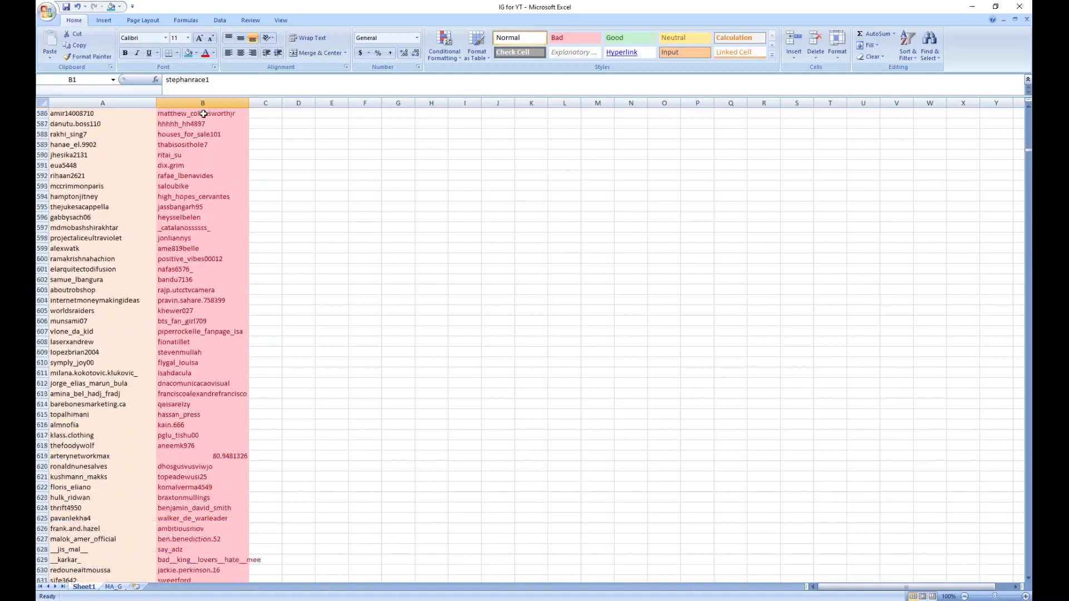
{"action": "scroll", "coordinate": [204, 115], "scroll_direction": "down", "scroll_amount": 20}
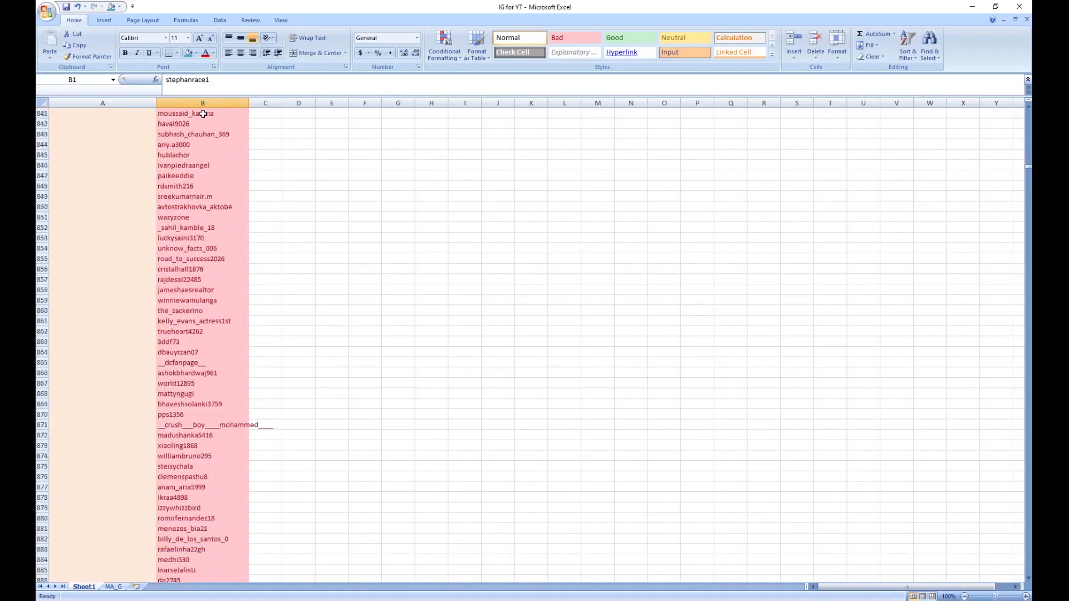
{"action": "scroll", "coordinate": [204, 114], "scroll_direction": "down", "scroll_amount": 20}
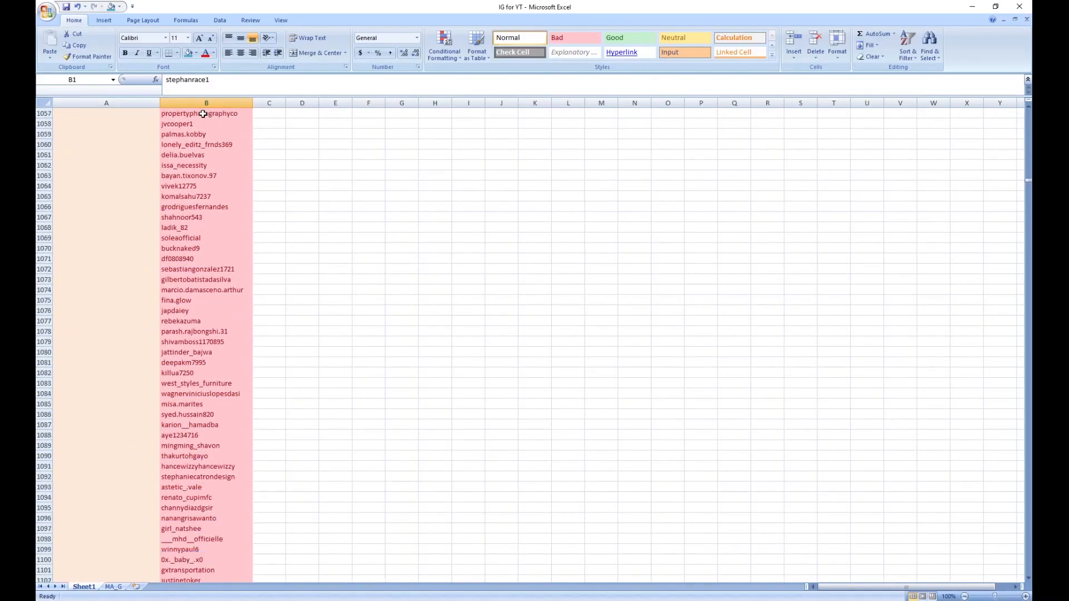
{"action": "scroll", "coordinate": [204, 114], "scroll_direction": "down", "scroll_amount": 20}
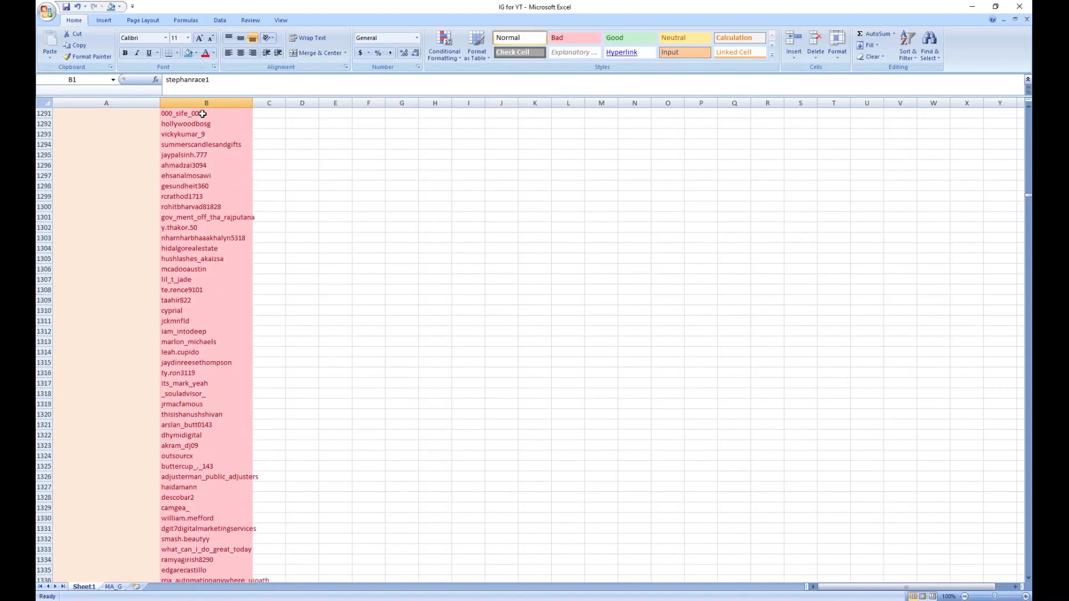
{"action": "scroll", "coordinate": [204, 115], "scroll_direction": "down", "scroll_amount": 2}
{"action": "scroll", "coordinate": [204, 114], "scroll_direction": "up", "scroll_amount": 2}
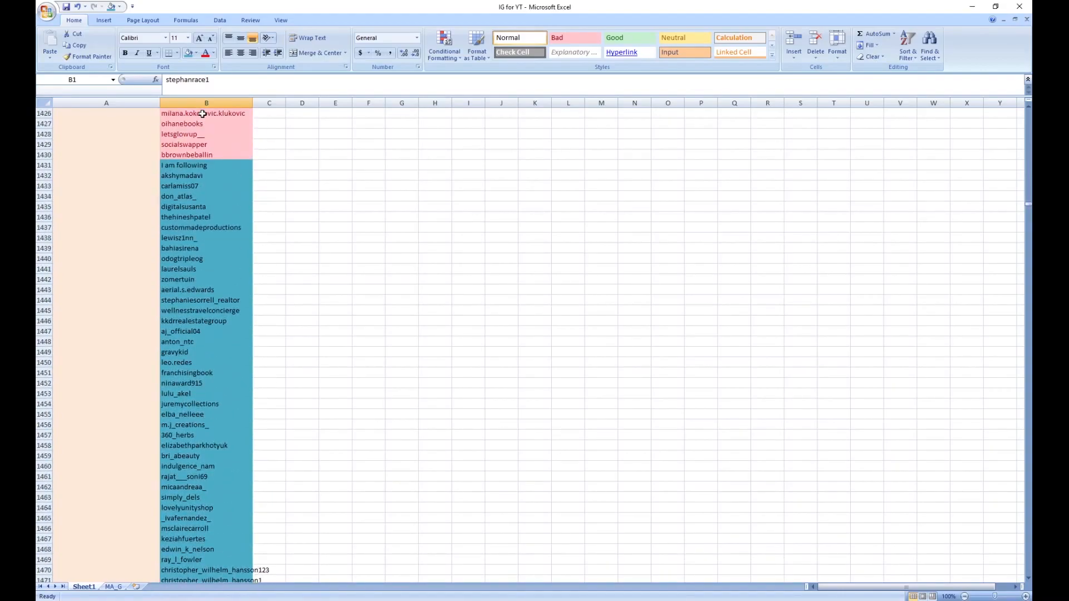
{"action": "left_click", "coordinate": [196, 156], "text": "shift"}
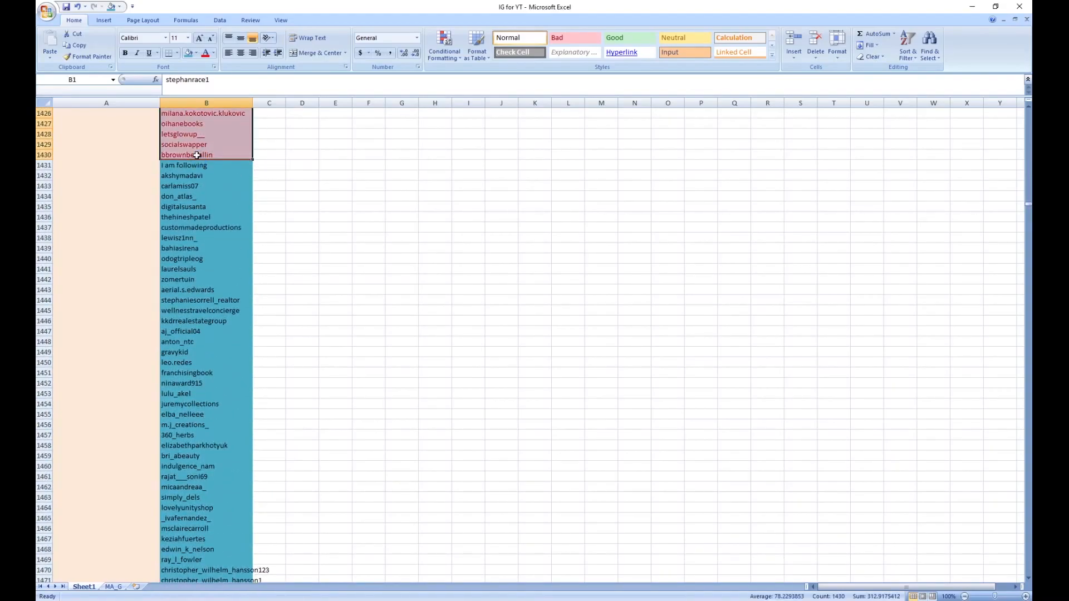
{"action": "key", "text": "ctrl+c"}
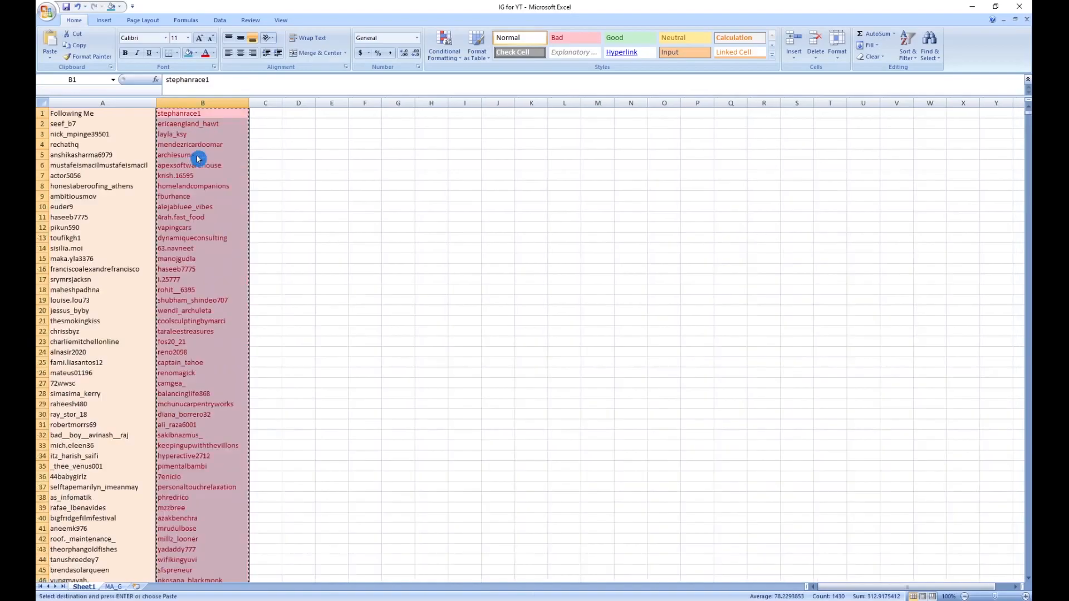
{"action": "left_click", "coordinate": [296, 114]}
{"action": "key", "text": "ctrl+v"}
{"action": "left_click_drag", "start_coordinate": [313, 109], "coordinate": [393, 107]}
{"action": "left_click", "coordinate": [414, 116]}
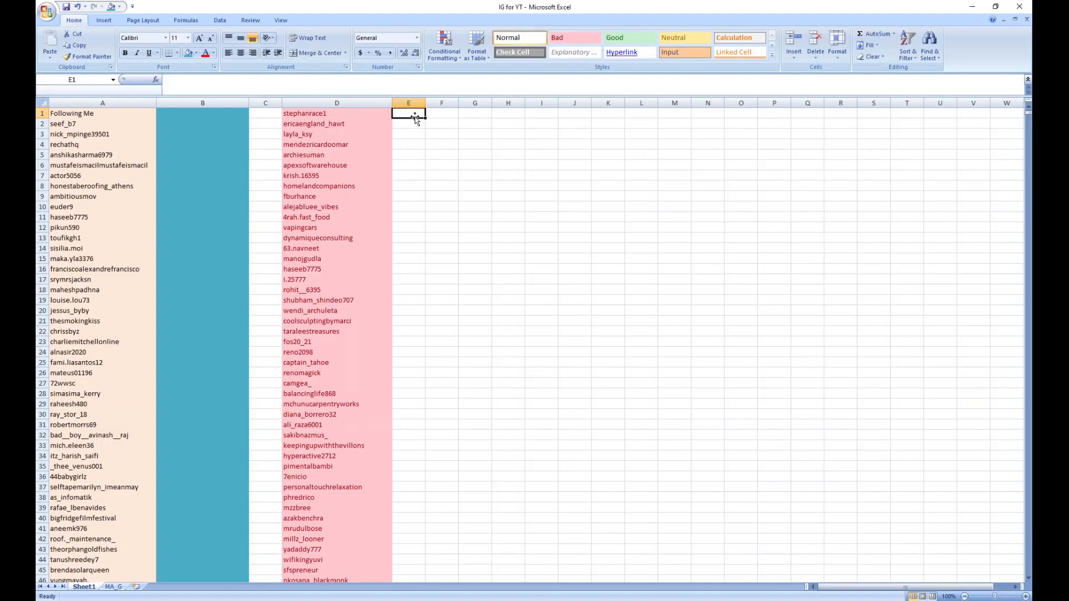
Step: Remove the duplicate values from column D and dismiss the result message
{"action": "left_click", "coordinate": [367, 98]}
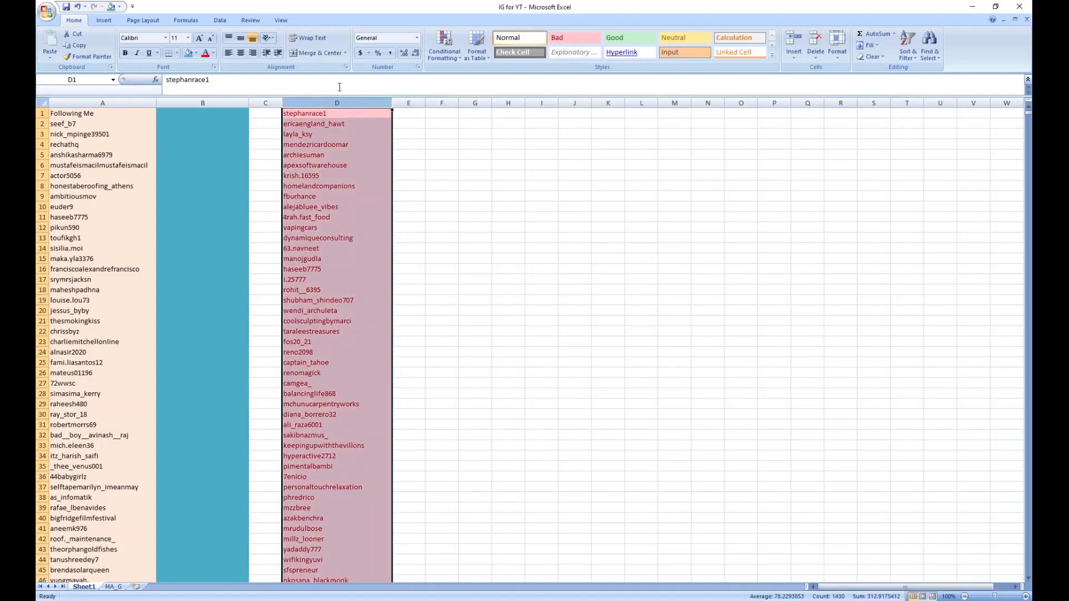
{"action": "left_click", "coordinate": [220, 20]}
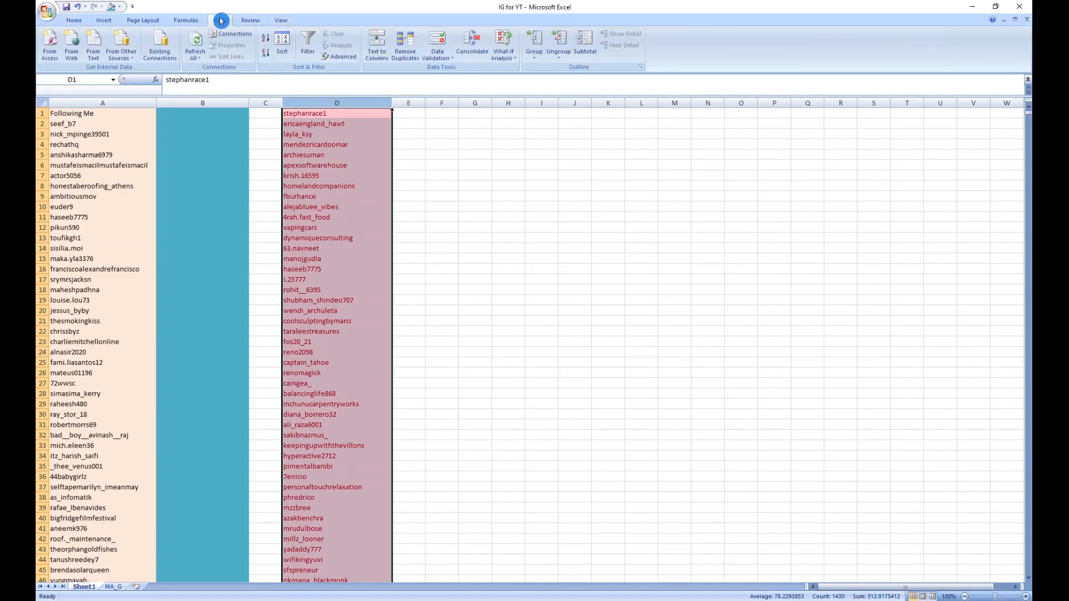
{"action": "left_click", "coordinate": [405, 42]}
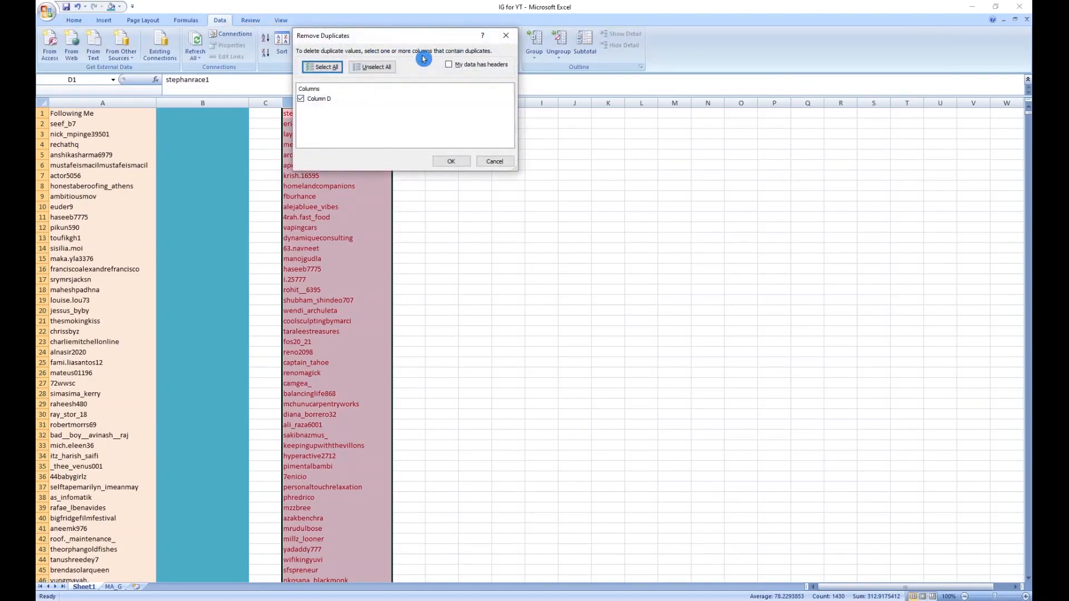
{"action": "left_click", "coordinate": [452, 161]}
{"action": "left_click", "coordinate": [535, 333]}
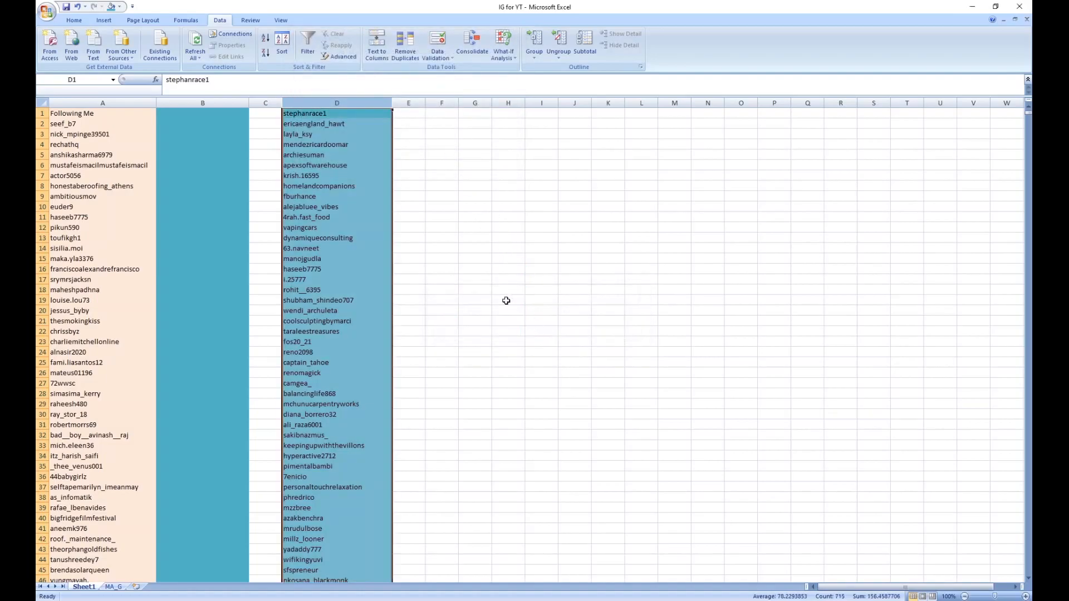
Step: Shade column D with the light red theme fill after trying a tan fill
{"action": "left_click", "coordinate": [74, 20]}
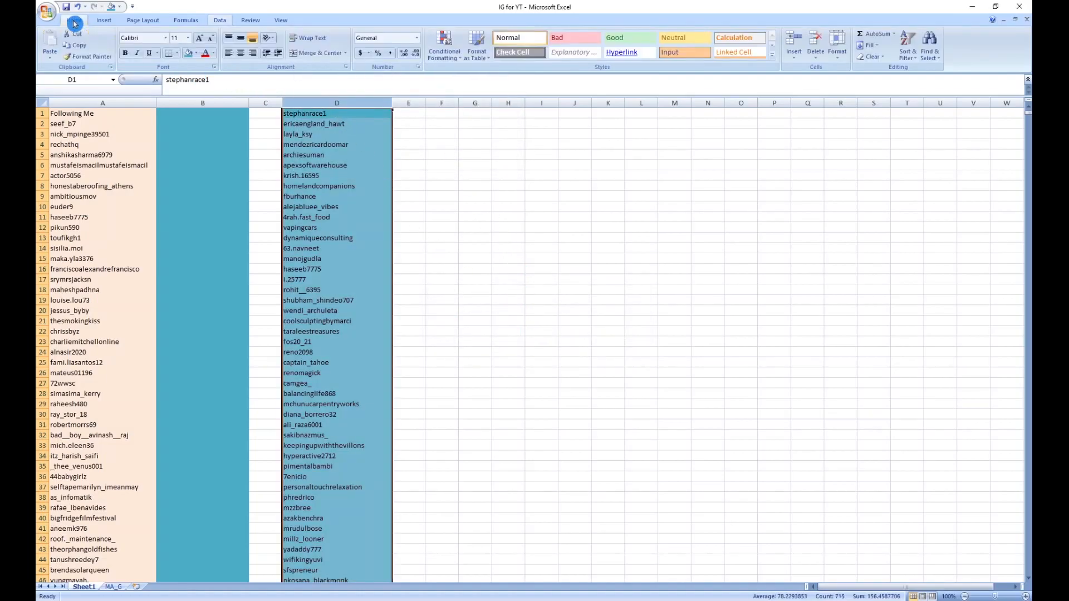
{"action": "left_click", "coordinate": [198, 53]}
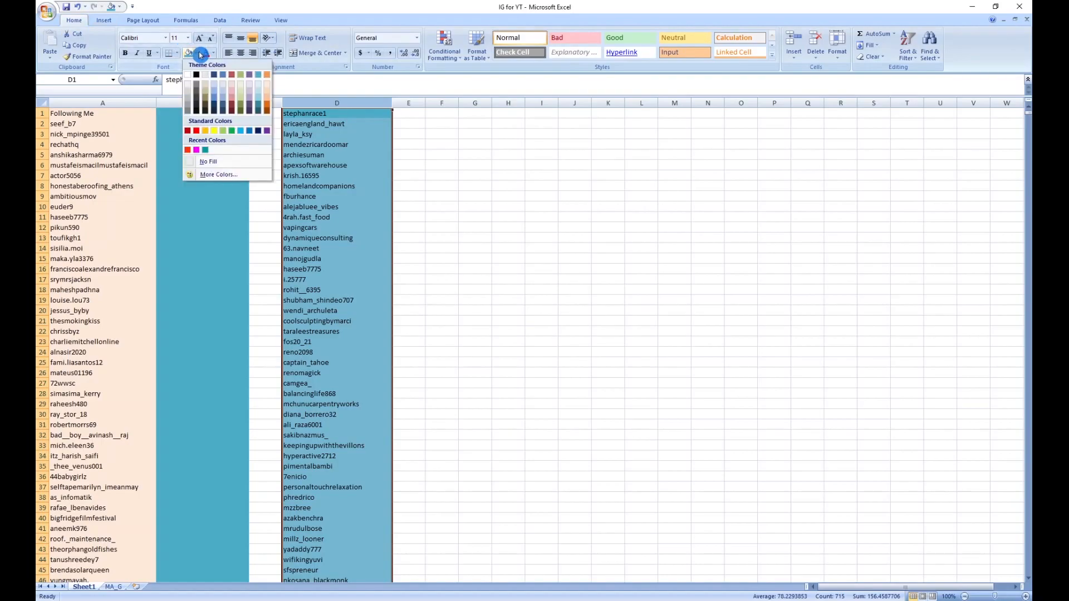
{"action": "left_click", "coordinate": [206, 82]}
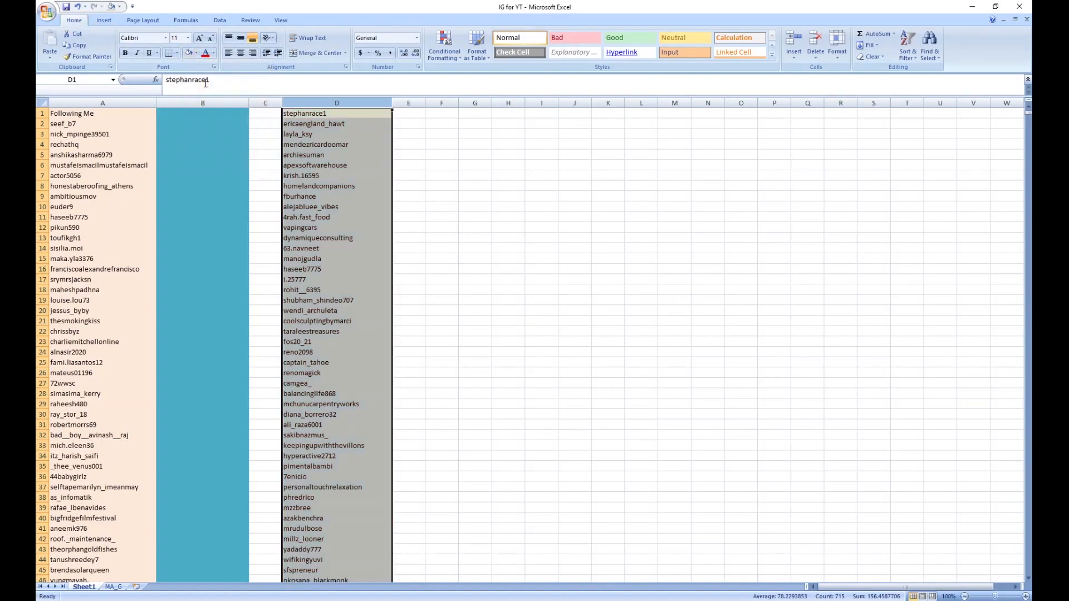
{"action": "left_click", "coordinate": [198, 54]}
{"action": "left_click", "coordinate": [232, 92]}
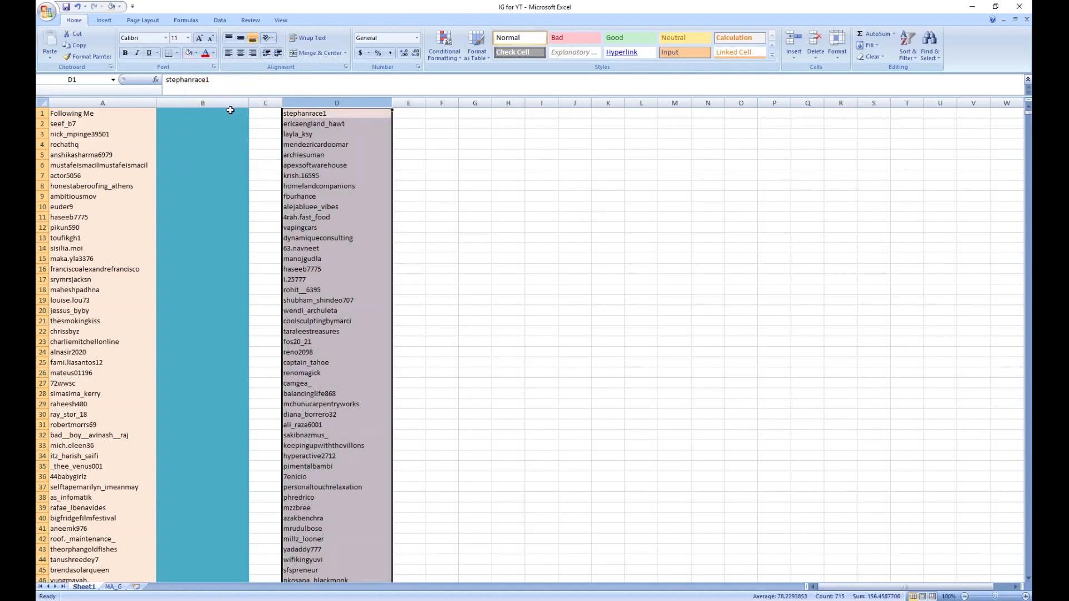
Step: Remove the duplicate values from column B only, continuing with the current selection, and dismiss the result message
{"action": "left_click", "coordinate": [203, 104]}
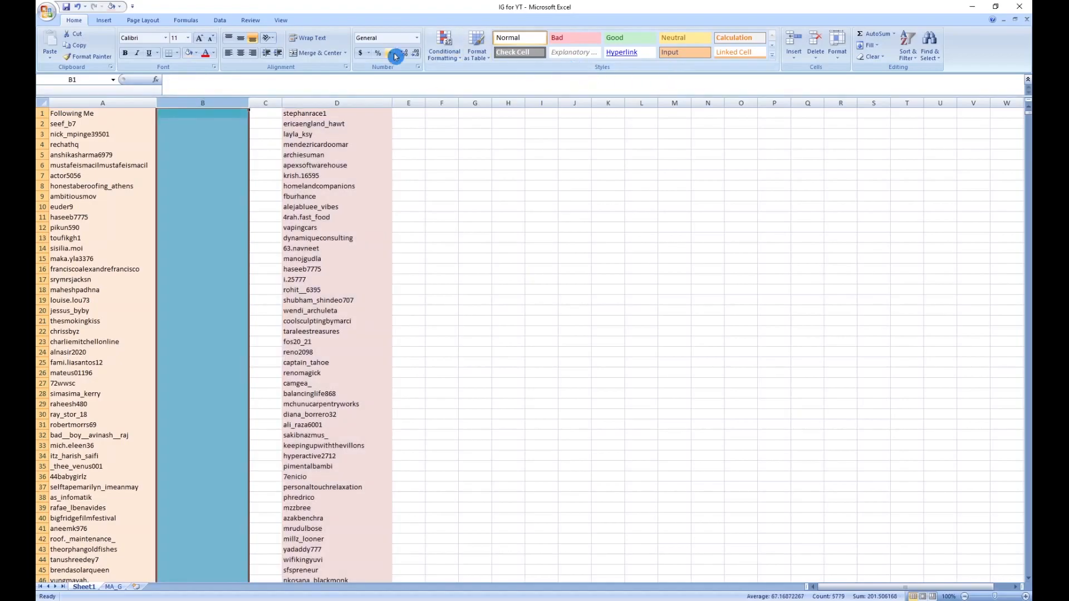
{"action": "left_click", "coordinate": [220, 22]}
{"action": "left_click", "coordinate": [405, 40]}
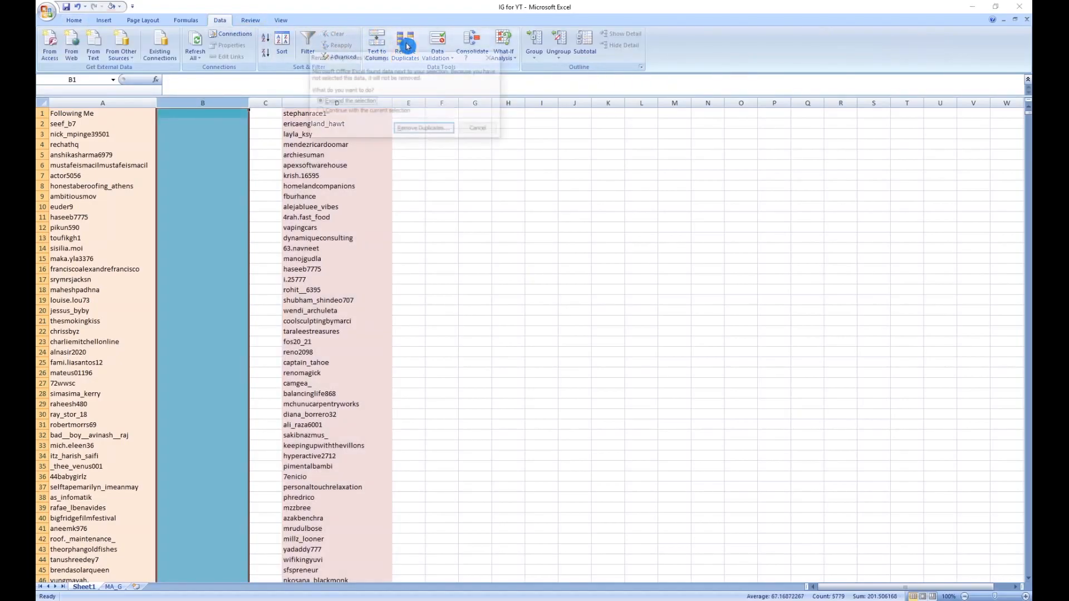
{"action": "left_click", "coordinate": [382, 111]}
{"action": "left_click", "coordinate": [427, 129]}
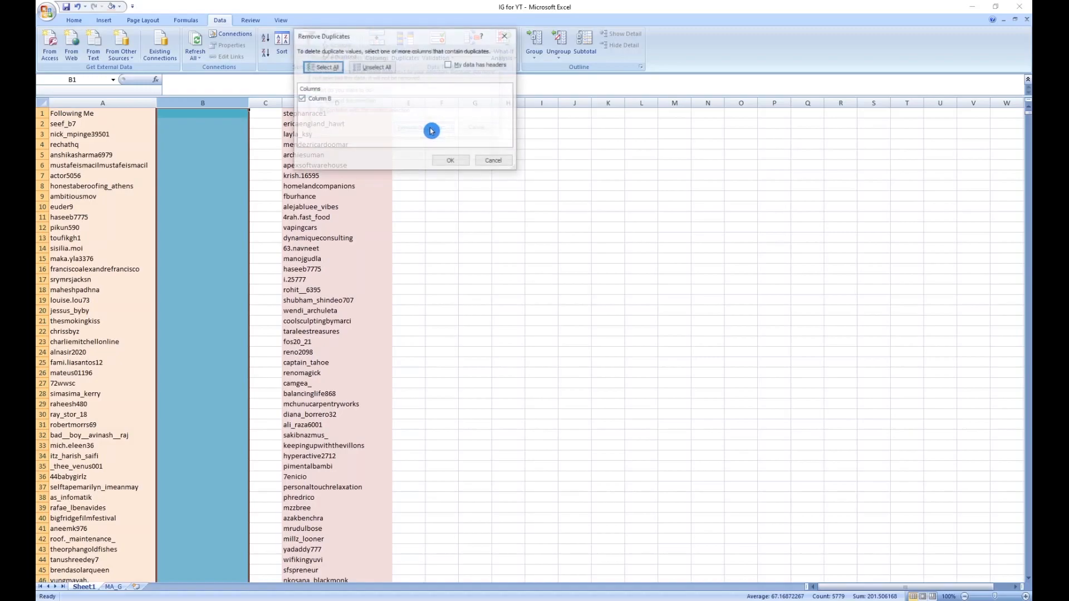
{"action": "left_click", "coordinate": [449, 161]}
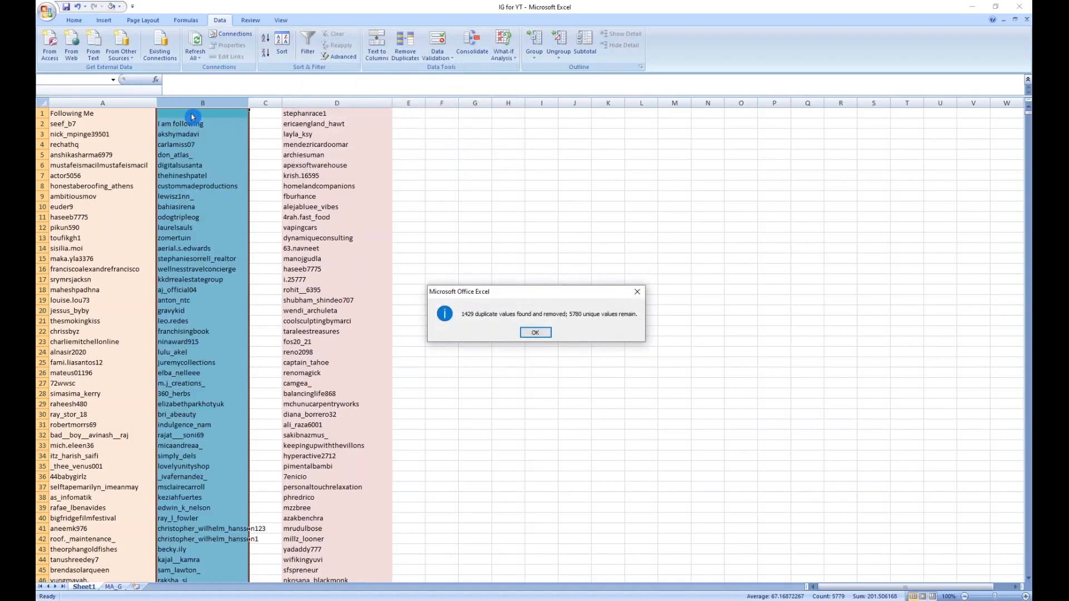
{"action": "left_click", "coordinate": [535, 332]}
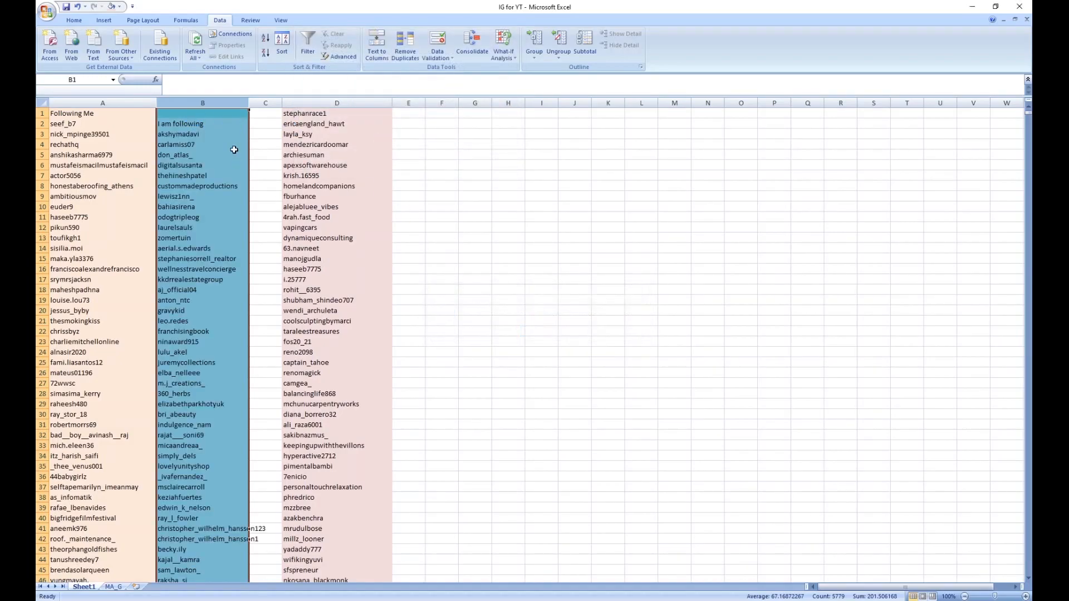
Step: Delete the blank cell B1, shifting the cells up so the "I am following" header moves into row 1
{"action": "left_click", "coordinate": [205, 112]}
{"action": "right_click", "coordinate": [205, 111]}
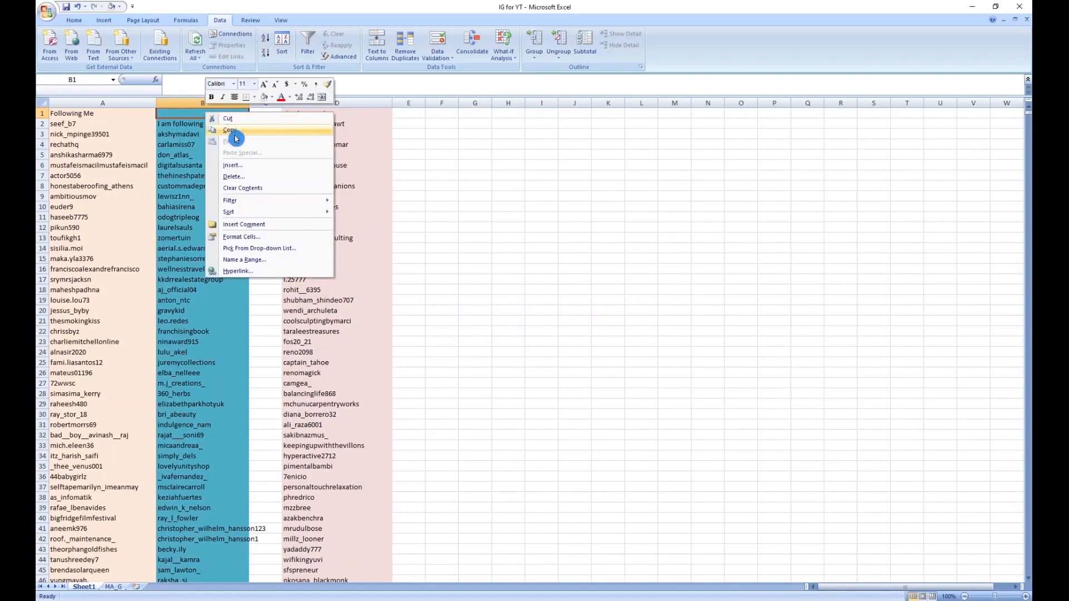
{"action": "left_click", "coordinate": [239, 177]}
{"action": "left_click", "coordinate": [216, 201]}
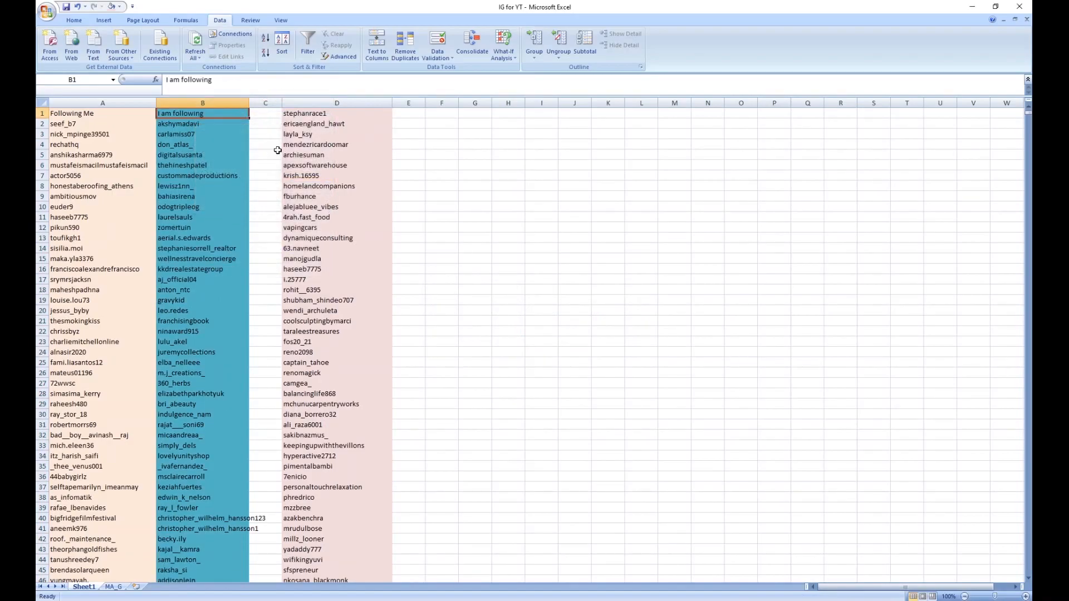
Step: Insert a cell at D1, shifting the usernames down, and enter the header "Both" in it
{"action": "right_click", "coordinate": [298, 115]}
{"action": "left_click", "coordinate": [332, 166]}
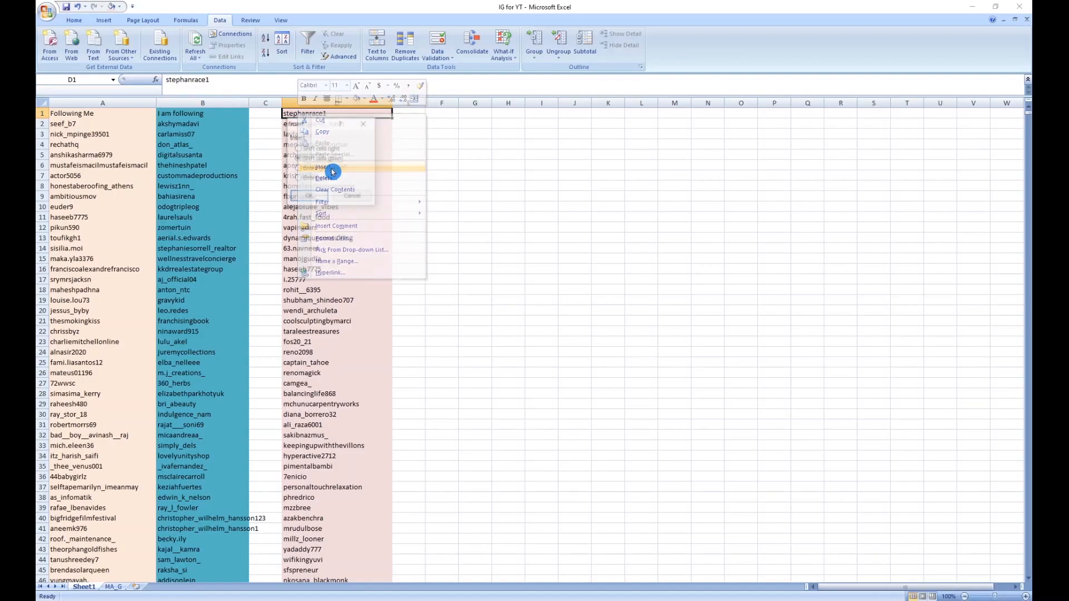
{"action": "left_click", "coordinate": [308, 196]}
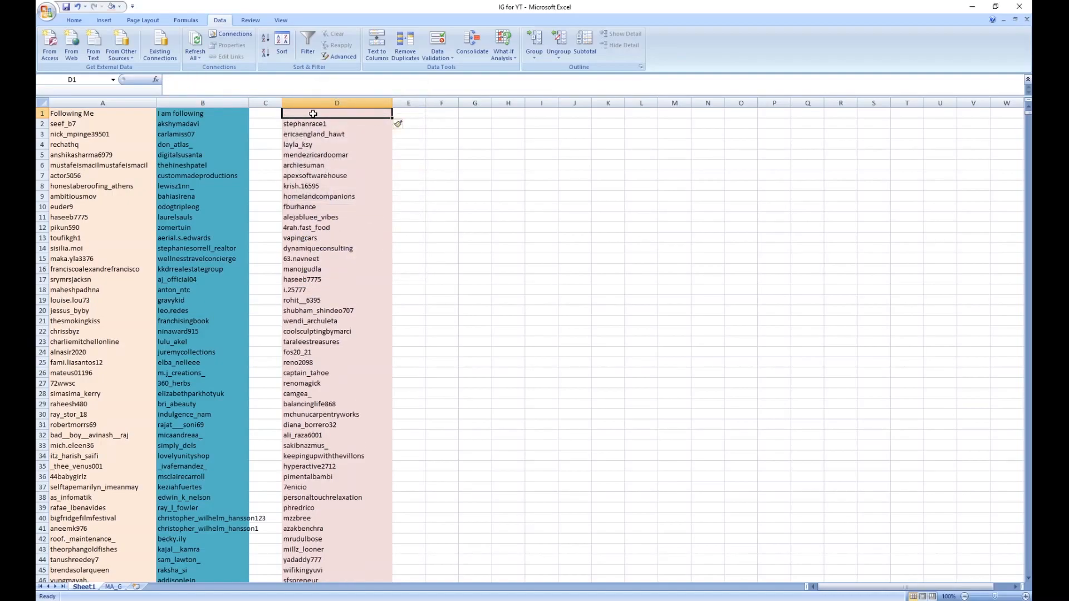
{"action": "type", "text": "Both"}
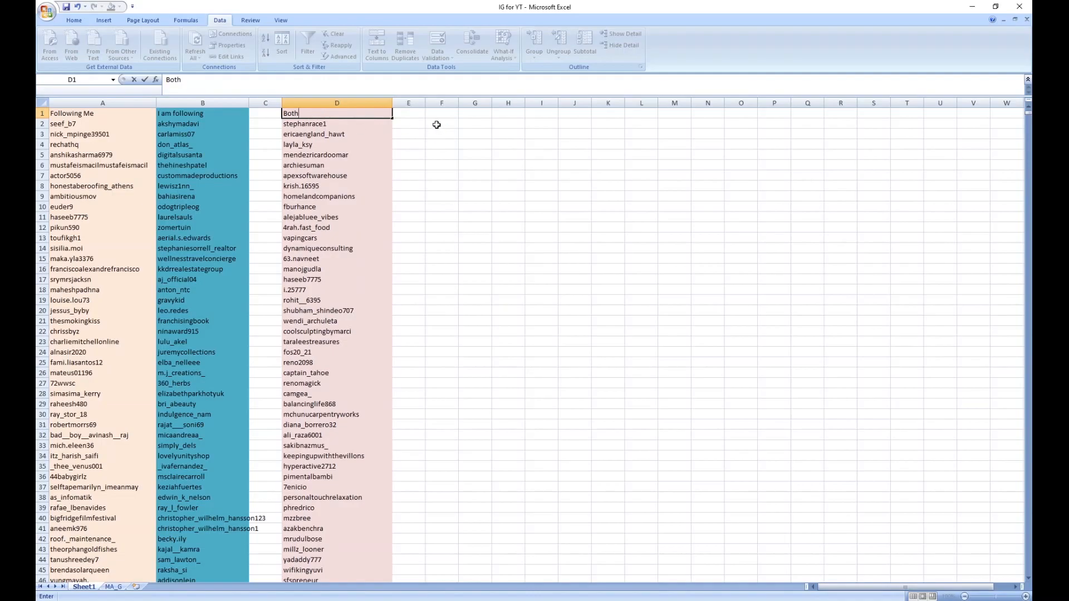
{"action": "left_click", "coordinate": [408, 113]}
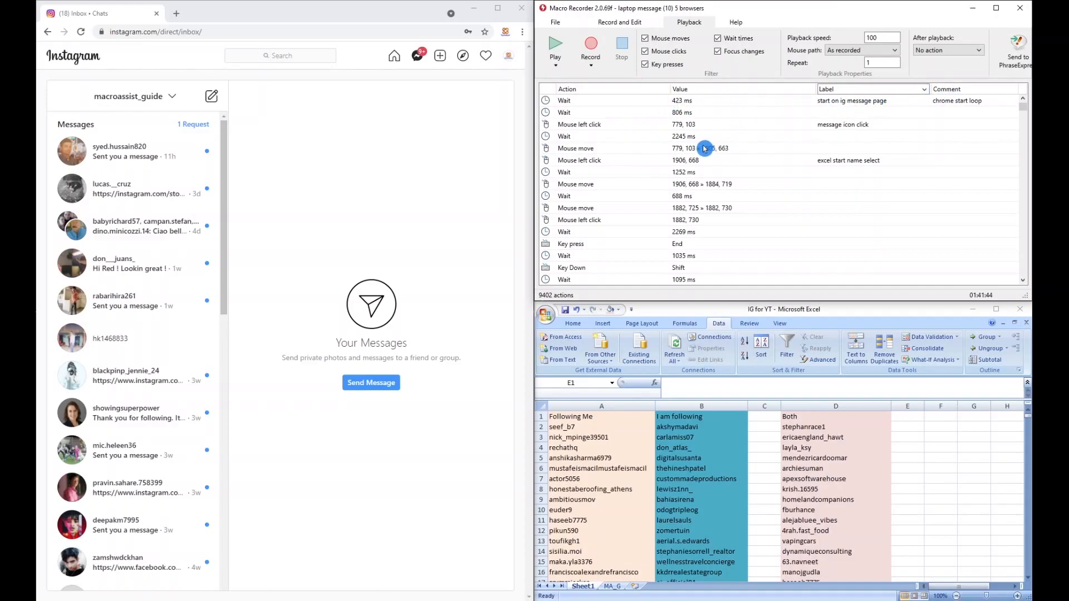
Step: Copy the whole "Both" column D from Sheet1 and paste it at A1 of the MA_G sheet
{"action": "left_click", "coordinate": [892, 317]}
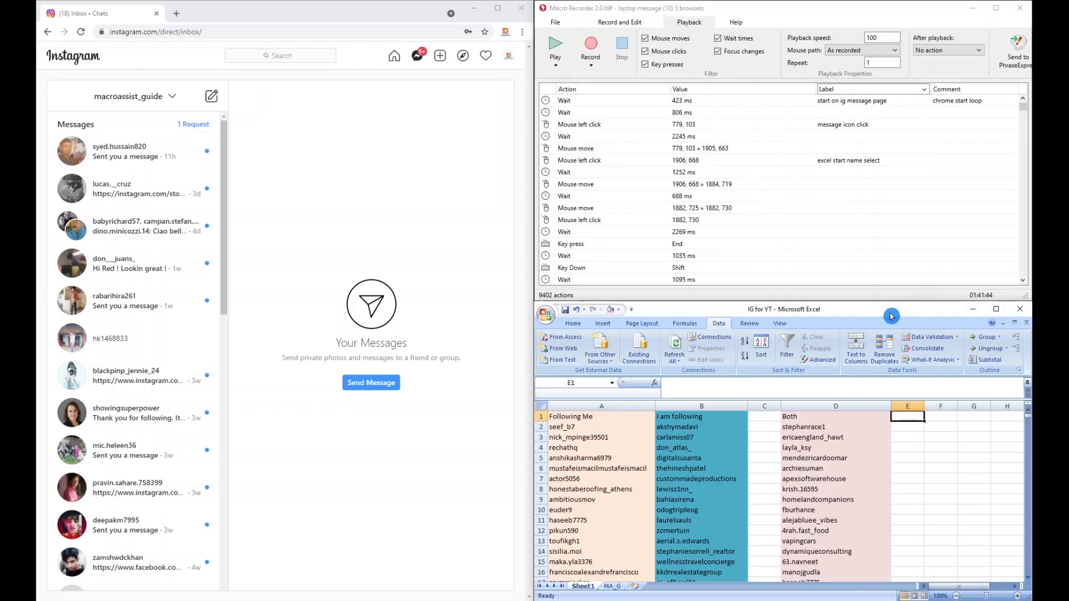
{"action": "left_click", "coordinate": [836, 405]}
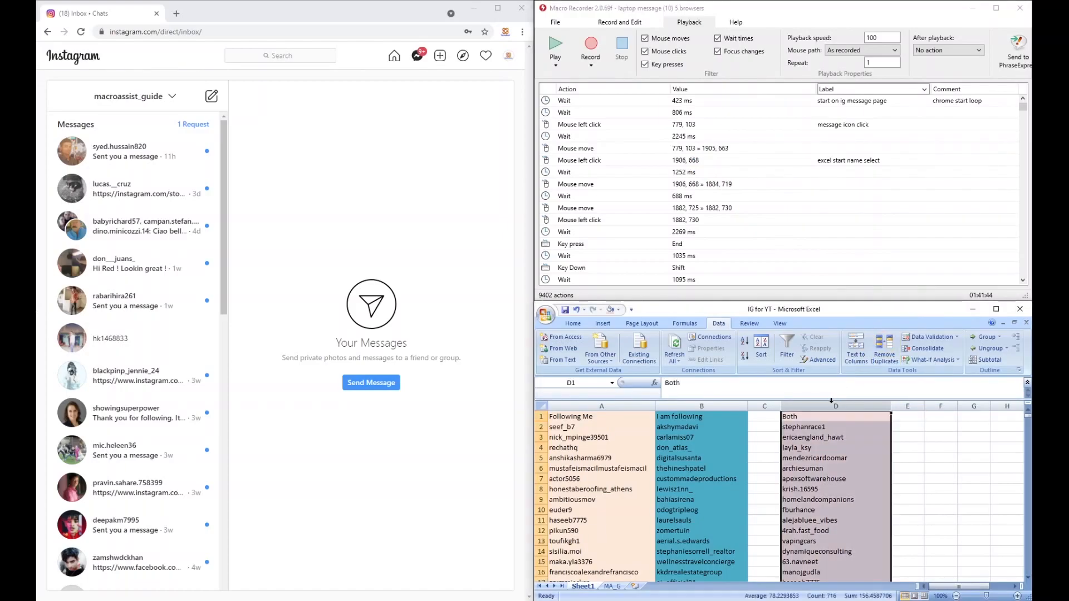
{"action": "key", "text": "ctrl+c"}
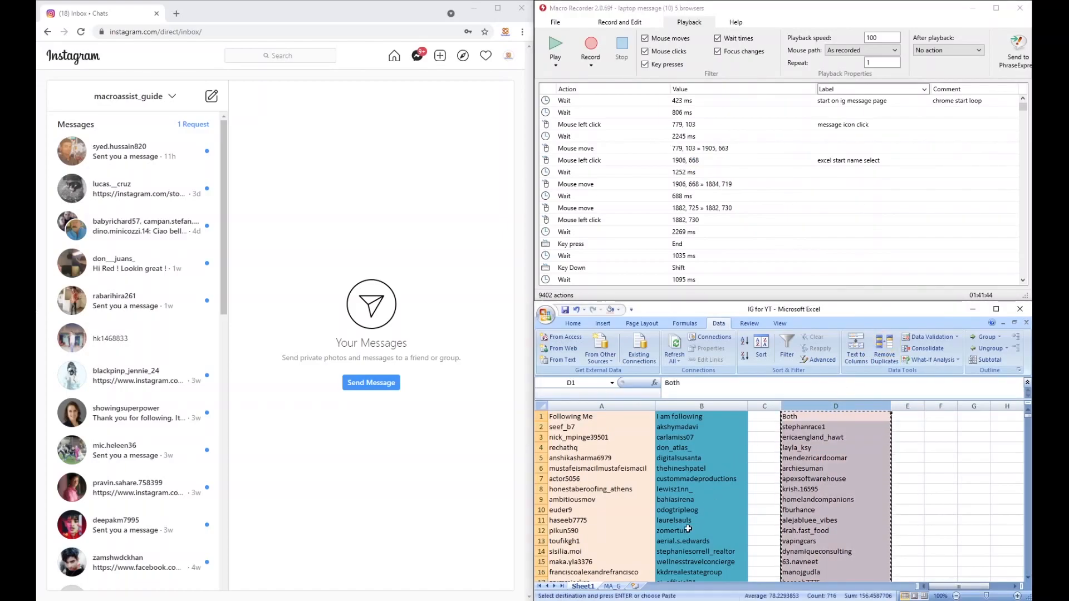
{"action": "left_click", "coordinate": [612, 586]}
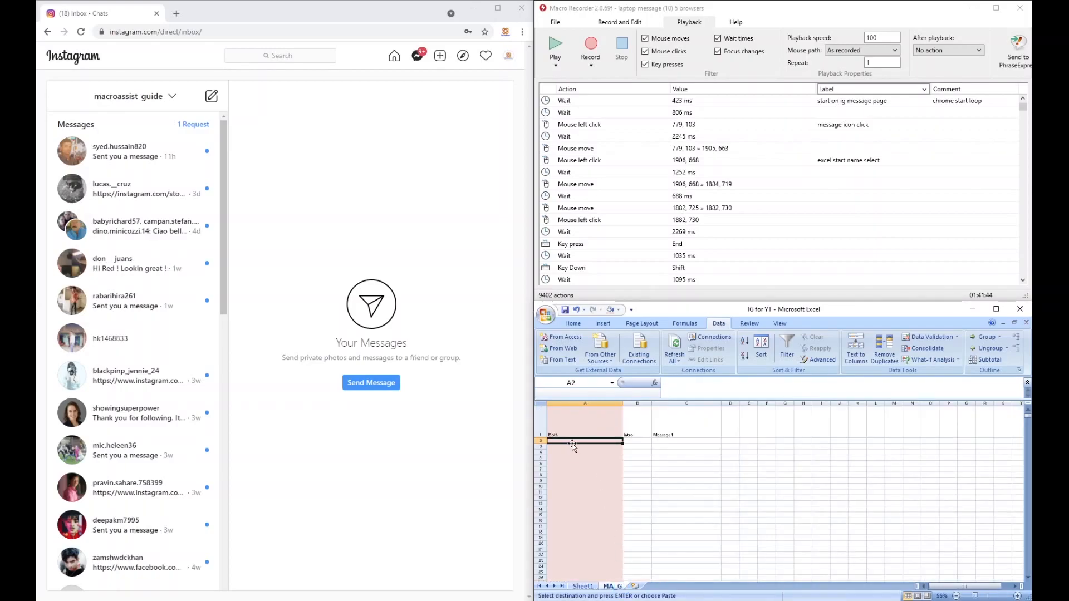
{"action": "left_click", "coordinate": [573, 429]}
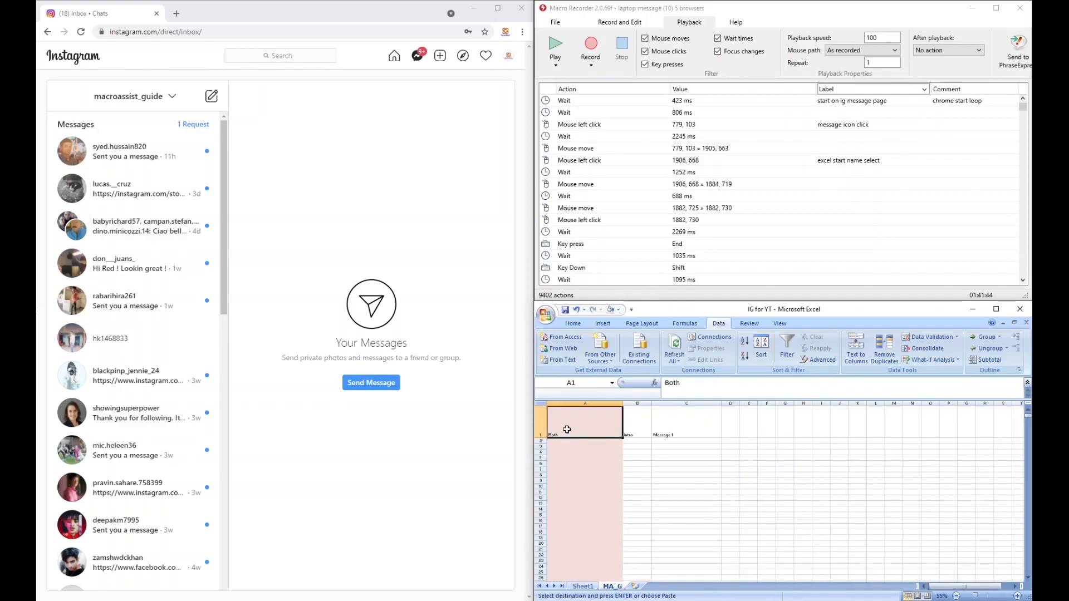
{"action": "key", "text": "ctrl+v"}
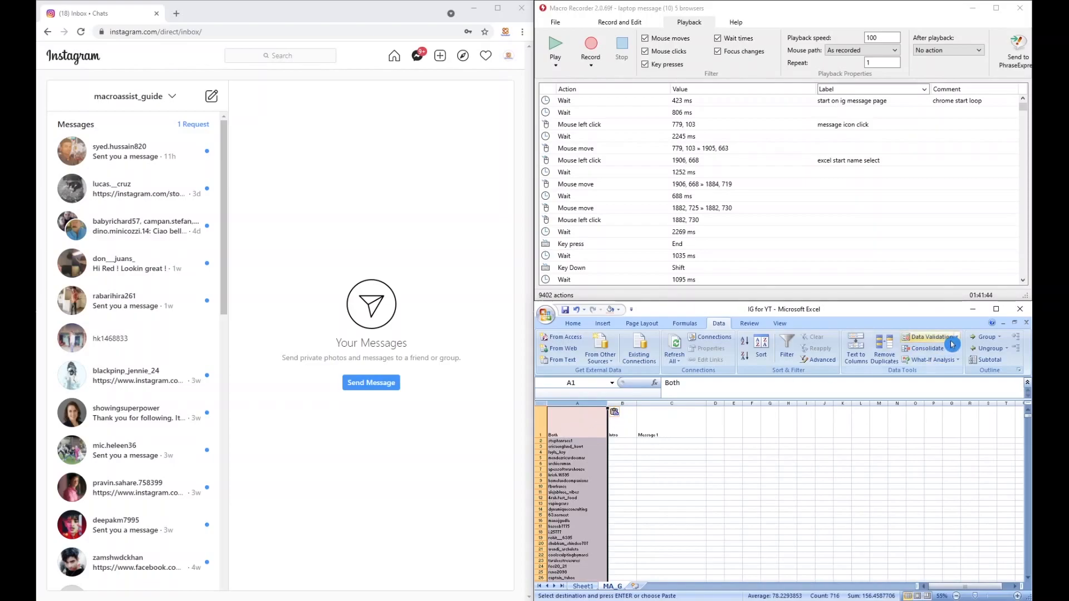
Step: On MA_G, enter the intro "Hi" in B2 and the message "How are you today?" in C2
{"action": "left_click", "coordinate": [996, 309]}
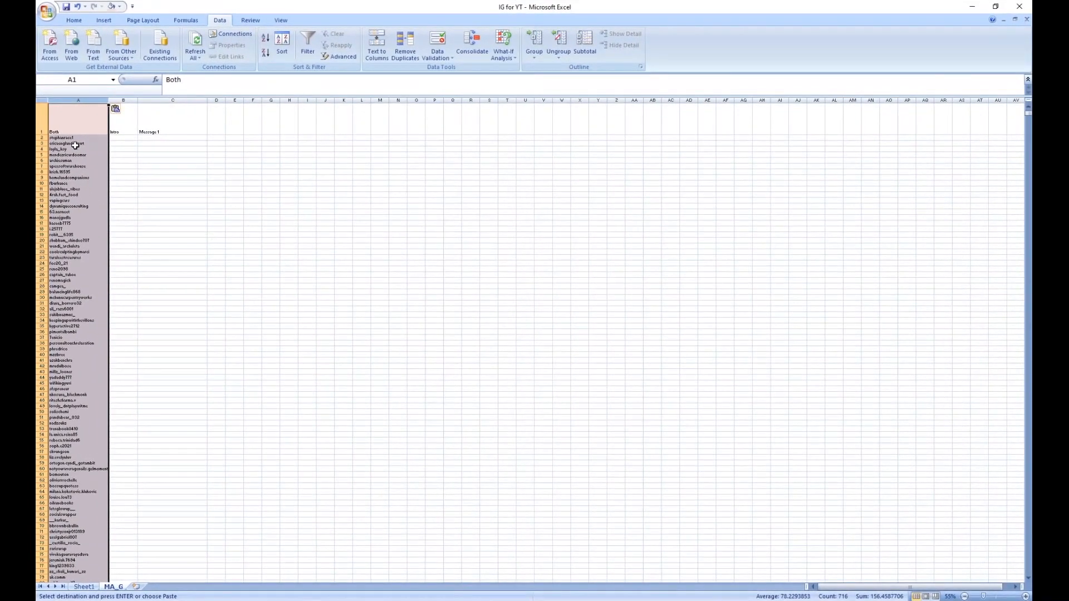
{"action": "scroll", "coordinate": [138, 215], "scroll_direction": "up", "scroll_amount": 5, "text": "ctrl"}
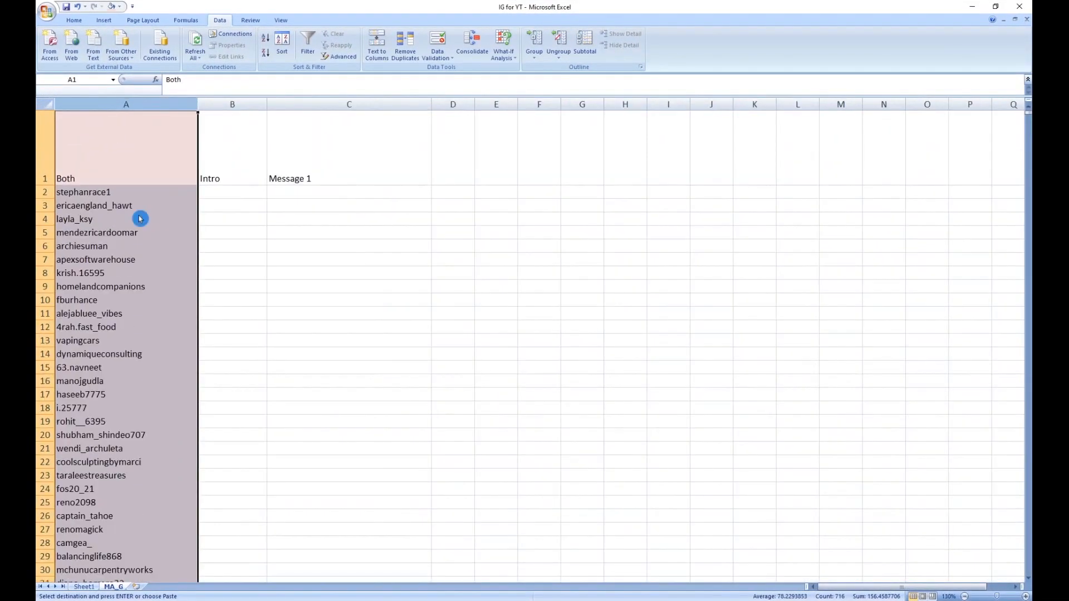
{"action": "left_click", "coordinate": [224, 178]}
{"action": "left_click", "coordinate": [220, 193]}
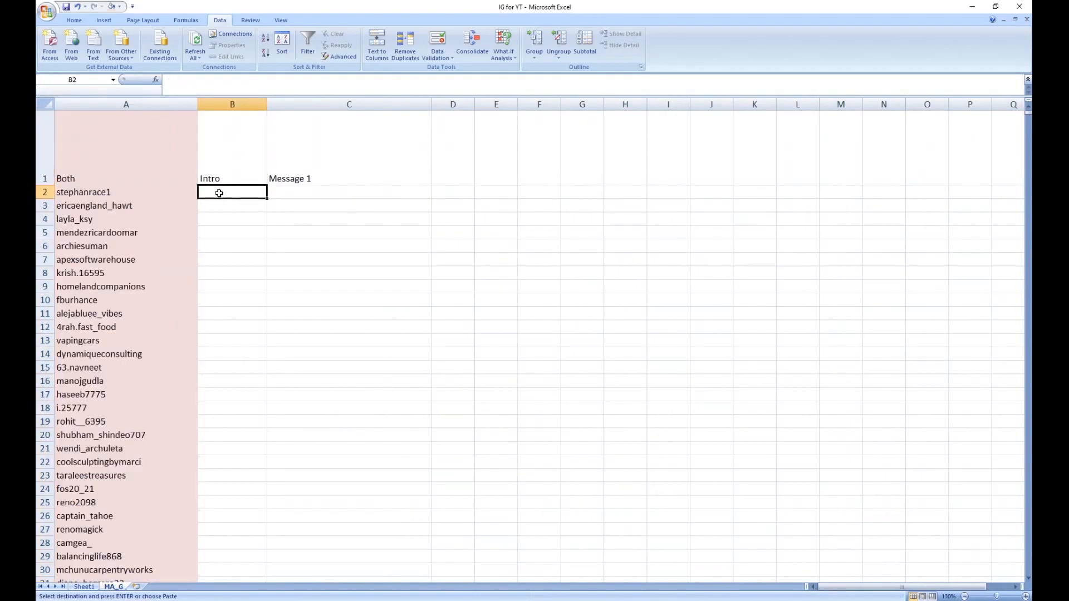
{"action": "type", "text": "Hi"}
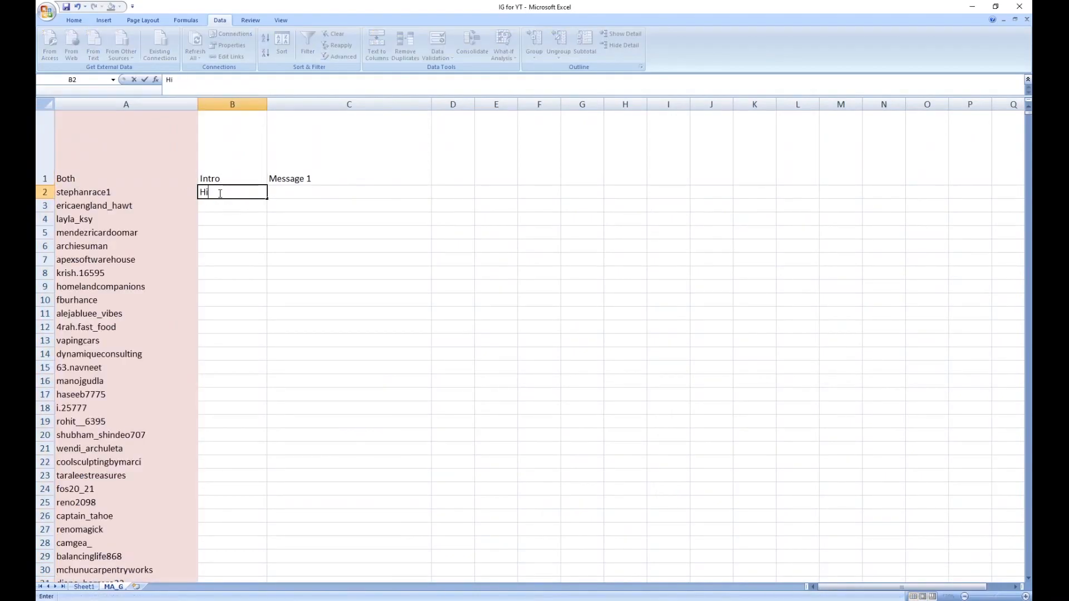
{"action": "key", "text": "Tab"}
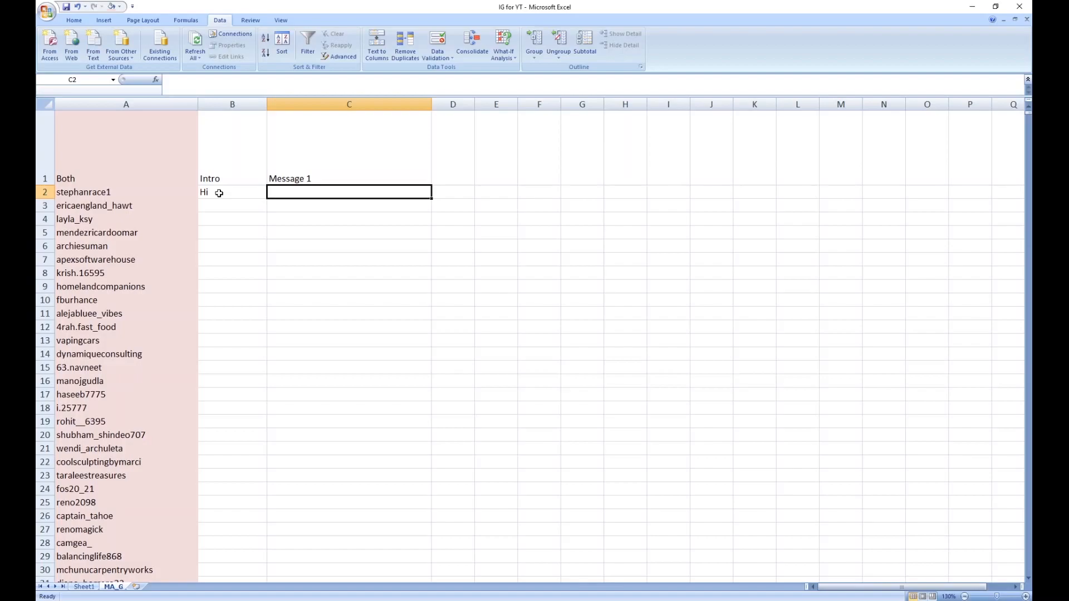
{"action": "type", "text": "Ho"}
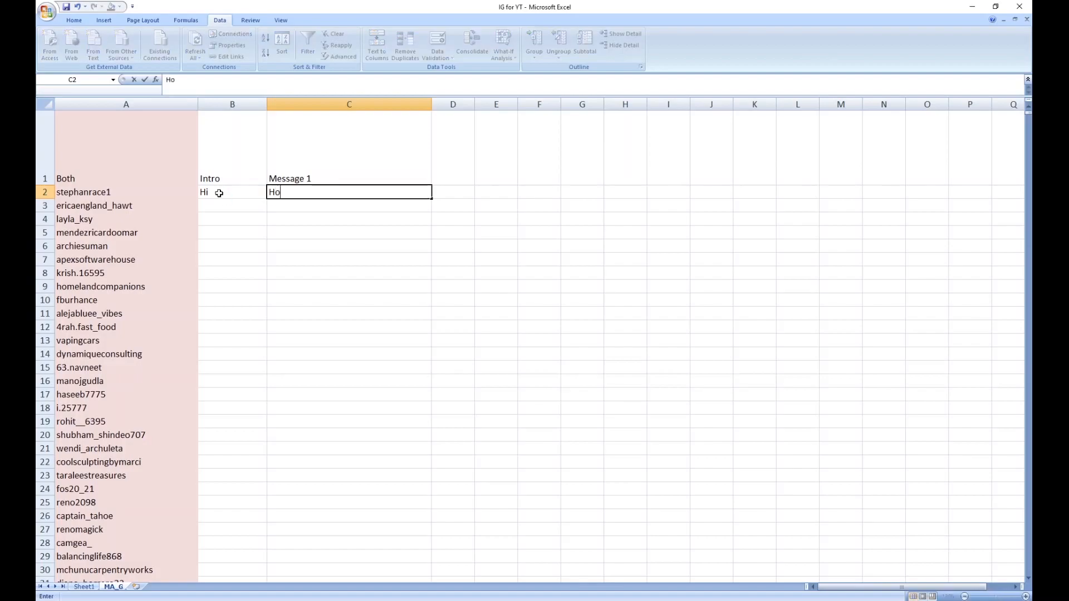
{"action": "type", "text": "w are you toda"}
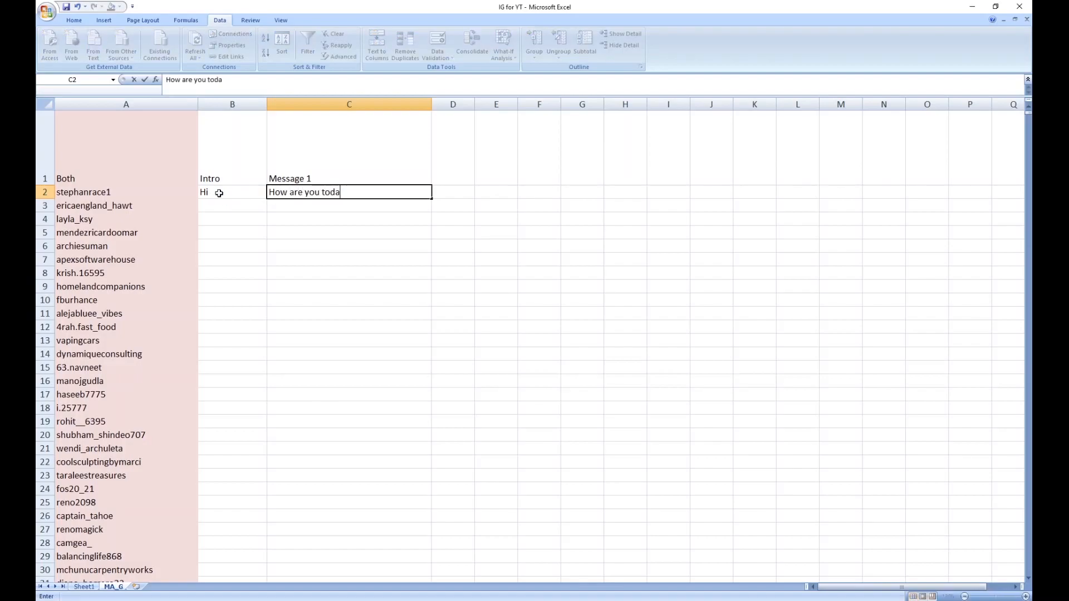
{"action": "type", "text": "y"}
{"action": "key", "text": "ctrl+Return"}
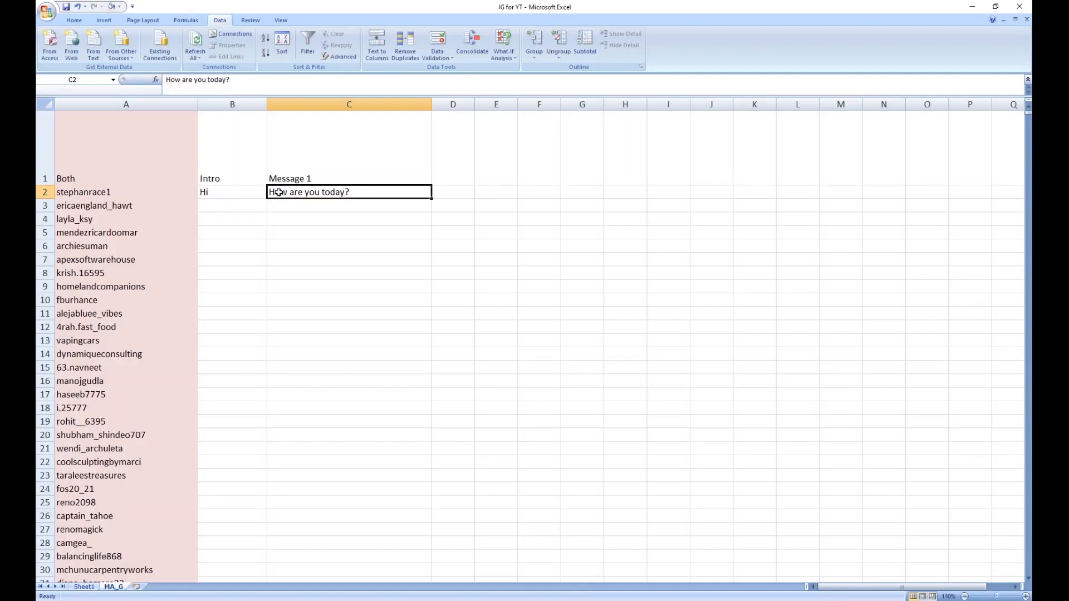
{"action": "left_click", "coordinate": [279, 192]}
Step: Fill the Intro cells B3:B8 with "Hey", "Hey hey", "What's up", "Good day", "Cheers" and "Hi friend"
{"action": "left_click", "coordinate": [222, 208]}
{"action": "type", "text": "Hey"}
{"action": "key", "text": "Return"}
{"action": "type", "text": "Hey hey"}
{"action": "key", "text": "Return"}
{"action": "type", "text": "What's"}
{"action": "left_click", "coordinate": [224, 212]}
{"action": "type", "text": "up"}
{"action": "key", "text": "Return"}
{"action": "type", "text": "Good day"}
{"action": "key", "text": "Return"}
{"action": "type", "text": "Cheers"}
{"action": "key", "text": "Return"}
{"action": "type", "text": "Hi friend"}
{"action": "key", "text": "Return"}
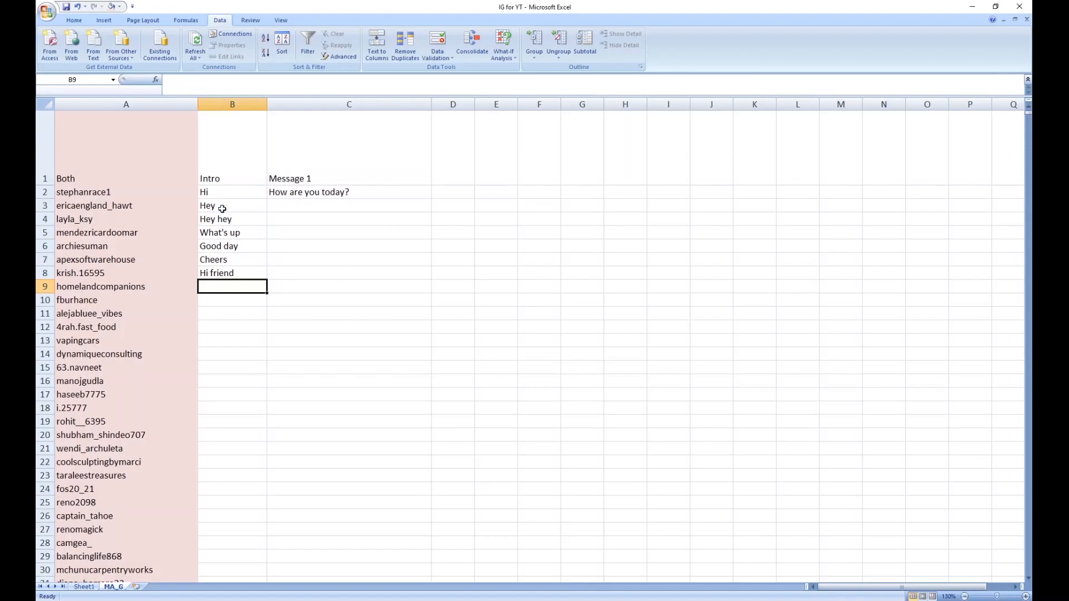
Step: Enter the messages "It's Friday! What's Up???" in C3 and "What's the good news?" in C4
{"action": "left_click", "coordinate": [292, 204]}
{"action": "type", "text": "It's Friday! What's Up???"}
{"action": "key", "text": "Return"}
{"action": "type", "text": "What's the good news?"}
{"action": "key", "text": "Return"}
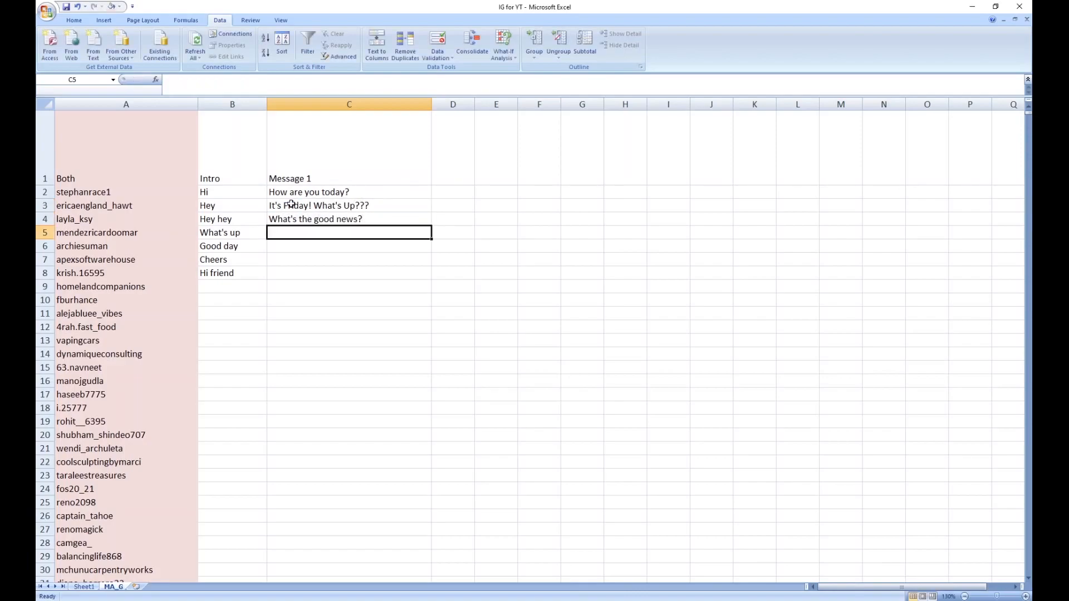
Step: Enter "What are your plans for the holiday?" in C5 and "Did you see the game last night?" in C6
{"action": "type", "text": "What are your plans for "}
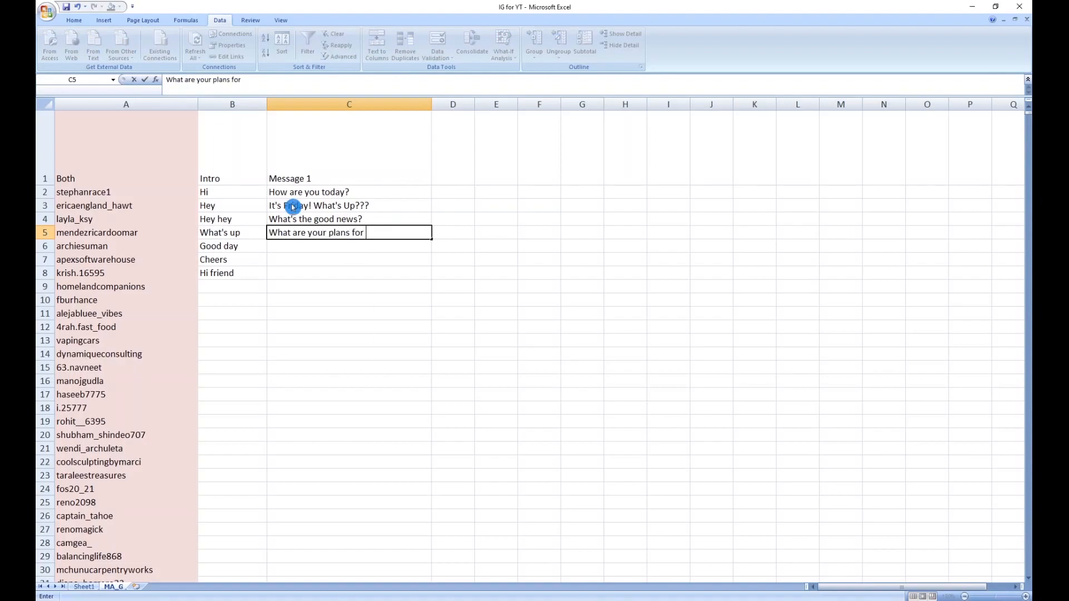
{"action": "type", "text": "the holiday?"}
{"action": "key", "text": "Return"}
{"action": "type", "text": "Did you see th"}
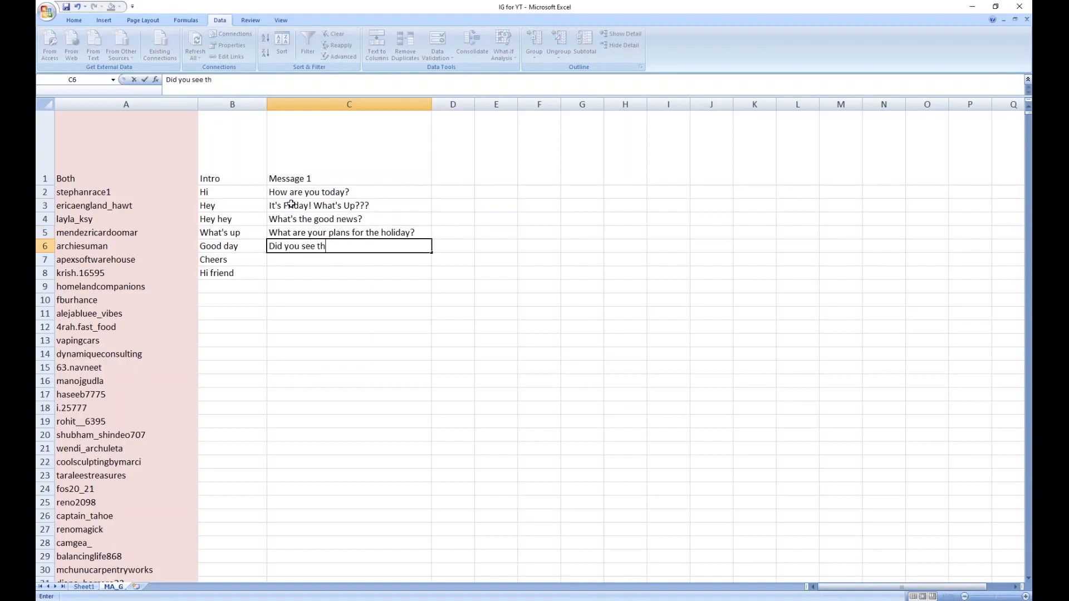
{"action": "type", "text": "e game last night?"}
{"action": "key", "text": "Return"}
Step: Enter "Please check out my new post!" in C7 and "It's great being friends here. Thanks :)" in C8
{"action": "type", "text": "Pl"}
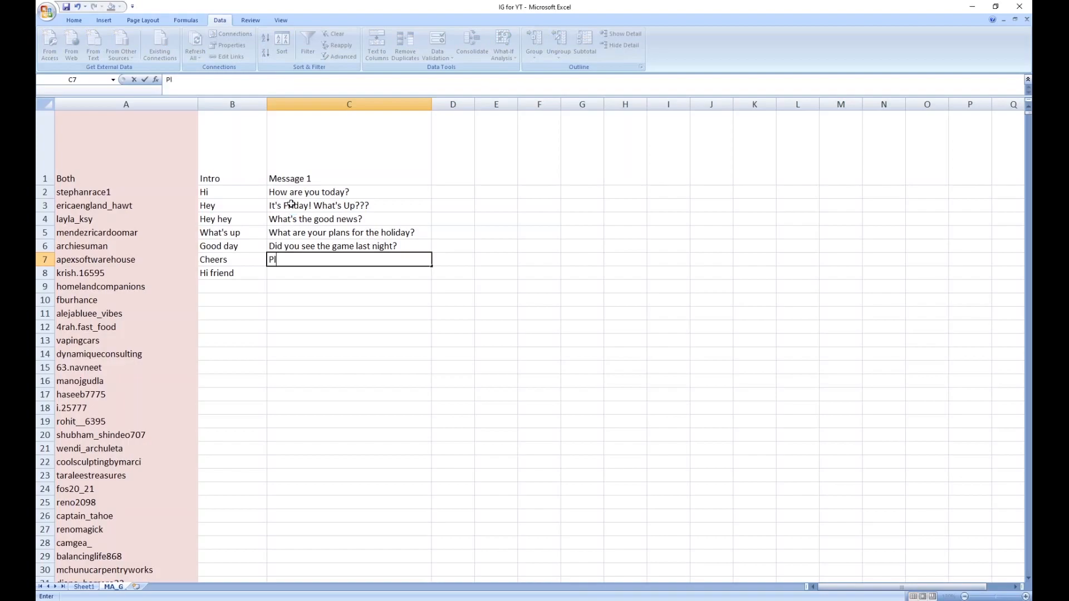
{"action": "type", "text": "ease check out my new post!"}
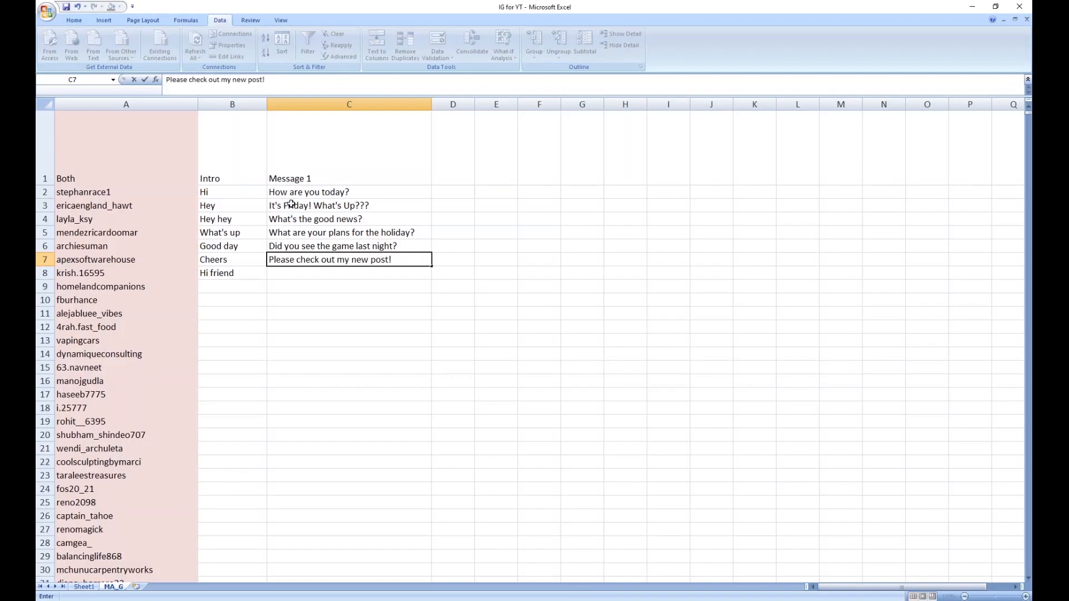
{"action": "key", "text": "Return"}
{"action": "type", "text": "It's great being f"}
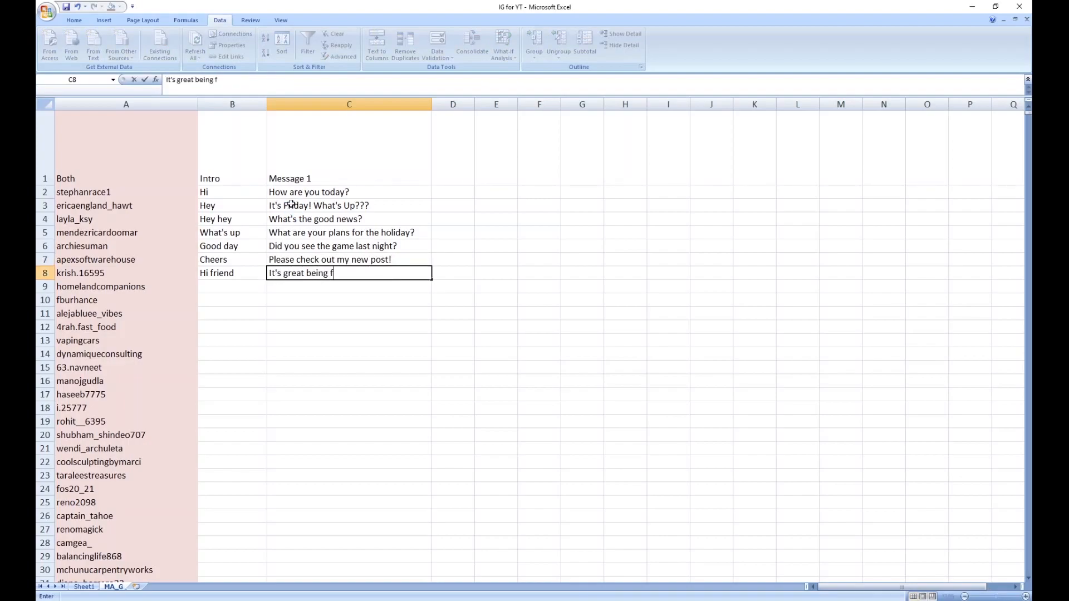
{"action": "type", "text": "riends here. Thanks :)"}
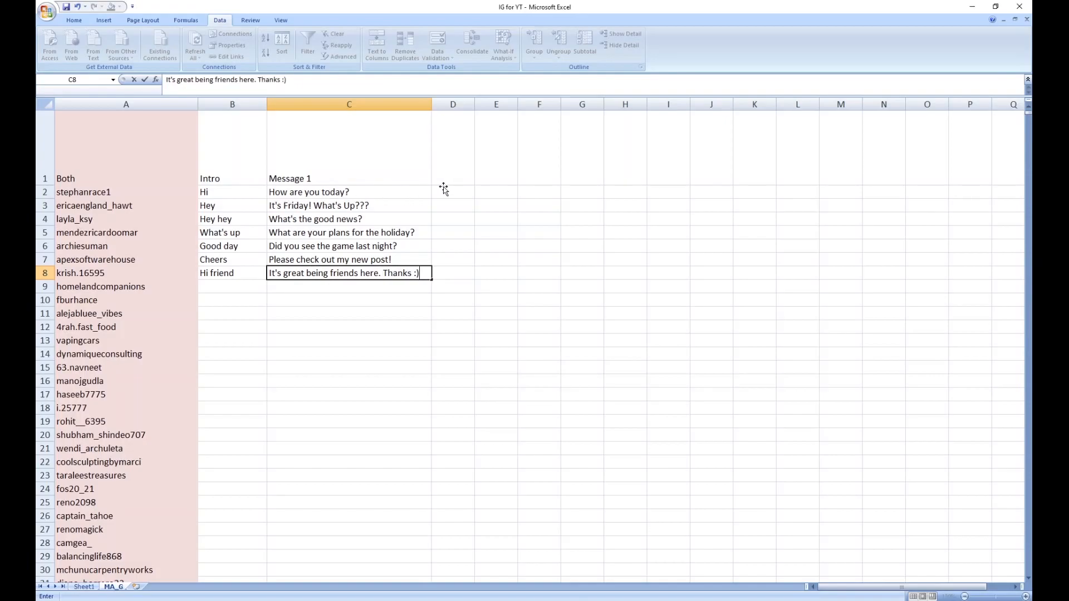
Step: Copy the intro and message block B2:C8 and paste it below at B9, B16 and B23
{"action": "left_click_drag", "start_coordinate": [206, 192], "coordinate": [369, 276]}
{"action": "key", "text": "ctrl+c"}
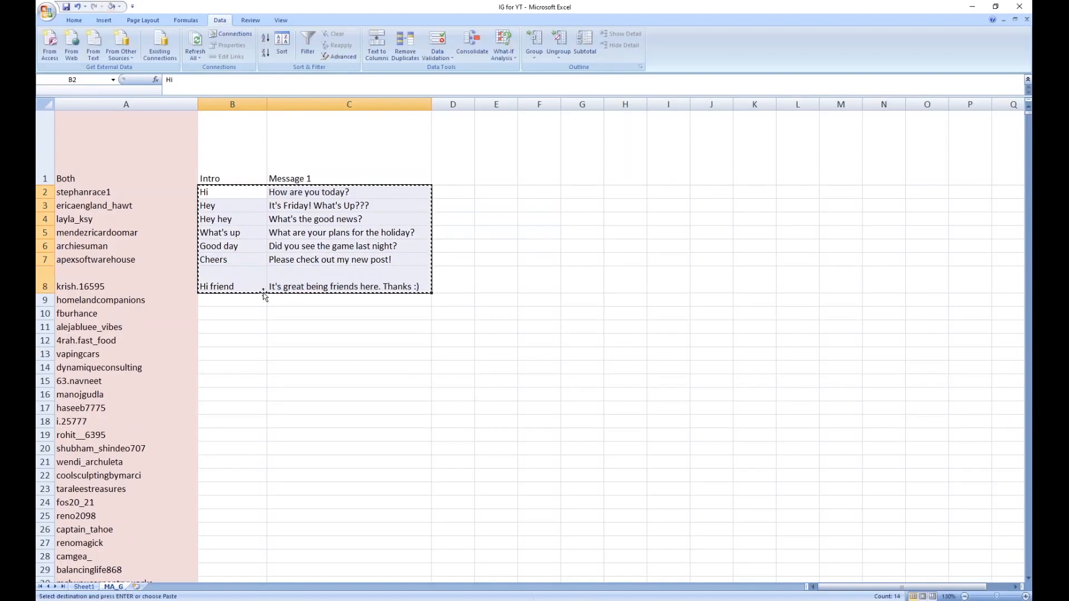
{"action": "left_click", "coordinate": [241, 299]}
{"action": "key", "text": "ctrl+v"}
{"action": "left_click", "coordinate": [239, 407]}
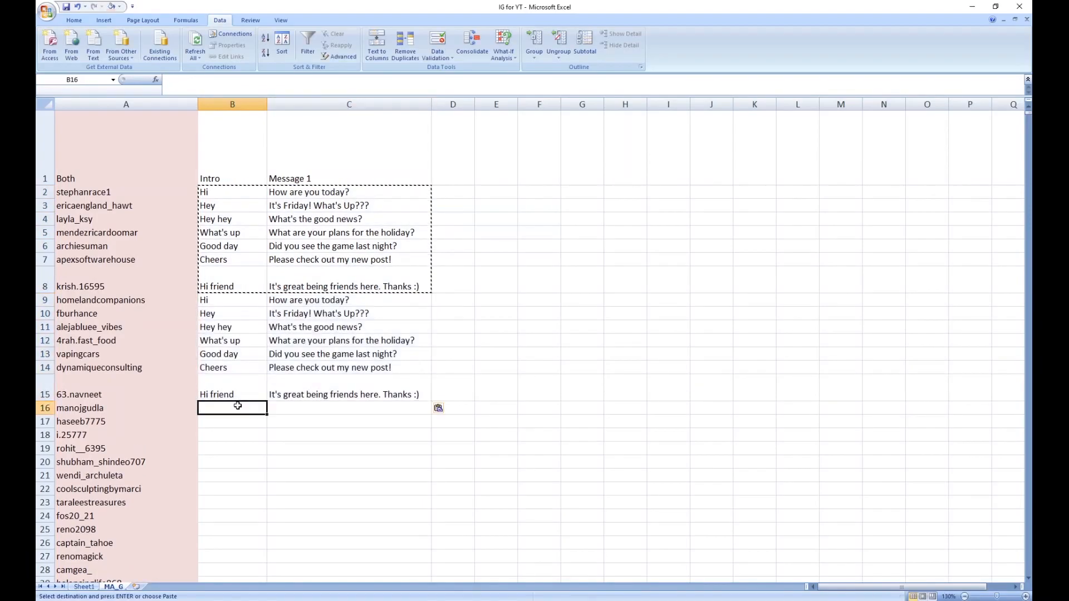
{"action": "key", "text": "ctrl+v"}
{"action": "left_click", "coordinate": [234, 515]}
{"action": "key", "text": "ctrl+v"}
Step: Paste the copied intro and message block at B30, B37 and B44
{"action": "scroll", "coordinate": [244, 496], "scroll_direction": "down", "scroll_amount": 5}
{"action": "left_click", "coordinate": [229, 333]}
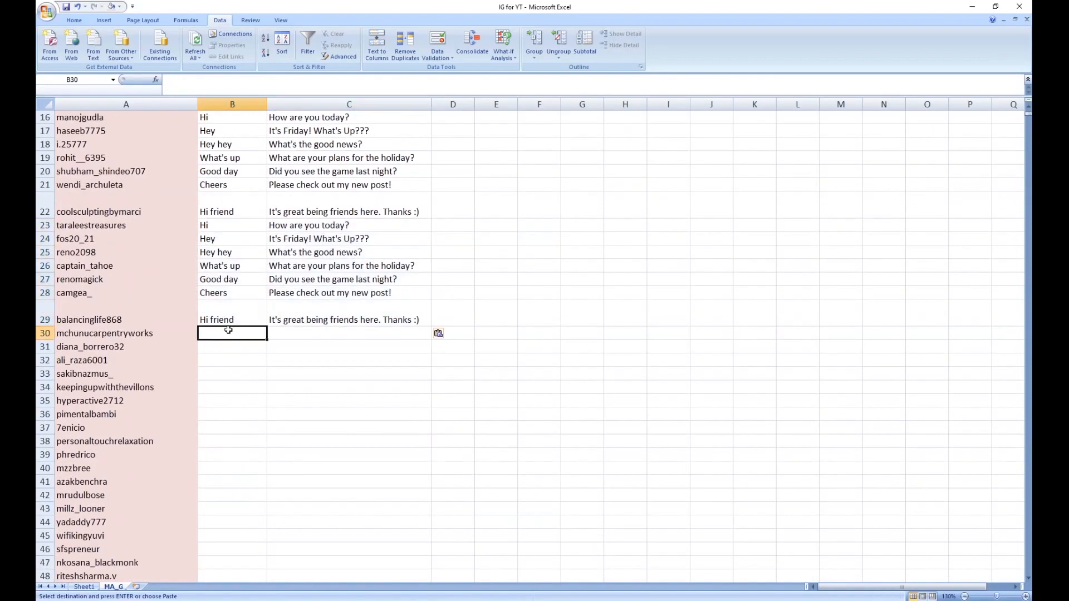
{"action": "key", "text": "ctrl+v"}
{"action": "scroll", "coordinate": [231, 360], "scroll_direction": "down", "scroll_amount": 2}
{"action": "left_click", "coordinate": [230, 359]}
{"action": "key", "text": "ctrl+v"}
{"action": "scroll", "coordinate": [232, 379], "scroll_direction": "down", "scroll_amount": 2}
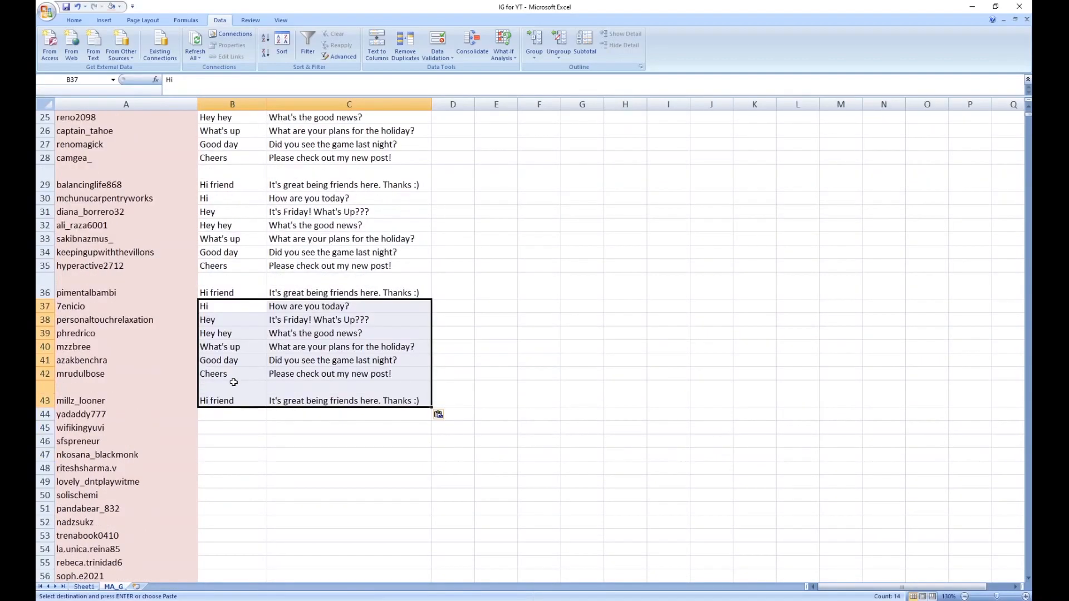
{"action": "left_click", "coordinate": [230, 372]}
{"action": "key", "text": "ctrl+v"}
Step: Continue pasting the seven-row intro and message block at B51, B58, B65 and B72
{"action": "scroll", "coordinate": [233, 399], "scroll_direction": "down", "scroll_amount": 1}
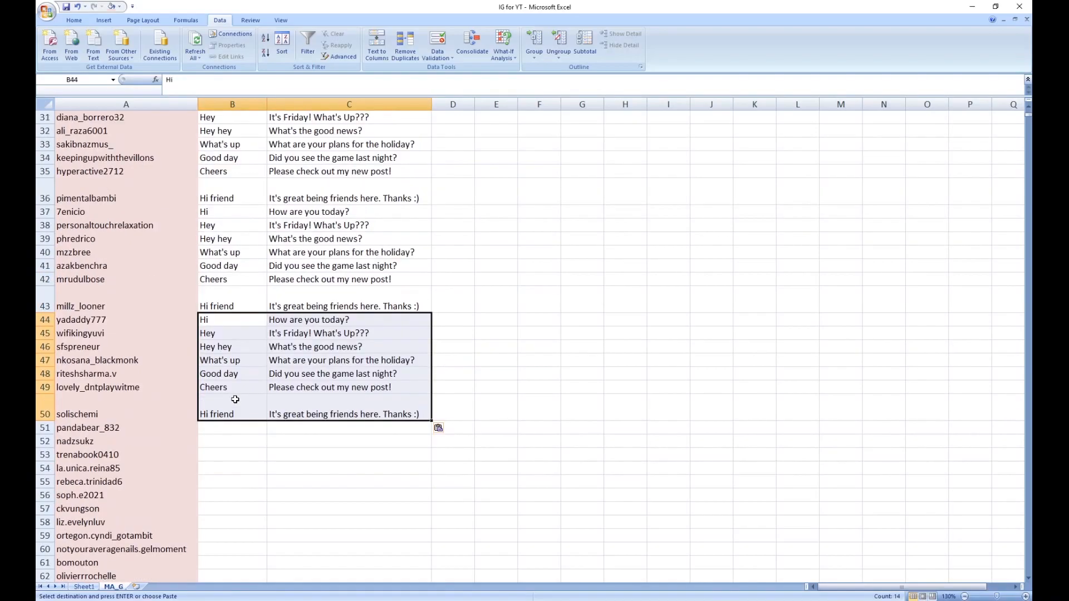
{"action": "left_click", "coordinate": [230, 429]}
{"action": "key", "text": "ctrl+v"}
{"action": "scroll", "coordinate": [230, 418], "scroll_direction": "down", "scroll_amount": 3}
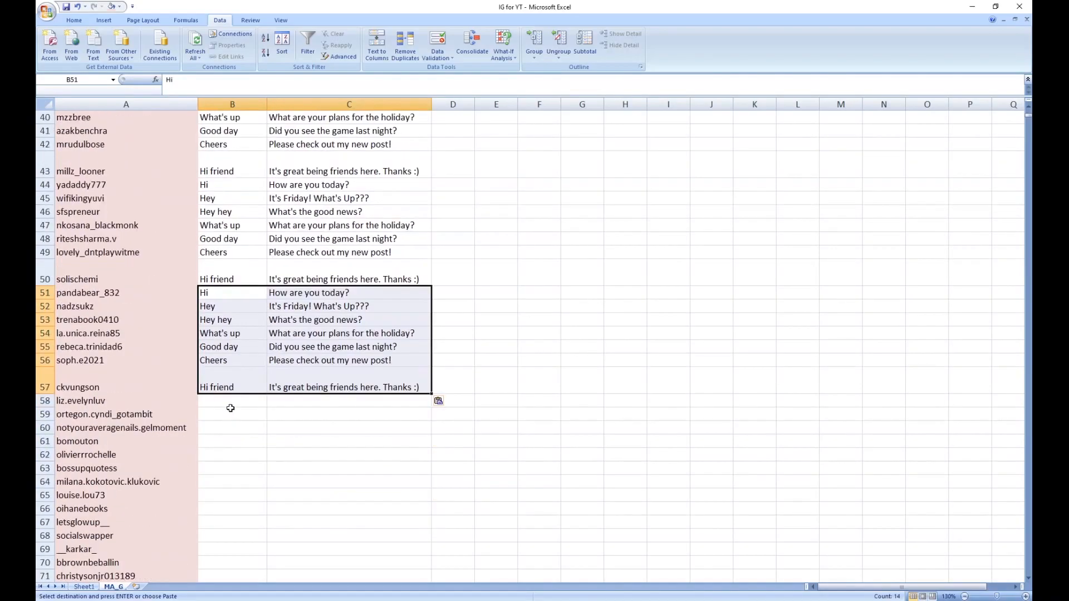
{"action": "left_click", "coordinate": [230, 405]}
{"action": "key", "text": "ctrl+v"}
{"action": "scroll", "coordinate": [231, 405], "scroll_direction": "down", "scroll_amount": 2}
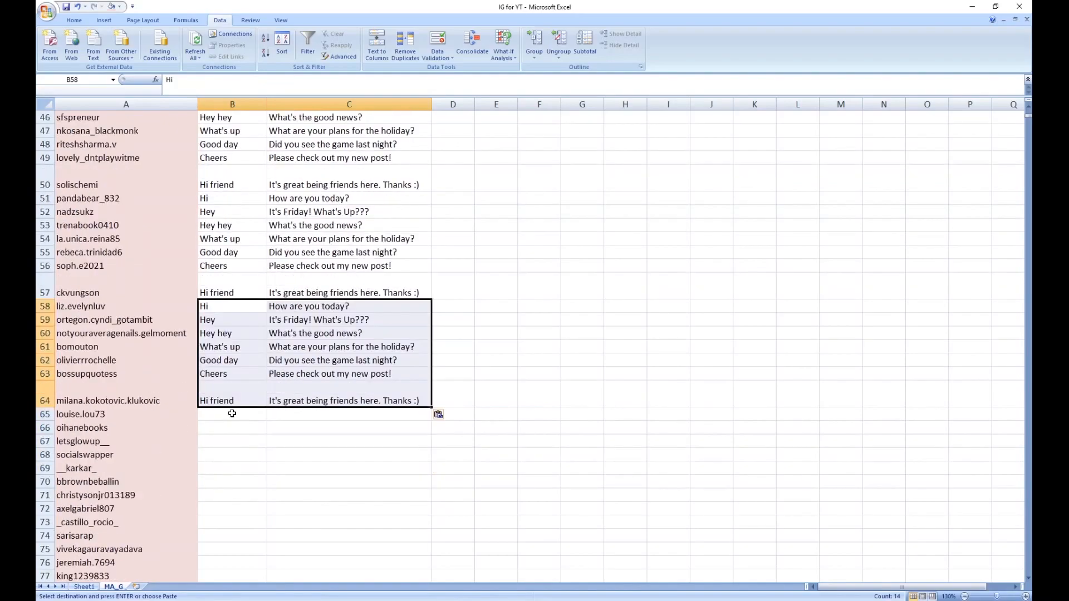
{"action": "left_click", "coordinate": [232, 413]}
{"action": "key", "text": "ctrl+v"}
{"action": "scroll", "coordinate": [231, 414], "scroll_direction": "down", "scroll_amount": 2}
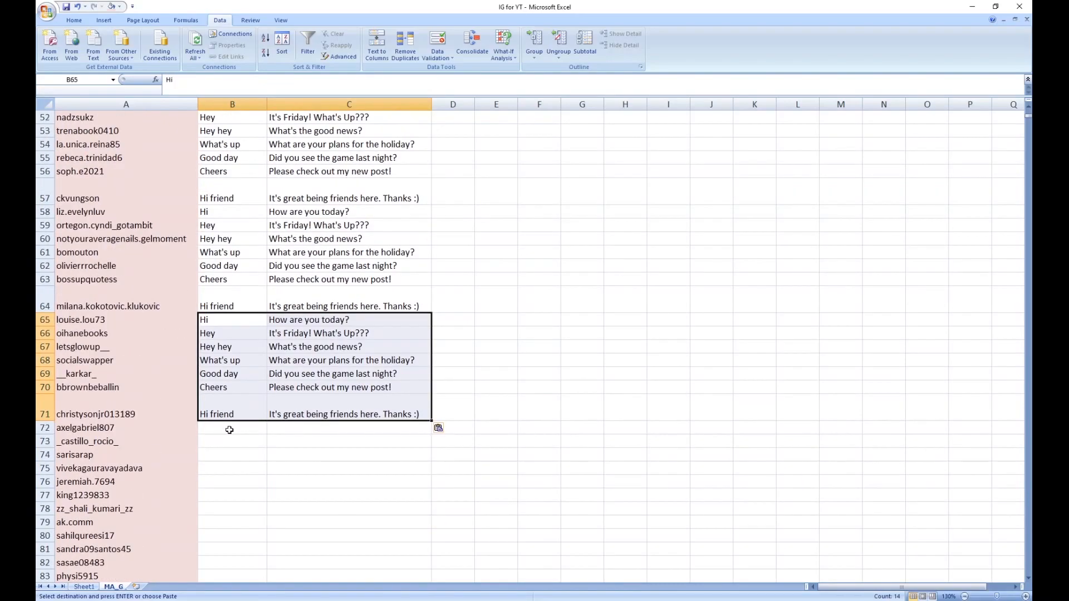
{"action": "left_click", "coordinate": [229, 428]}
{"action": "key", "text": "ctrl+v"}
Step: Copy the filled intro and message range B2:C92 and paste it at B93, extending the entries to row 183
{"action": "scroll", "coordinate": [228, 424], "scroll_direction": "down", "scroll_amount": 2}
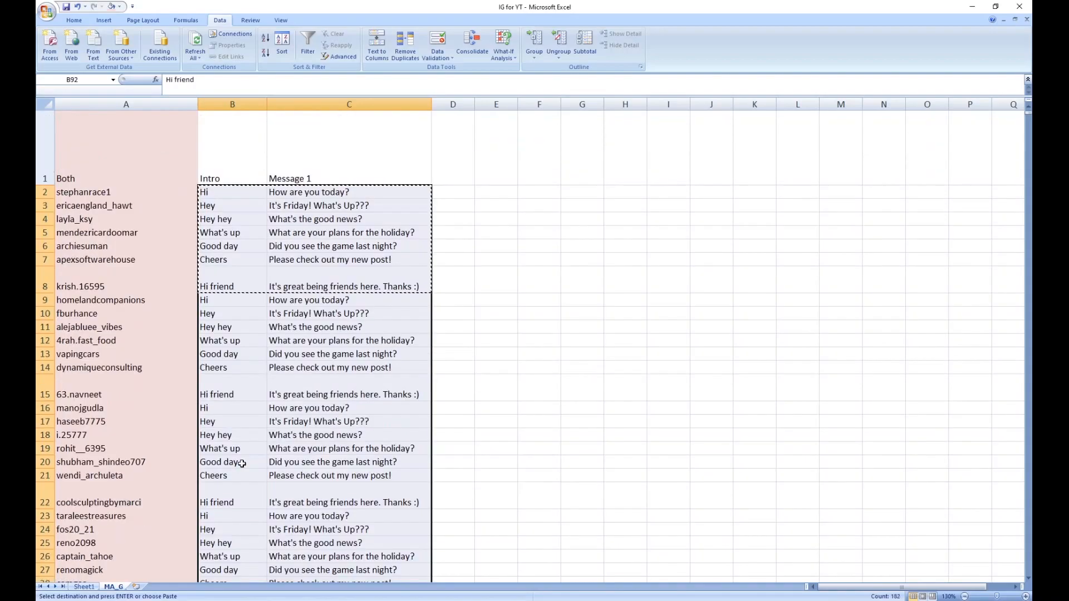
{"action": "key", "text": "ctrl+c"}
{"action": "key", "text": "Down"}
{"action": "key", "text": "ctrl+v"}
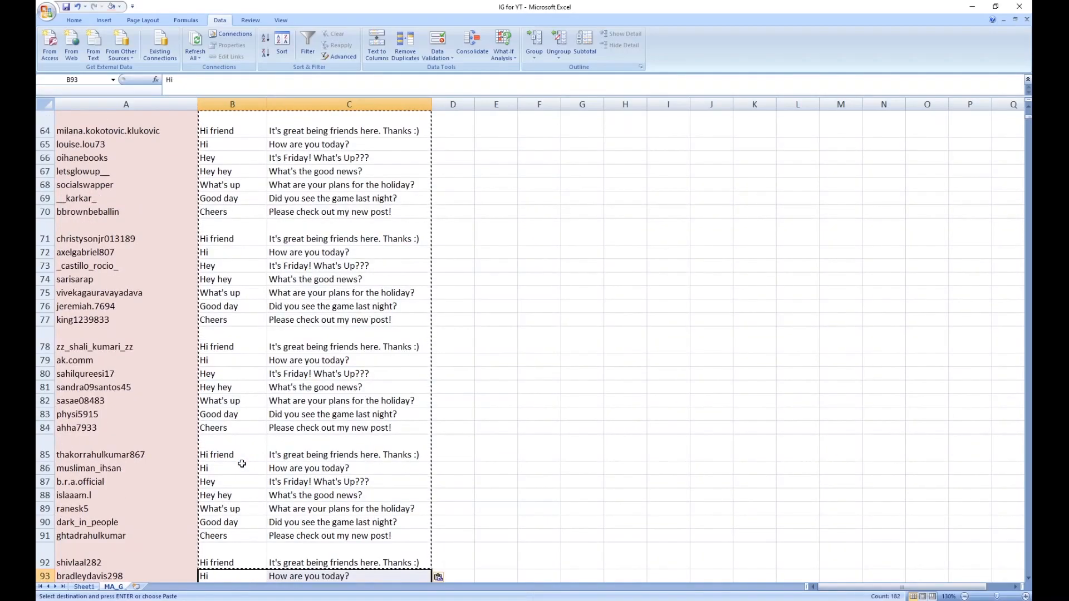
{"action": "scroll", "coordinate": [242, 464], "scroll_direction": "up", "scroll_amount": 20}
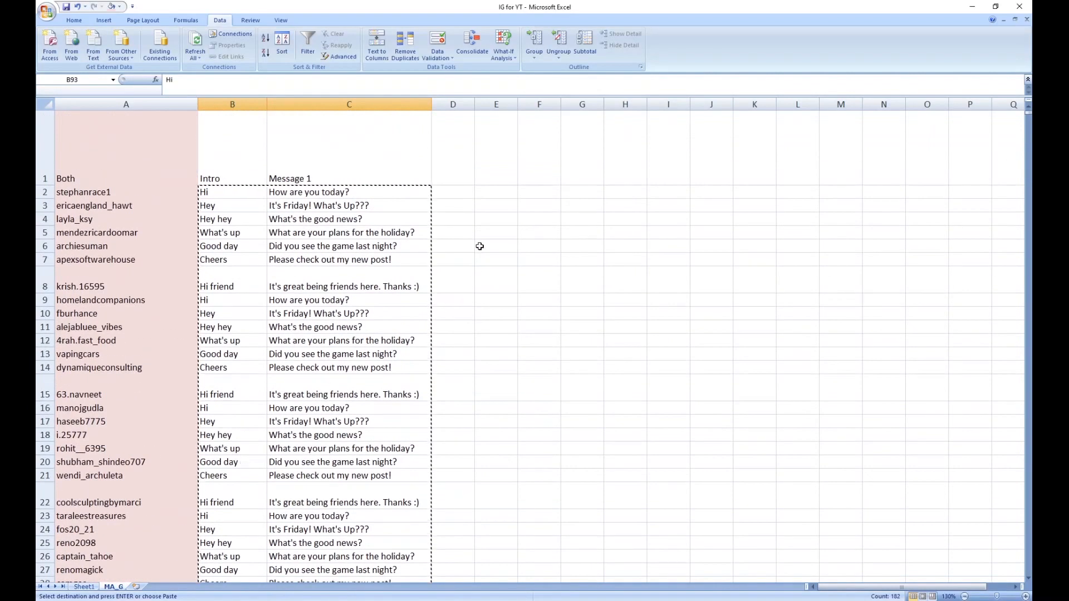
{"action": "left_click", "coordinate": [445, 193]}
{"action": "type", "text": "rand"}
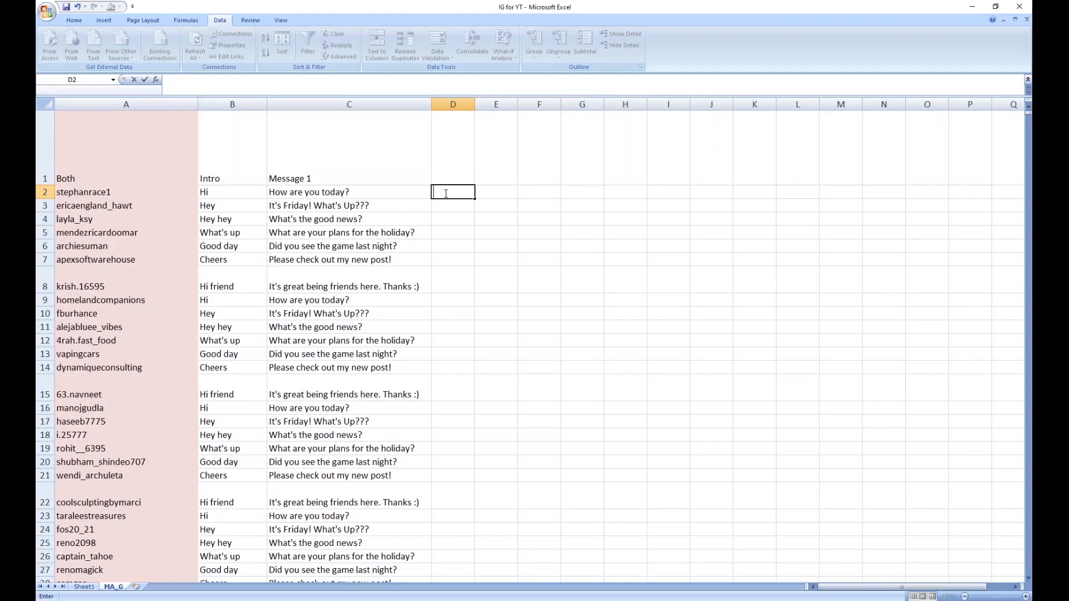
{"action": "key", "text": "Tab"}
{"action": "left_click", "coordinate": [448, 193]}
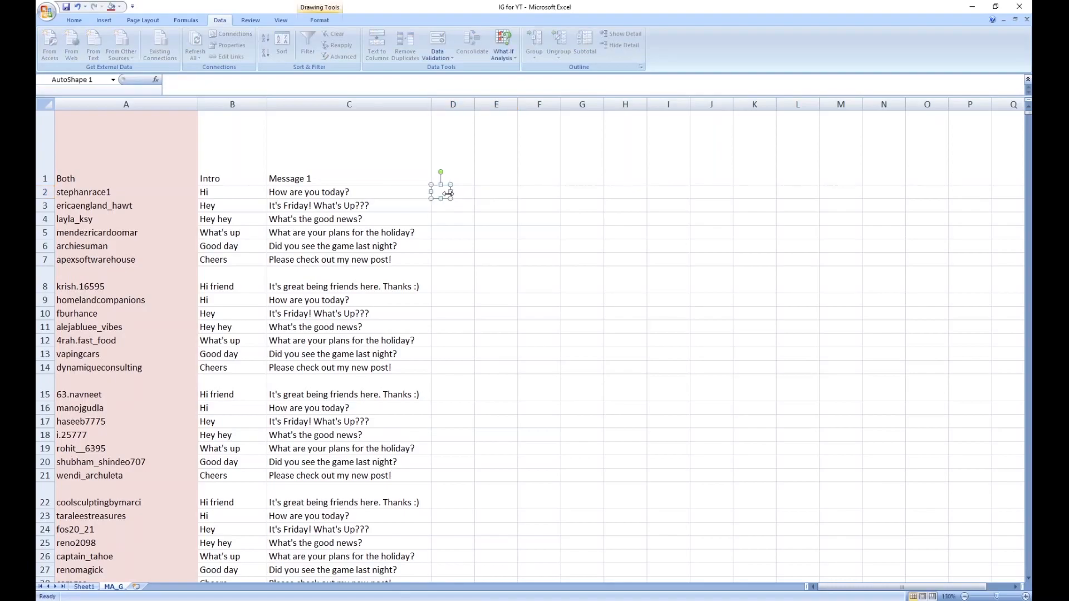
{"action": "left_click", "coordinate": [489, 194]}
{"action": "left_click", "coordinate": [448, 195]}
{"action": "double_click", "coordinate": [460, 193]}
{"action": "key", "text": "Escape"}
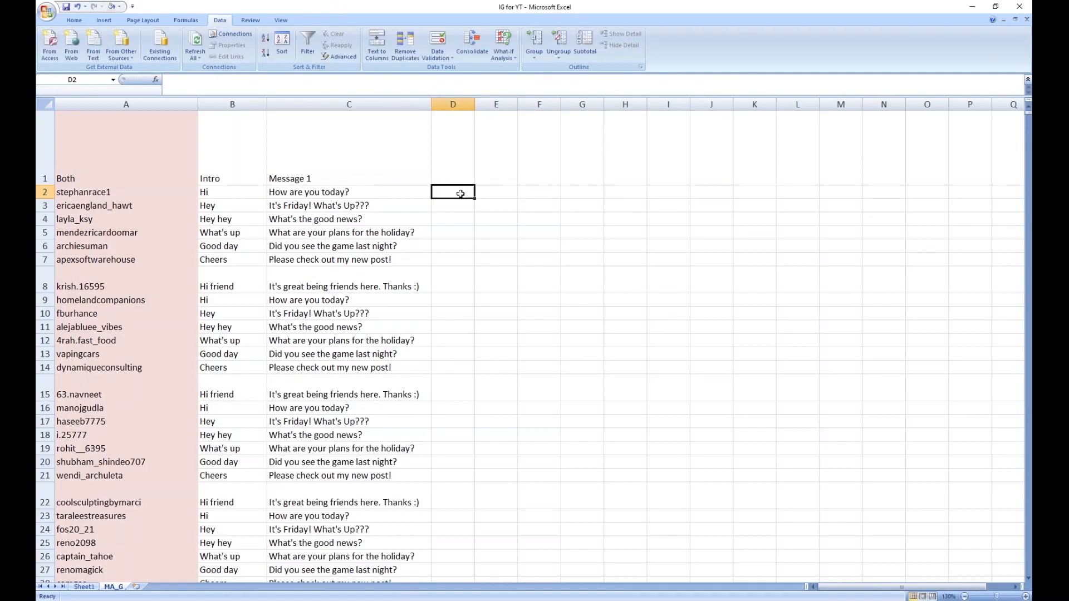
Step: Enter =rand() in D2 and fill the formula down column D to row 183
{"action": "type", "text": "=rand"}
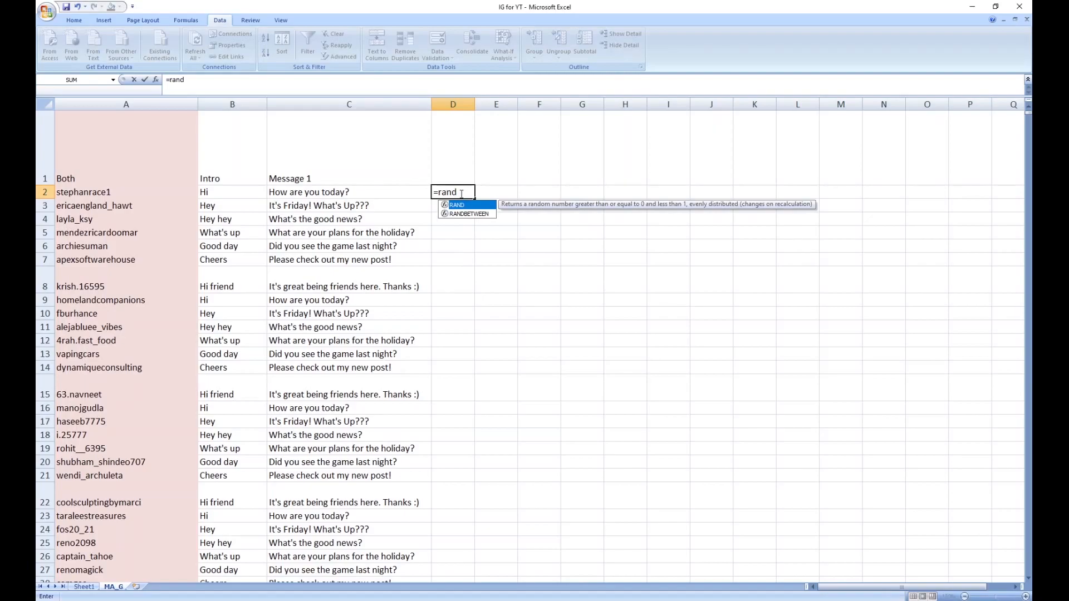
{"action": "type", "text": "("}
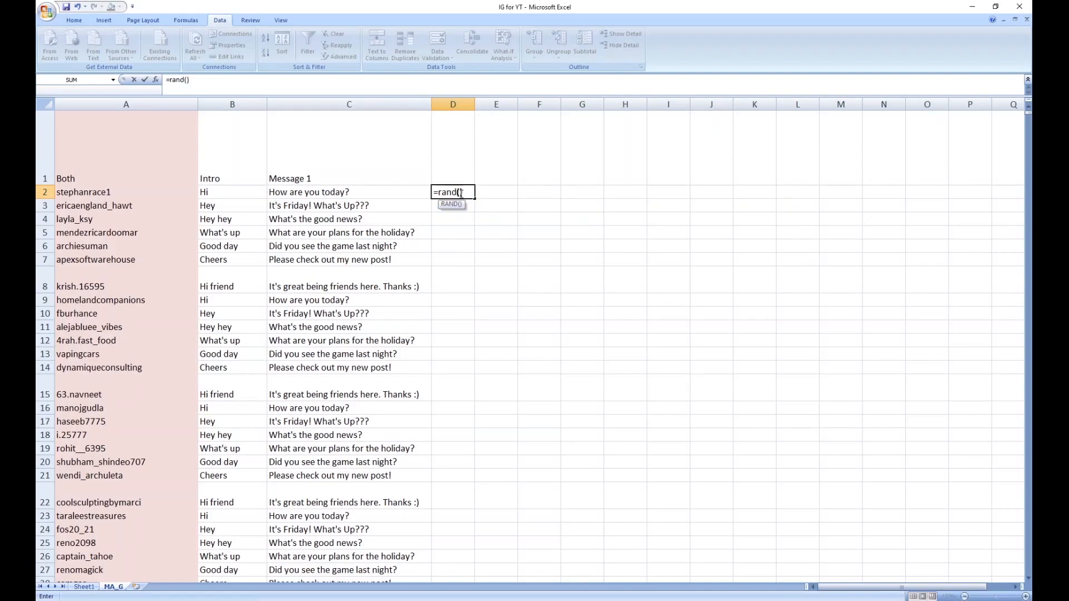
{"action": "type", "text": ")"}
{"action": "key", "text": "Return"}
{"action": "left_click", "coordinate": [460, 194]}
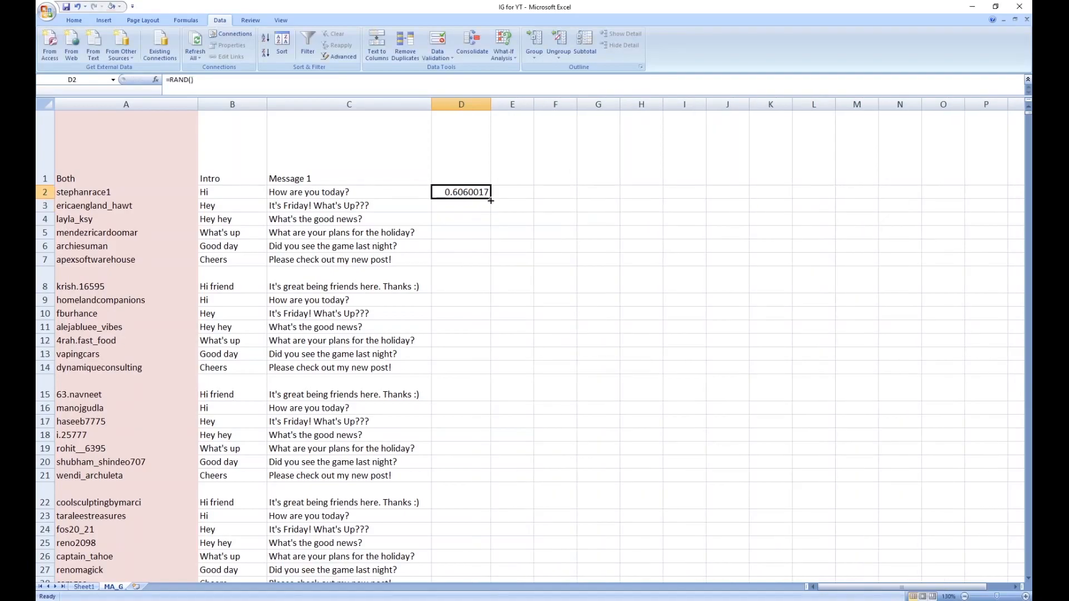
{"action": "left_click_drag", "start_coordinate": [490, 199], "coordinate": [490, 401]}
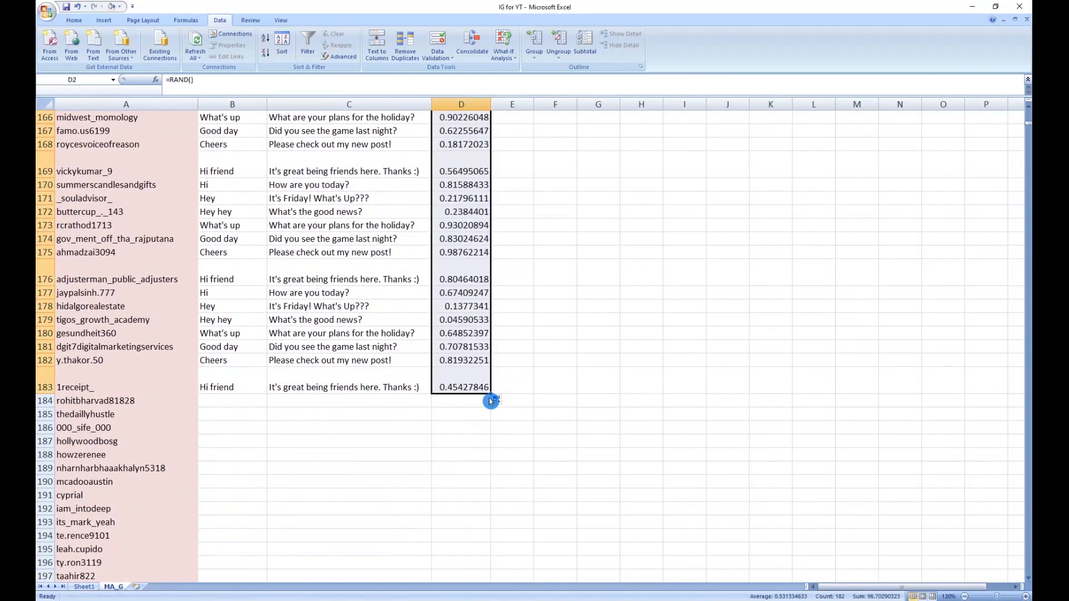
Step: Shuffle the intros and messages by sorting B2:D183 in ascending order of the random numbers in column D
{"action": "key", "text": "shift+Left"}
{"action": "key", "text": "shift+Left"}
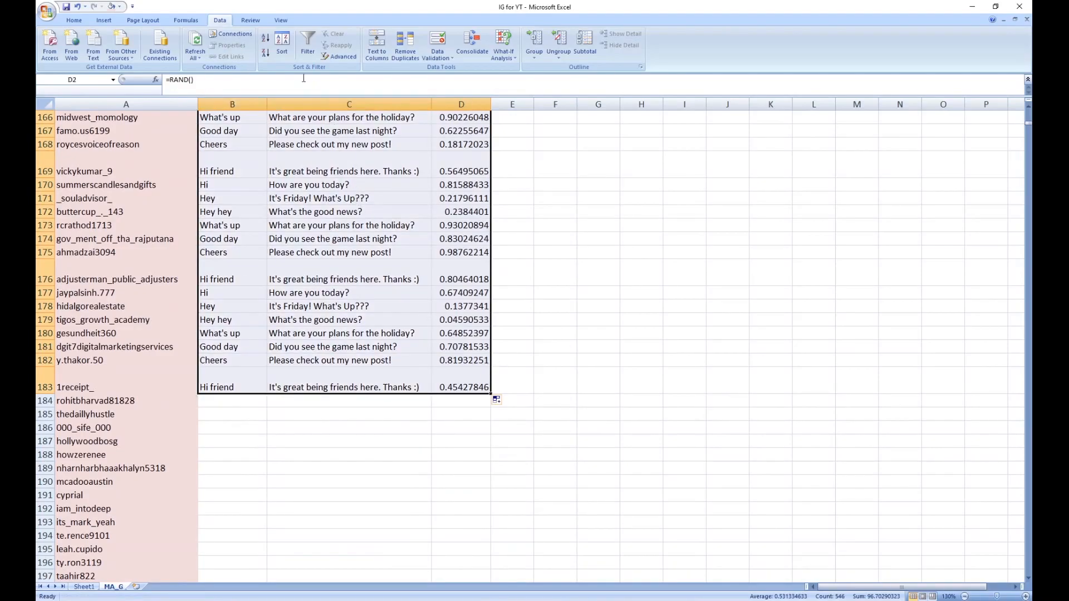
{"action": "left_click", "coordinate": [270, 40]}
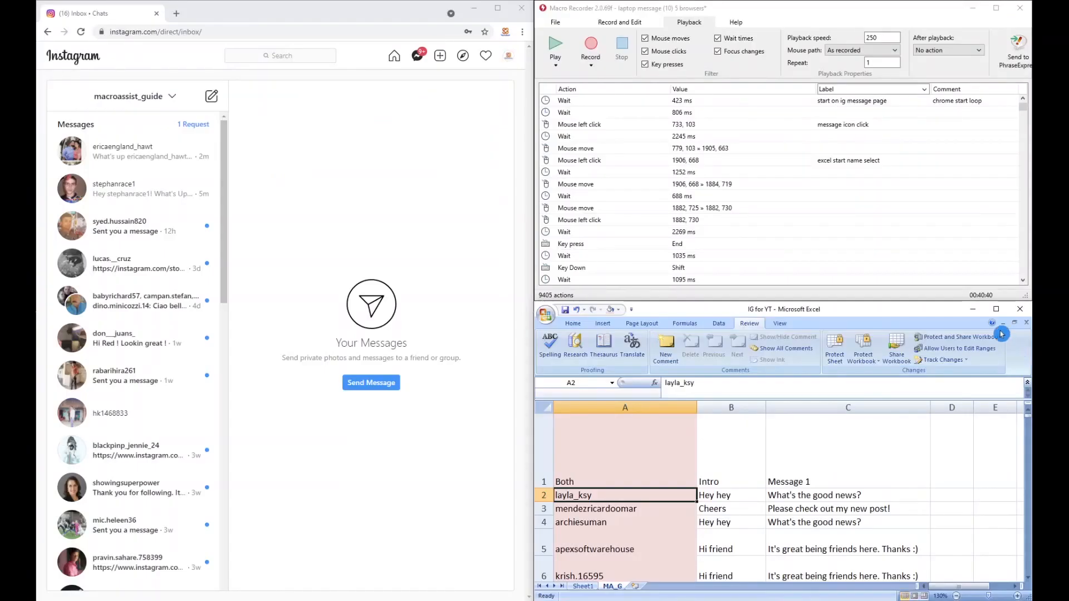
Step: In Macro Recorder, play the messaging macro at speed 250, and play it again at speed 100, stopping it after the message icon click
{"action": "left_click", "coordinate": [883, 37]}
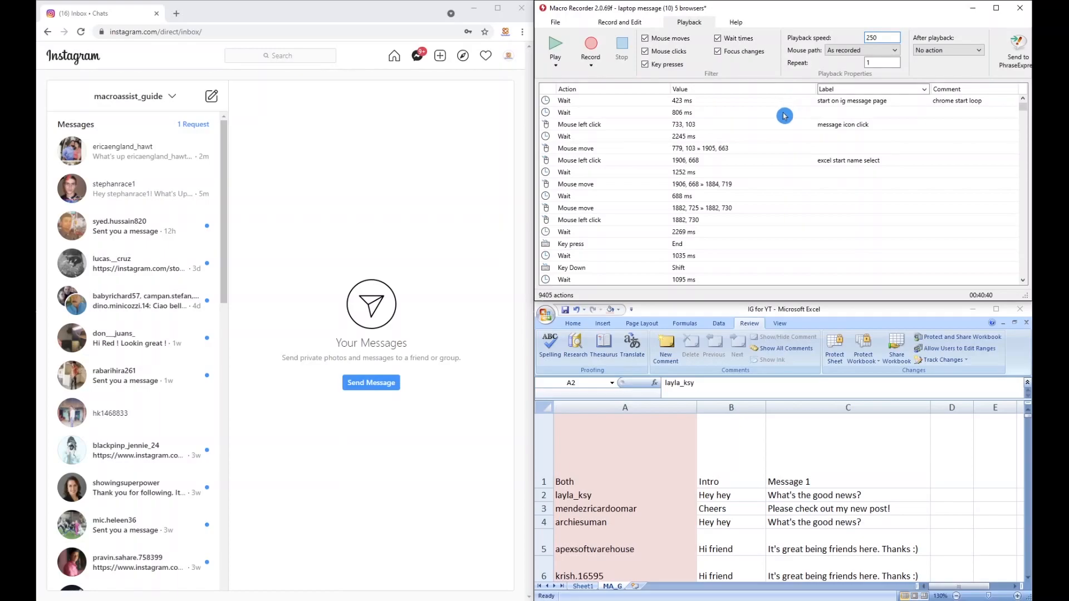
{"action": "left_click", "coordinate": [554, 44]}
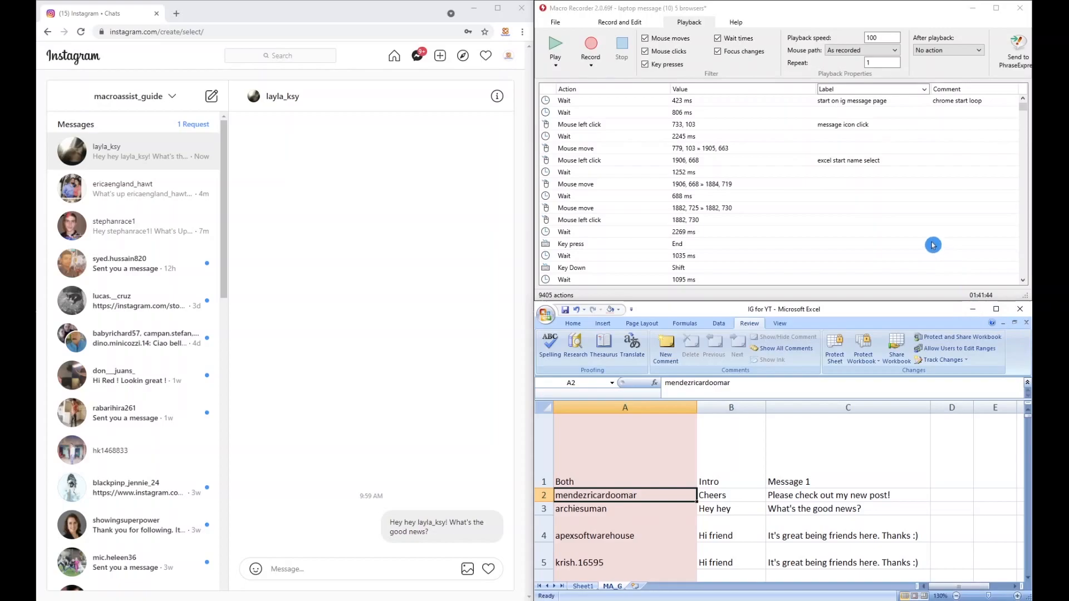
{"action": "left_click", "coordinate": [555, 50]}
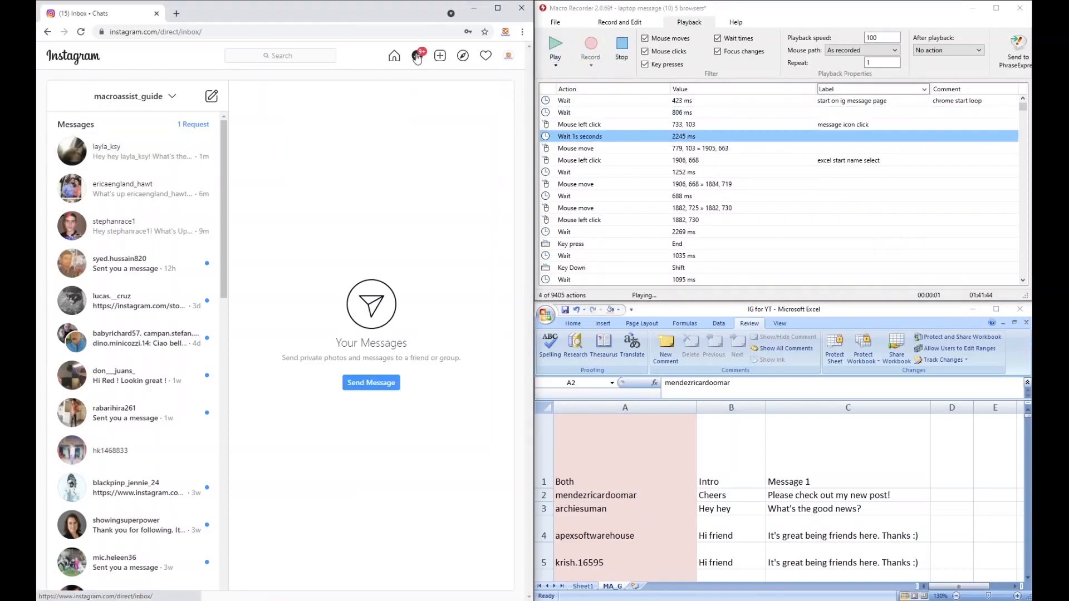
{"action": "key", "text": "Escape"}
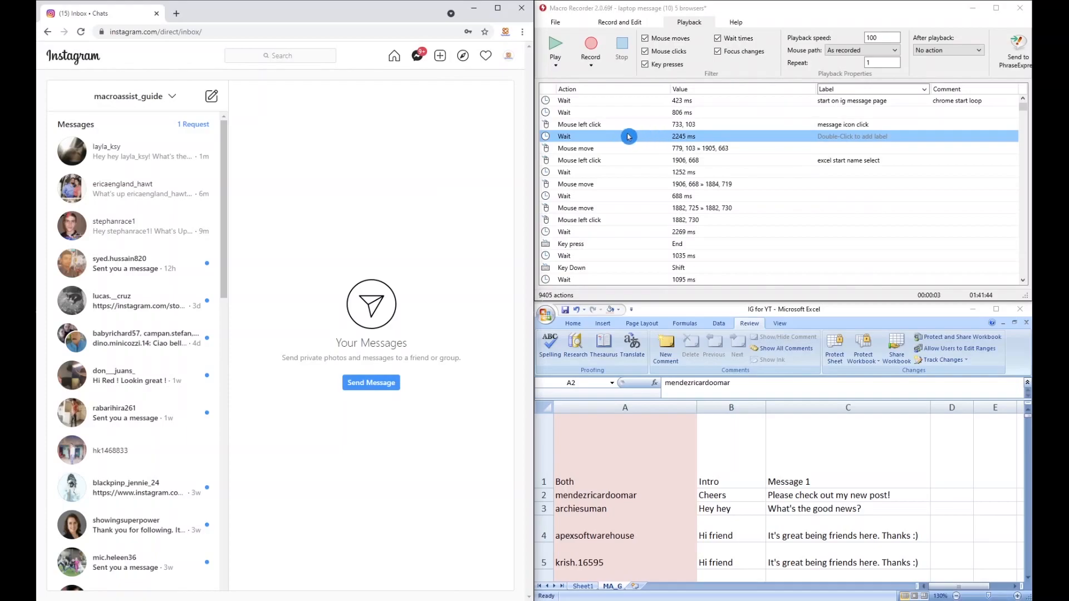
Step: Recapture the position of the macro's "message icon click" action over Instagram's message icon, at 735, 107
{"action": "double_click", "coordinate": [607, 125]}
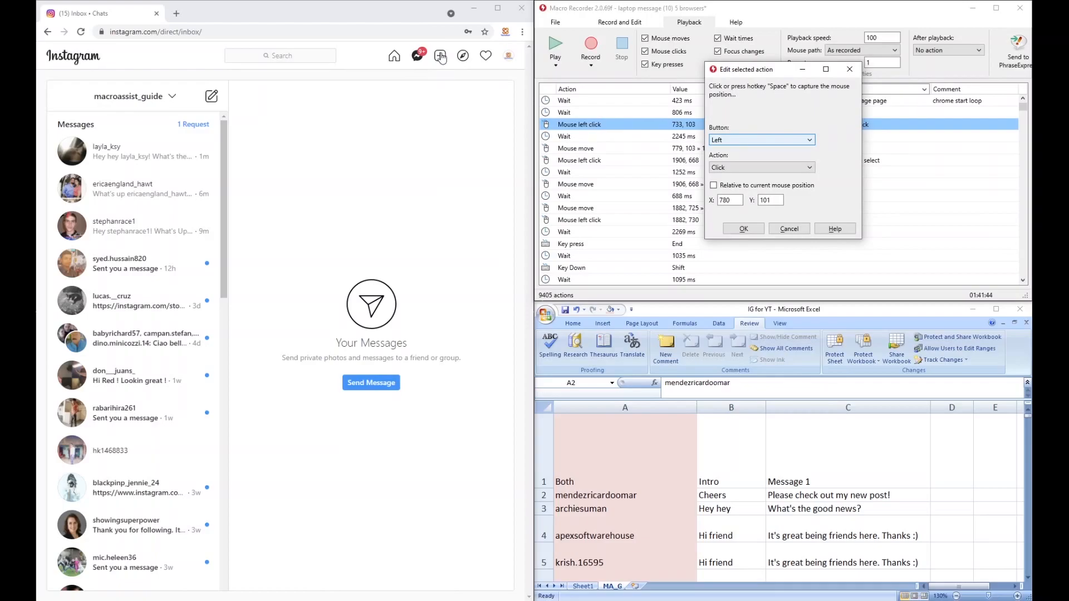
{"action": "key", "text": "space"}
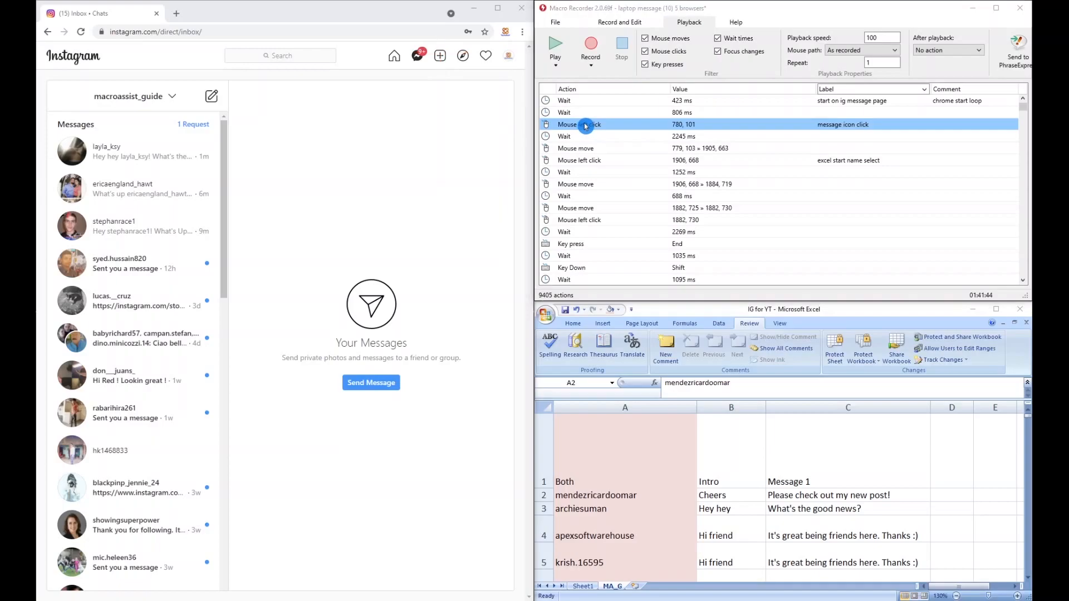
{"action": "double_click", "coordinate": [585, 125]}
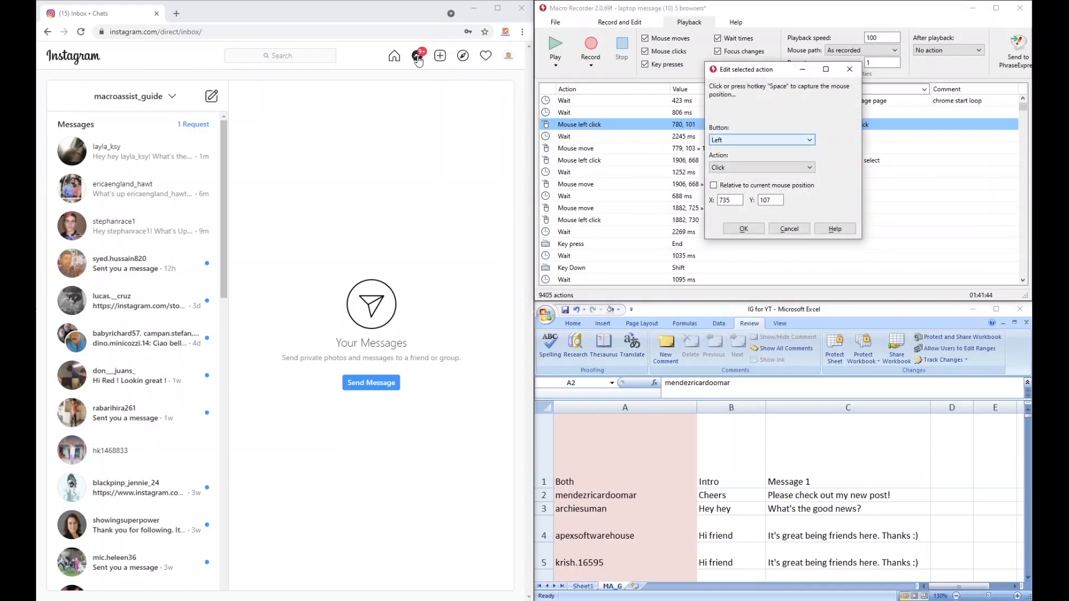
{"action": "key", "text": "space"}
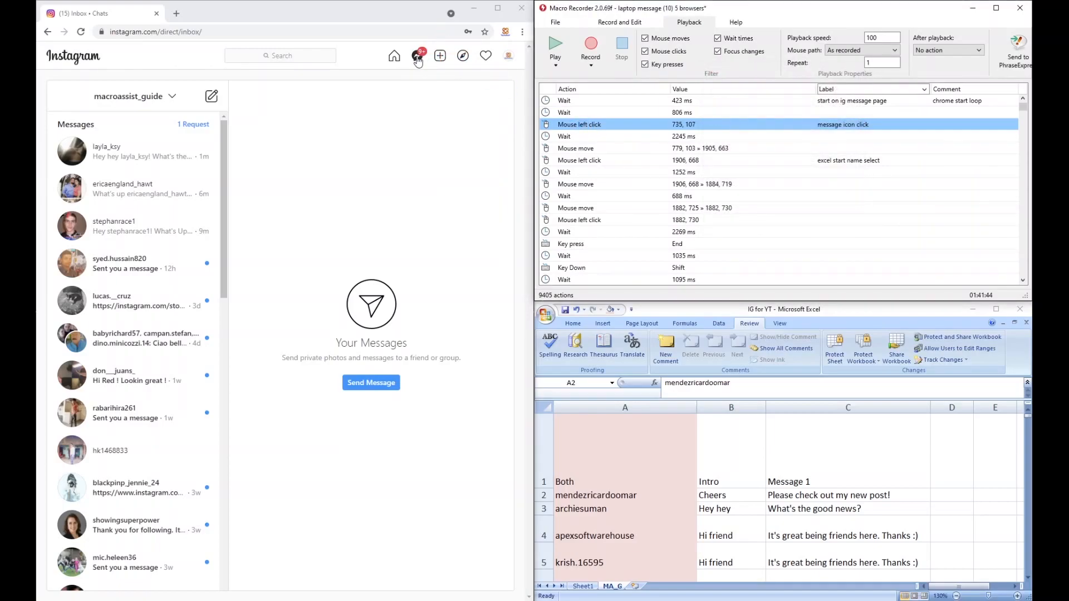
Step: Play the macro from the message icon click action and stop it at the 2269 ms wait
{"action": "left_click", "coordinate": [556, 64]}
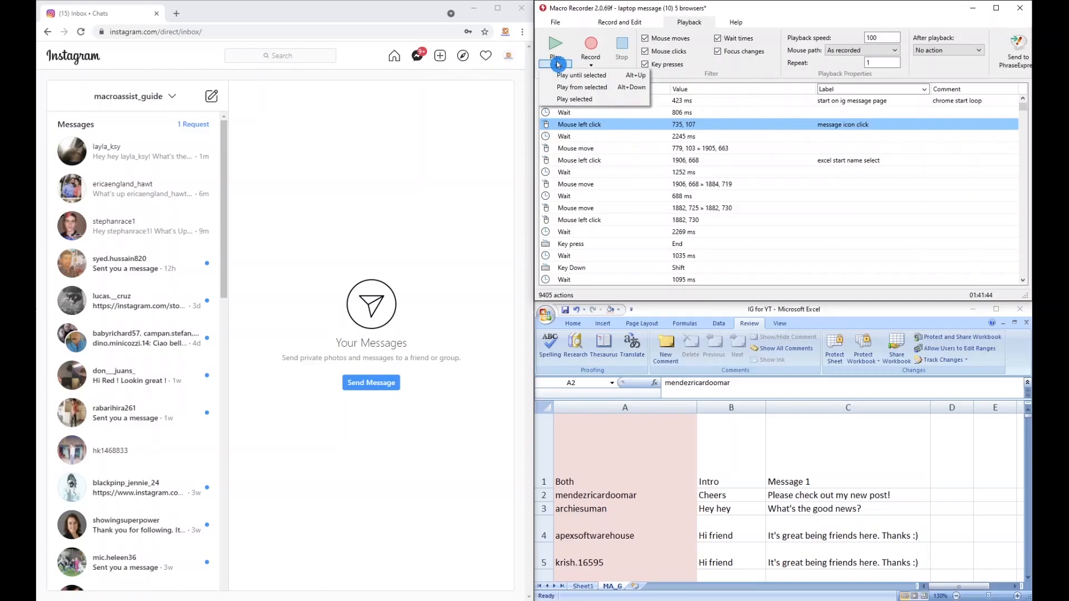
{"action": "left_click", "coordinate": [580, 86]}
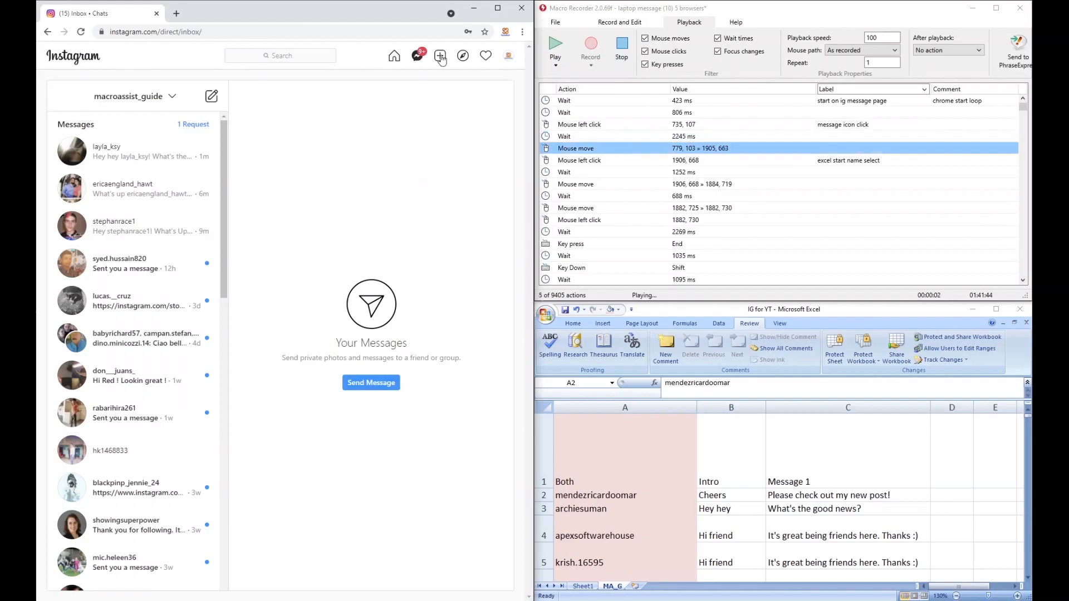
{"action": "key", "text": "Escape"}
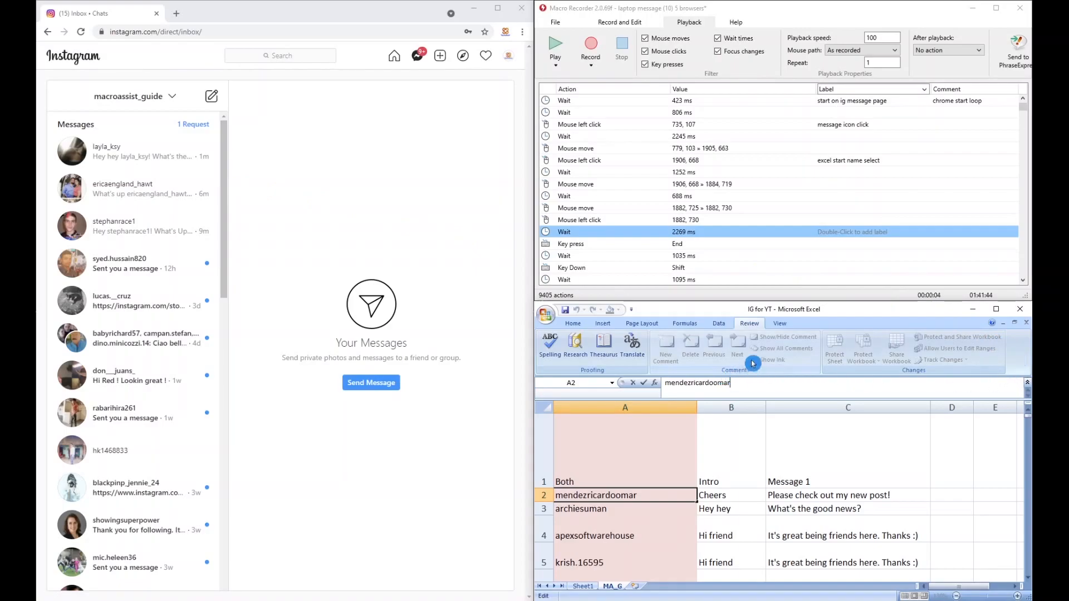
Step: Play the macro from the left click action at 1882, 730 and open a new Instagram chat with the username from A2
{"action": "left_click", "coordinate": [618, 220]}
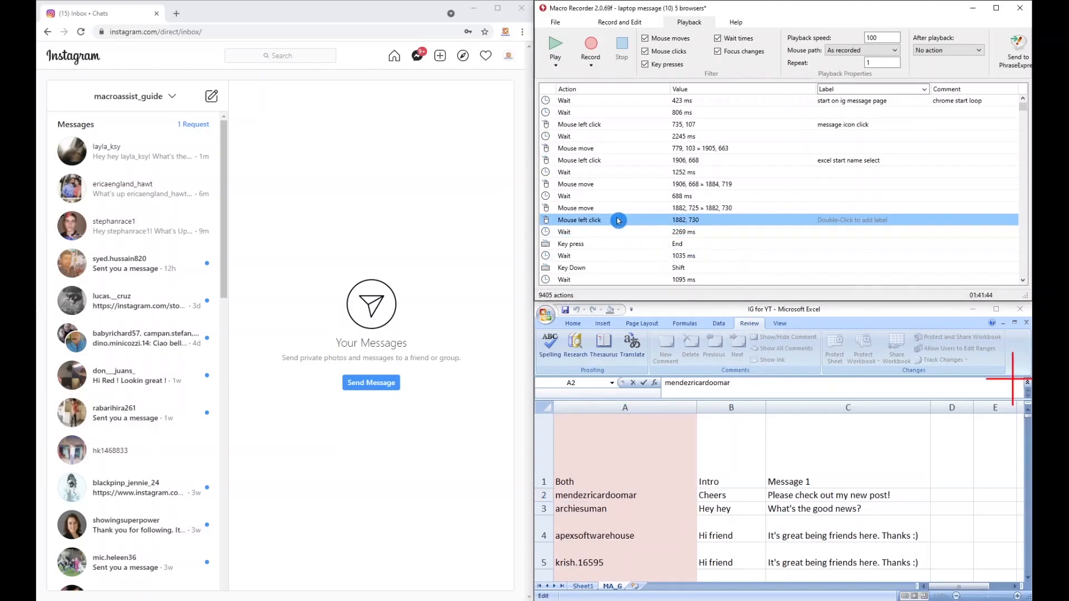
{"action": "left_click", "coordinate": [556, 65]}
{"action": "left_click", "coordinate": [563, 74]}
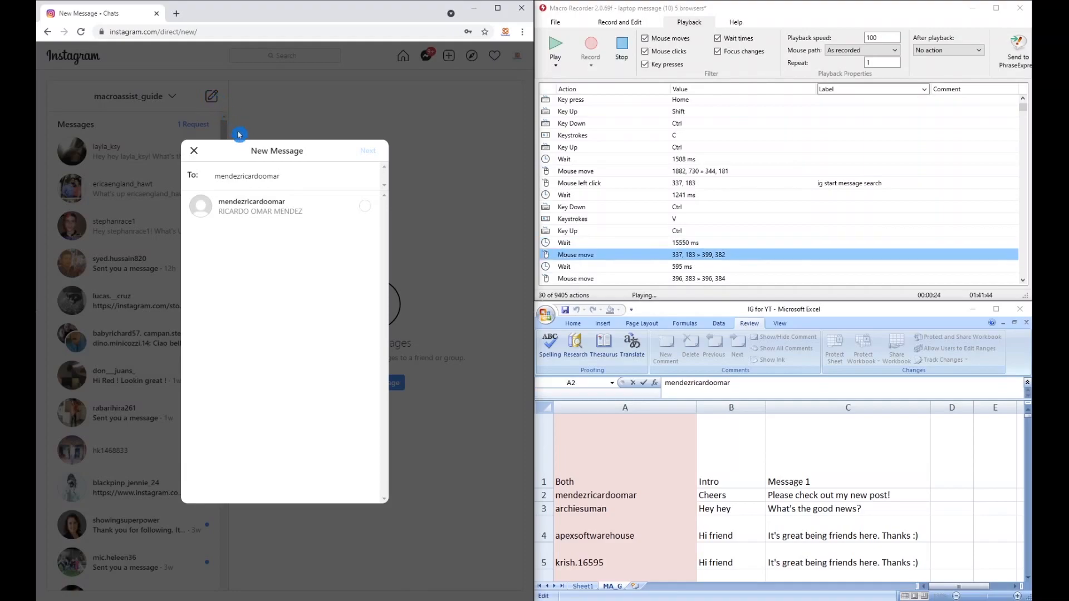
{"action": "left_click", "coordinate": [243, 203]}
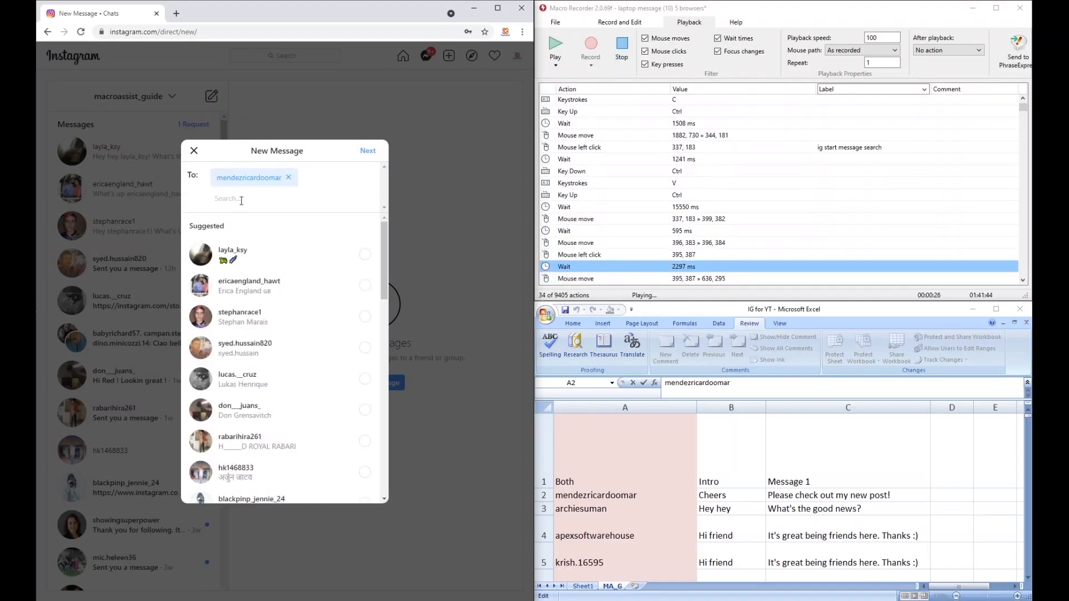
{"action": "left_click", "coordinate": [370, 155]}
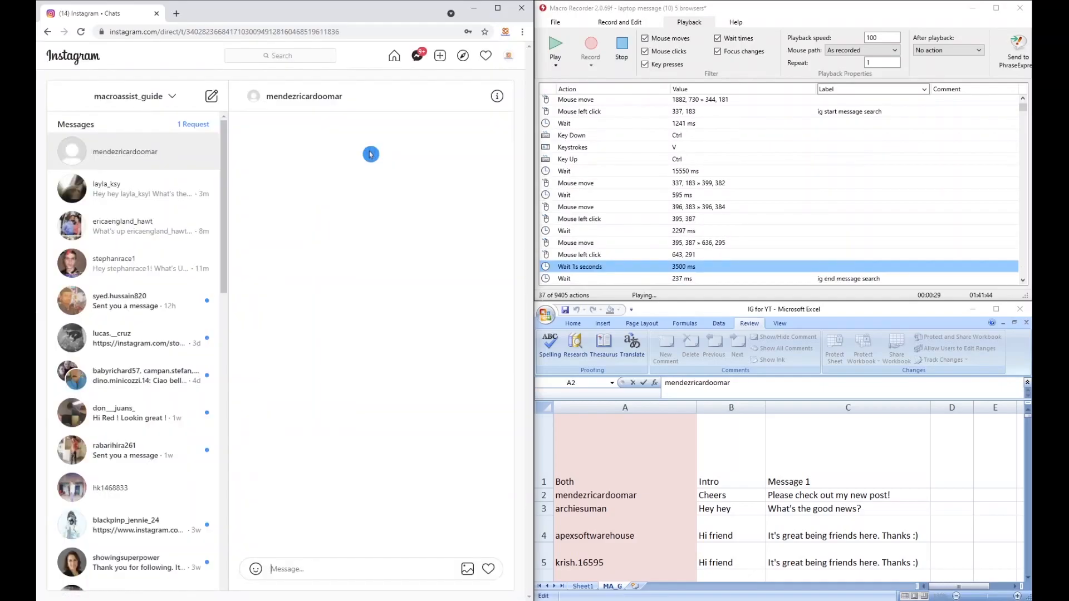
Step: Let the macro run its Excel steps from A2 through A3 and back, and stop it once the intro cell B2 is selected
{"action": "left_click", "coordinate": [1025, 348]}
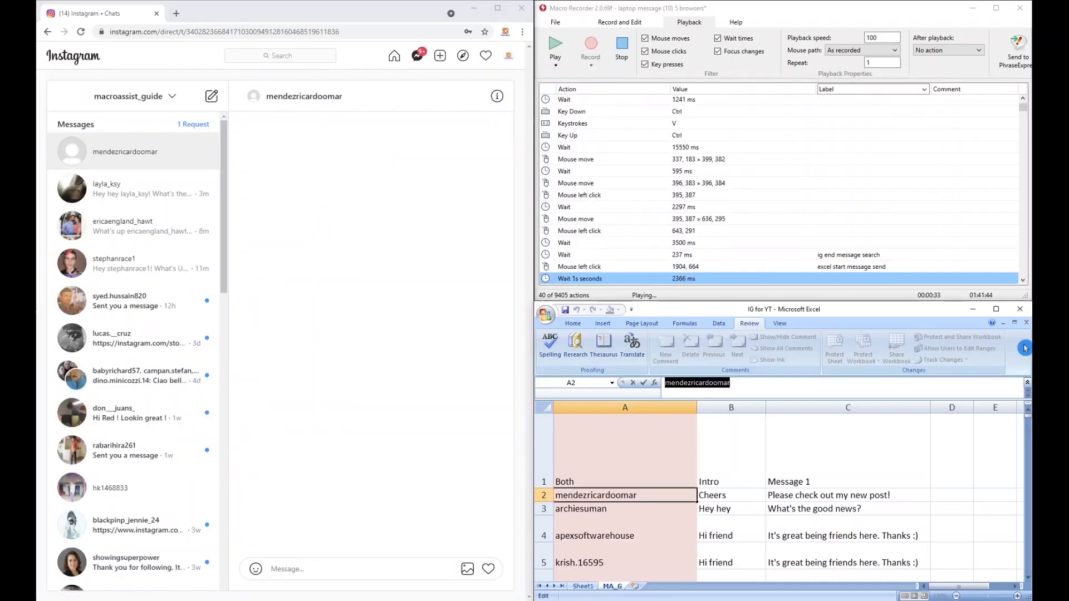
{"action": "key", "text": "Return"}
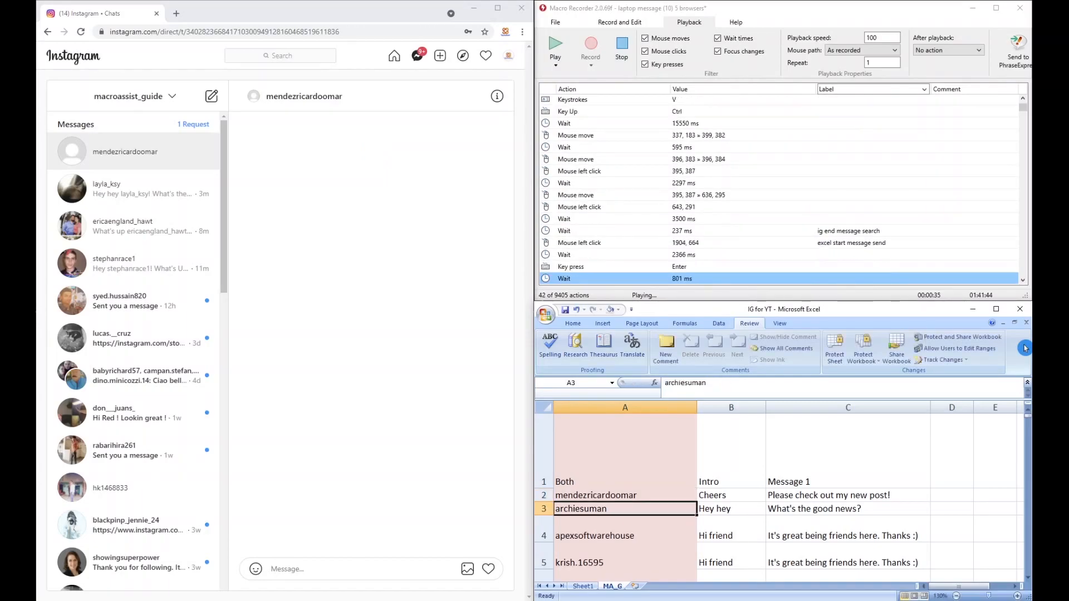
{"action": "key", "text": "Up"}
{"action": "key", "text": "Right"}
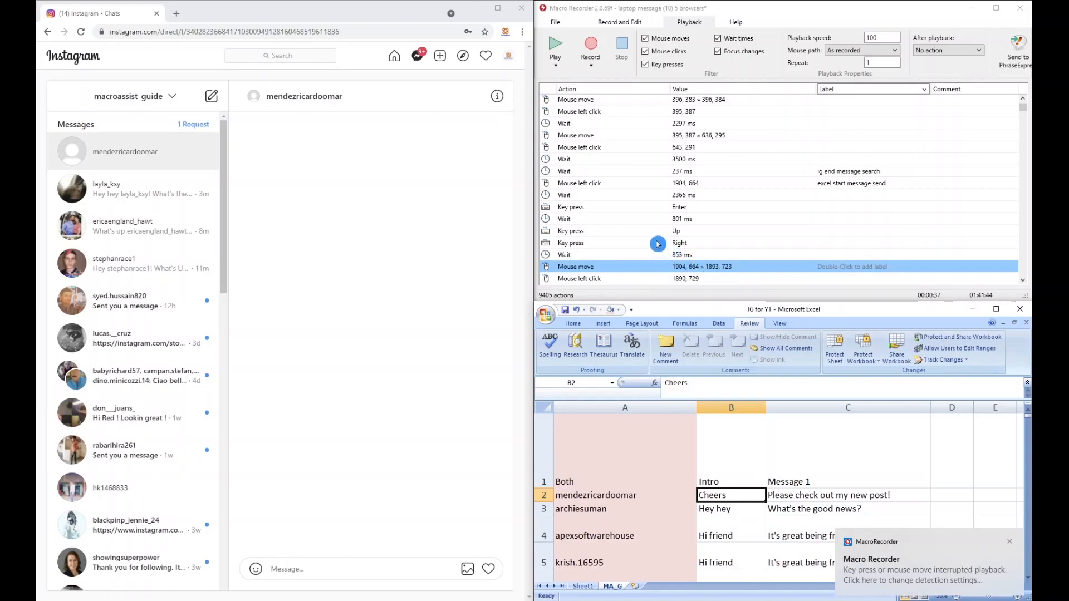
Step: Repeat the macro's cell moves by hand in Excel: select A2, go down to A3, back to A2 and across to B2
{"action": "left_click", "coordinate": [608, 498]}
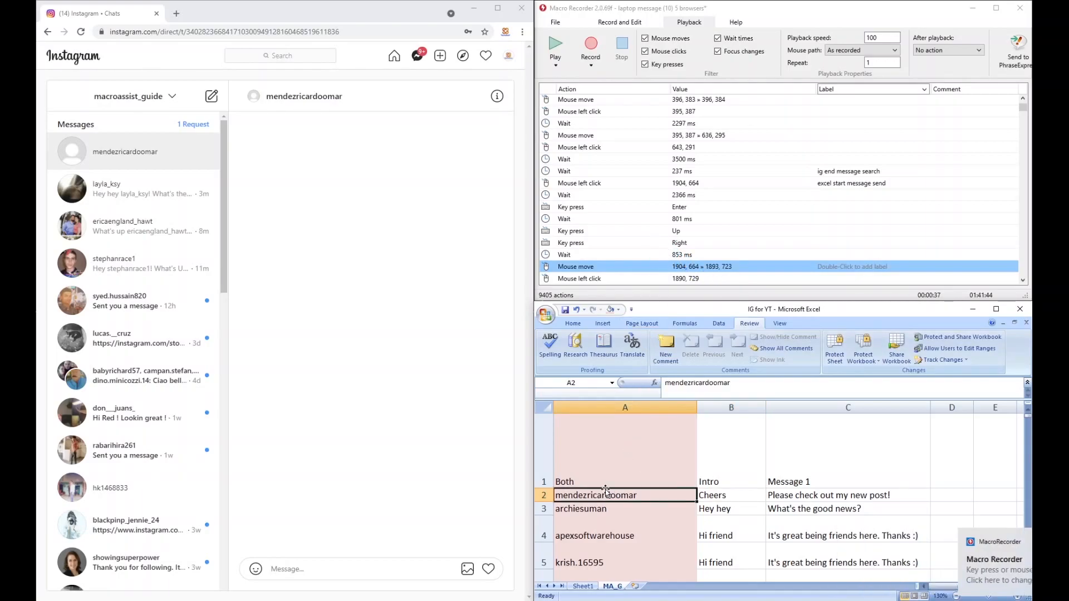
{"action": "key", "text": "Down"}
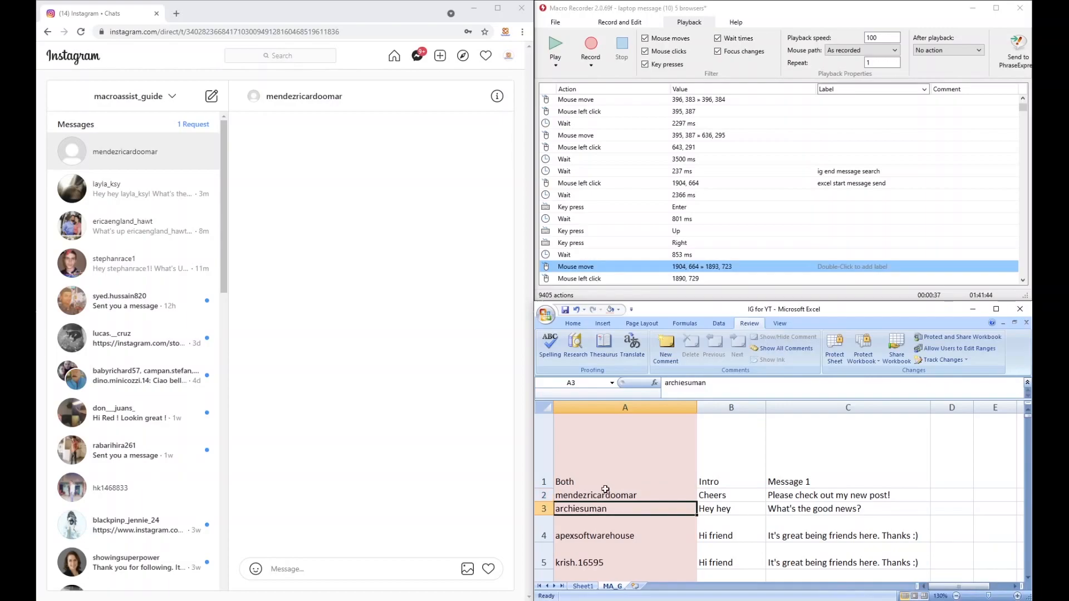
{"action": "key", "text": "Up"}
{"action": "key", "text": "Right"}
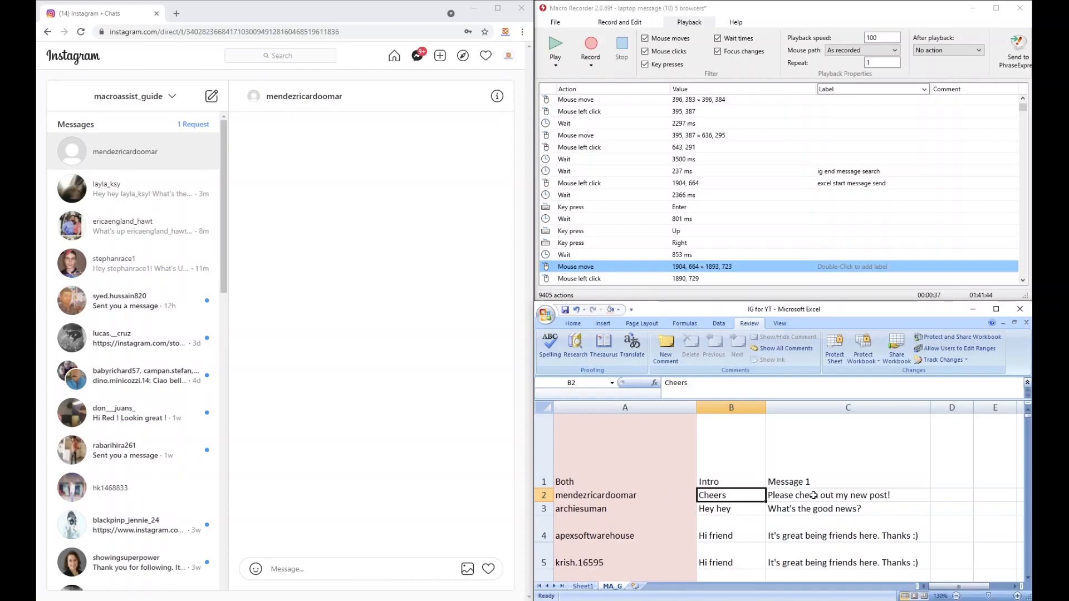
Step: Play the macro from the "excel start message send" click to fill the Instagram message box with row 2's intro and username
{"action": "left_click", "coordinate": [543, 39]}
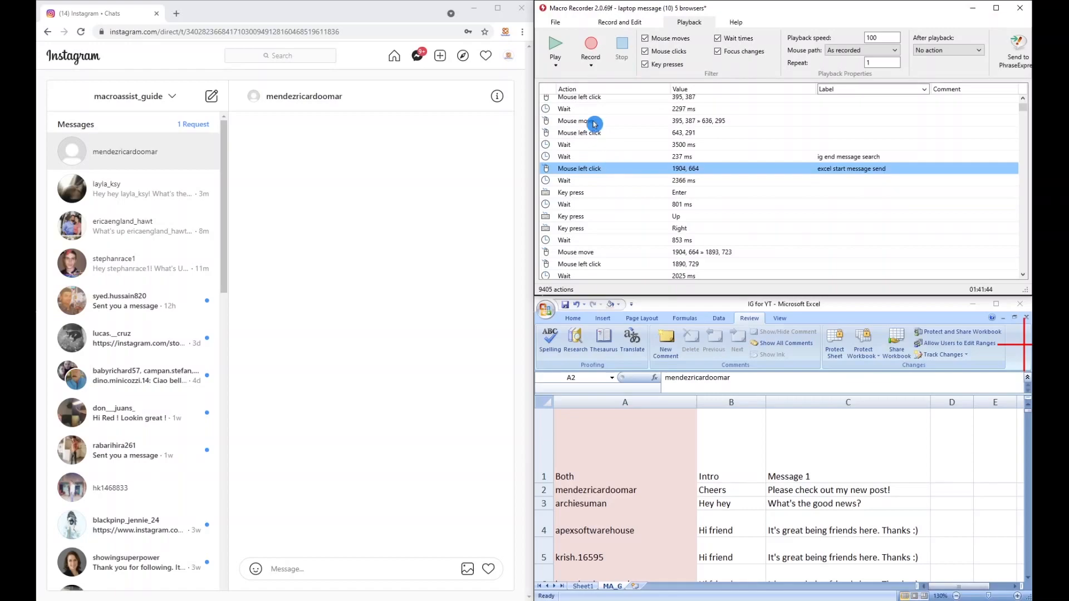
{"action": "left_click", "coordinate": [556, 64]}
{"action": "left_click", "coordinate": [575, 87]}
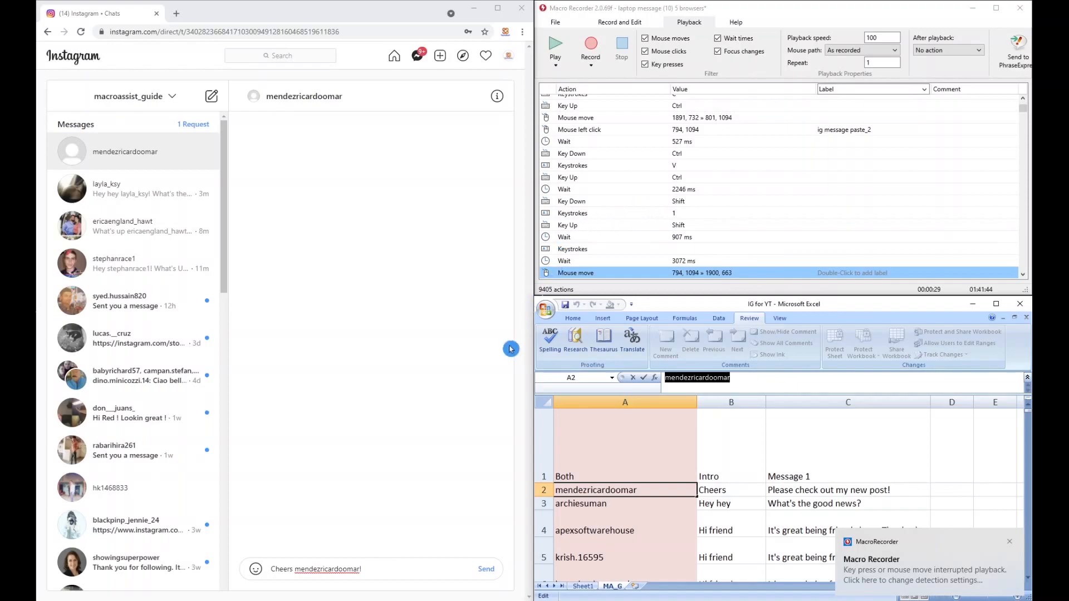
Step: Re-enter the "!" ending the Instagram message and play the macro from the 794, 1094 mouse move until it returns to the inbox, stopping it at the 2637 ms wait
{"action": "left_click", "coordinate": [369, 569]}
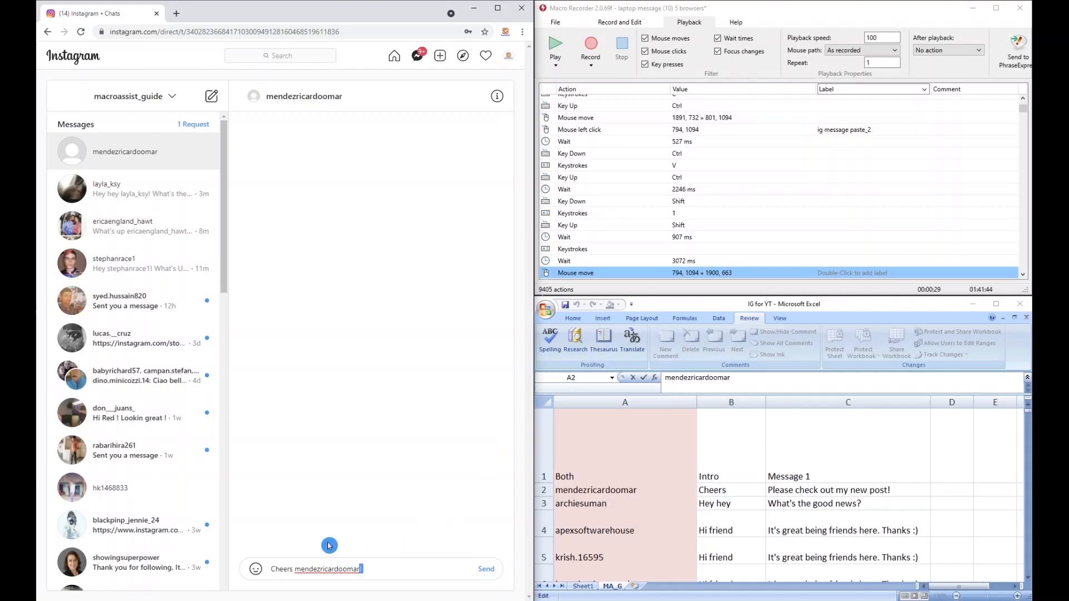
{"action": "type", "text": "!"}
{"action": "left_click", "coordinate": [559, 66]}
{"action": "left_click", "coordinate": [573, 89]}
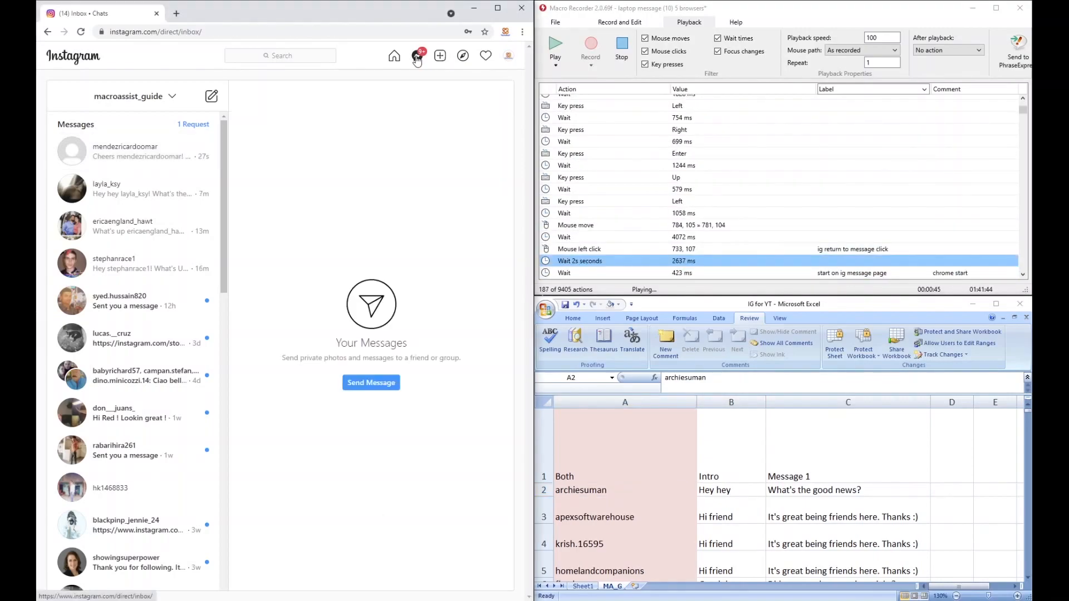
{"action": "key", "text": "Escape"}
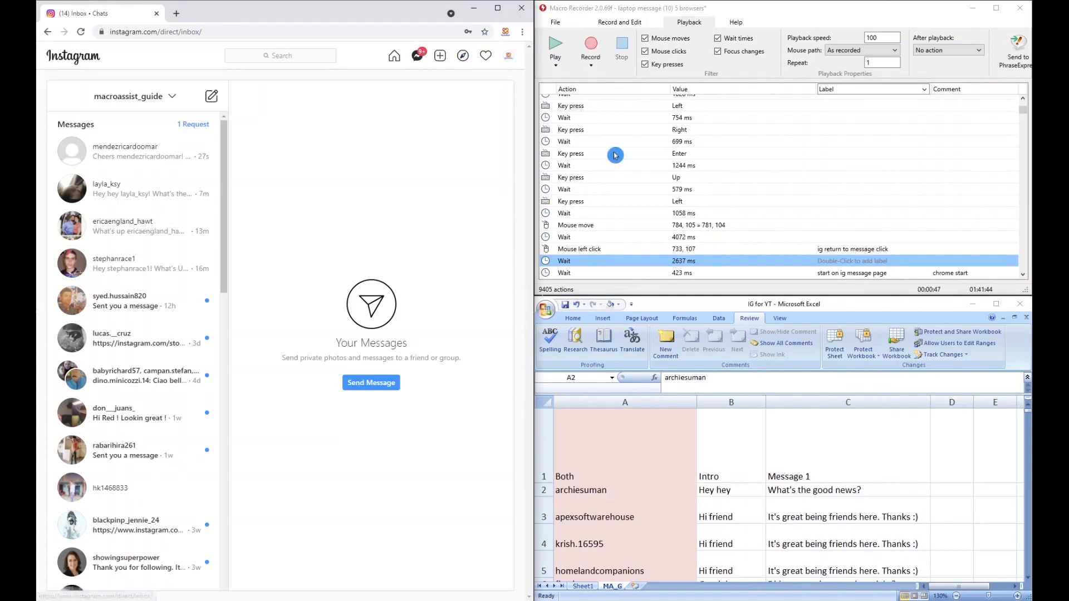
Step: In a maximized Macro Recorder, select the whole Chrome loop from the "start on ig message page" wait through the "ig return to message click" action
{"action": "double_click", "coordinate": [767, 252]}
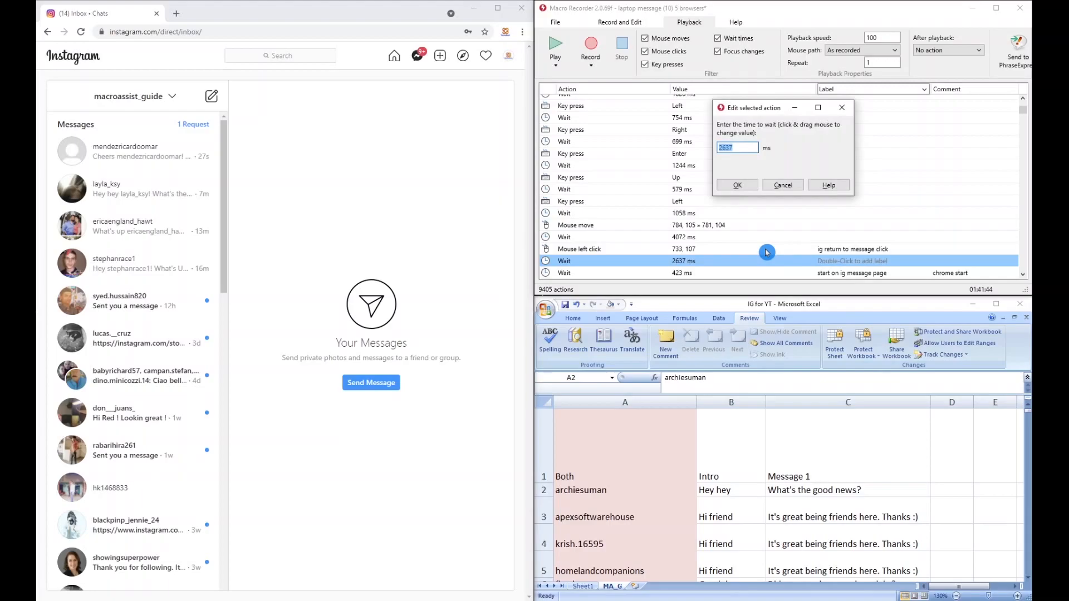
{"action": "left_click", "coordinate": [794, 184]}
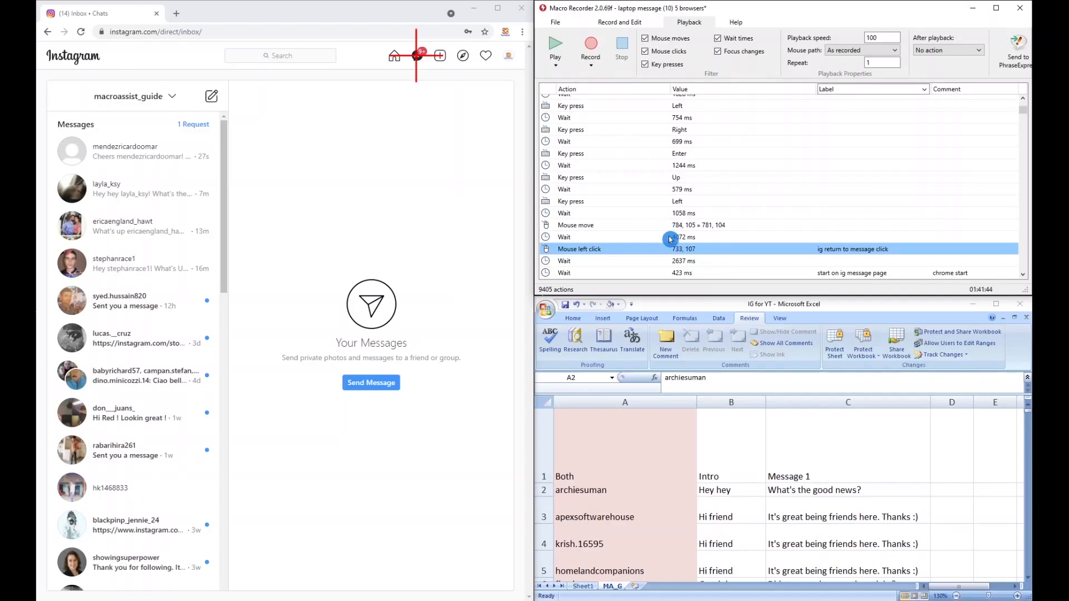
{"action": "scroll", "coordinate": [696, 251], "scroll_direction": "up", "scroll_amount": 5}
{"action": "scroll", "coordinate": [696, 251], "scroll_direction": "up", "scroll_amount": 15}
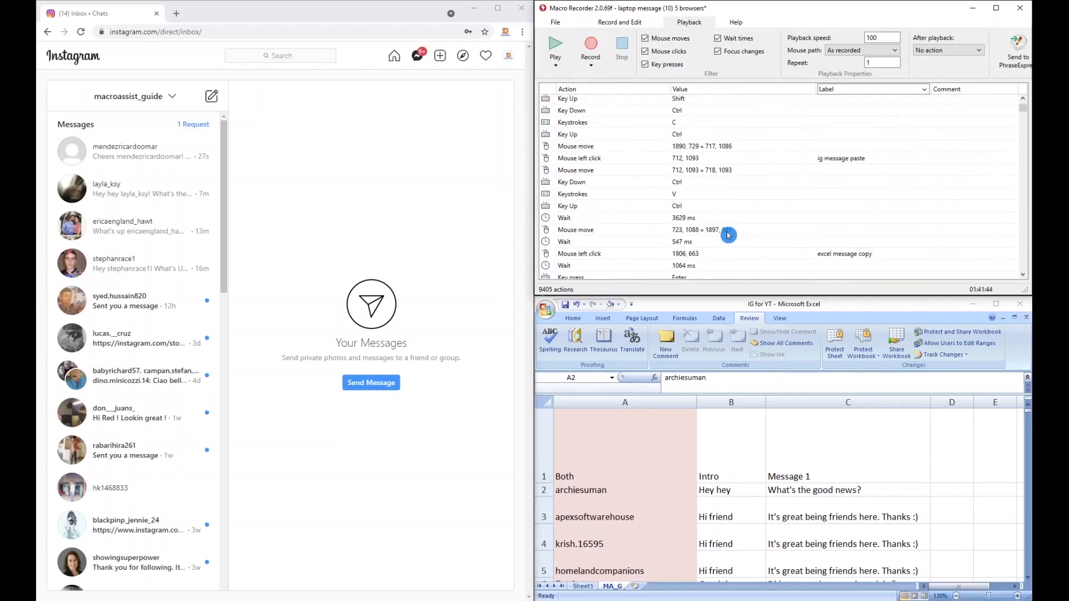
{"action": "left_click", "coordinate": [987, 7]}
{"action": "scroll", "coordinate": [356, 273], "scroll_direction": "up", "scroll_amount": 17}
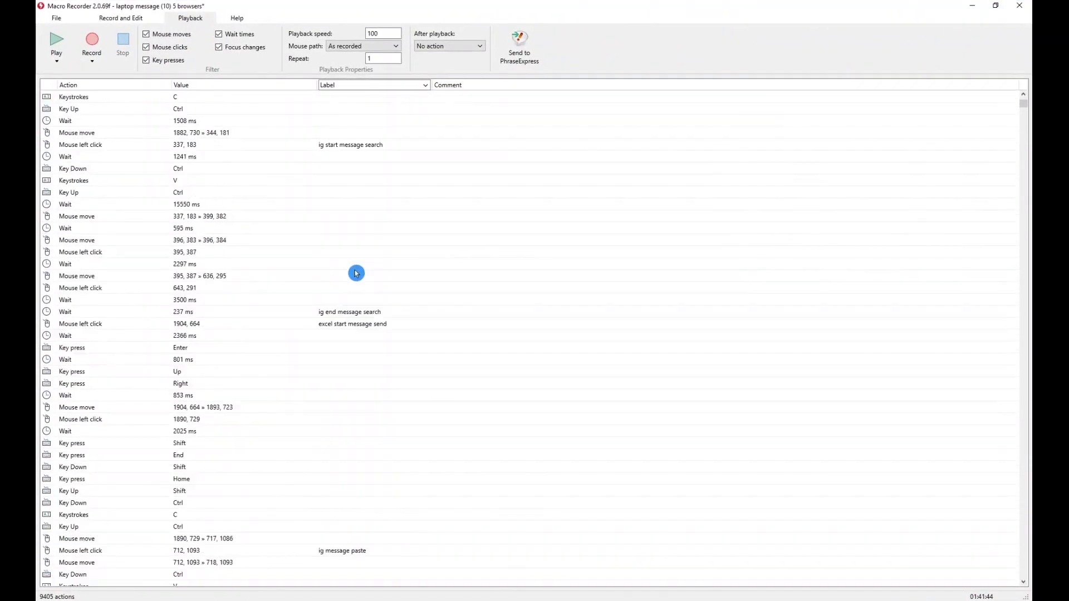
{"action": "left_click", "coordinate": [236, 101], "text": "shift"}
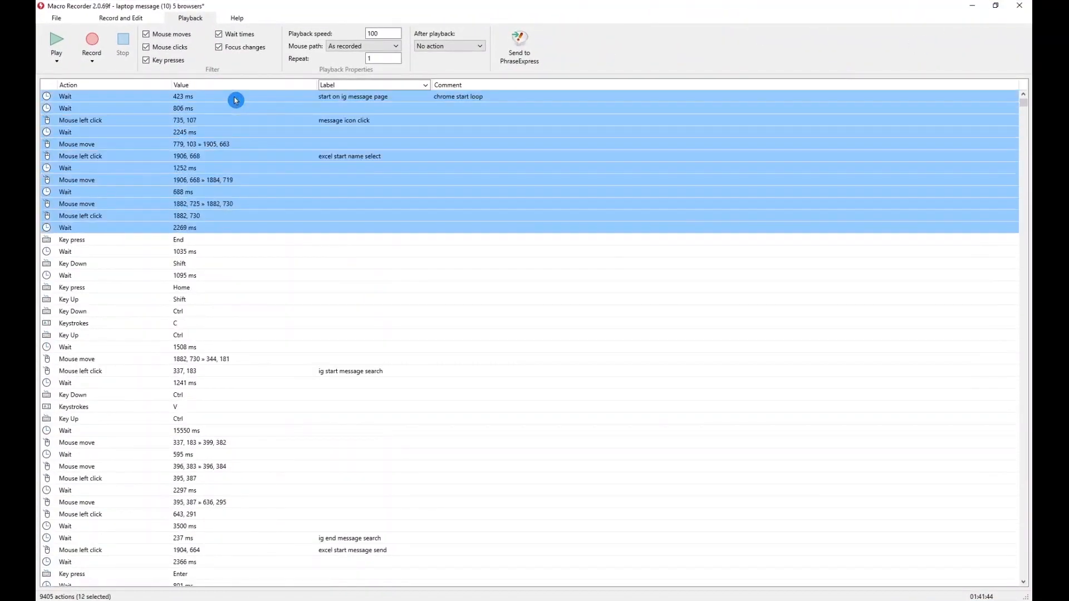
{"action": "key", "text": "shift+Down"}
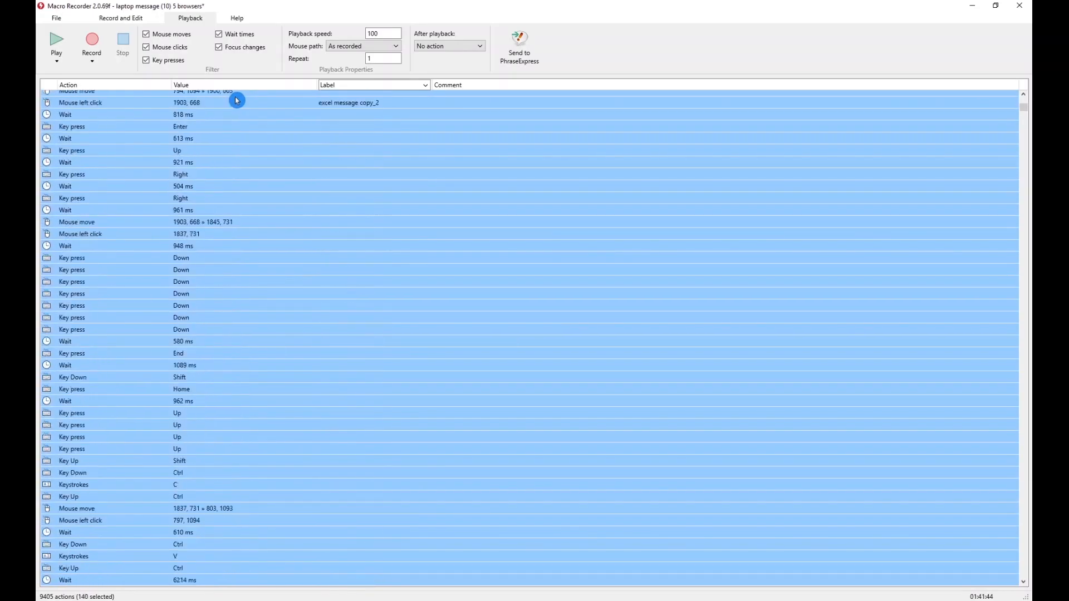
{"action": "key", "text": "shift+Down"}
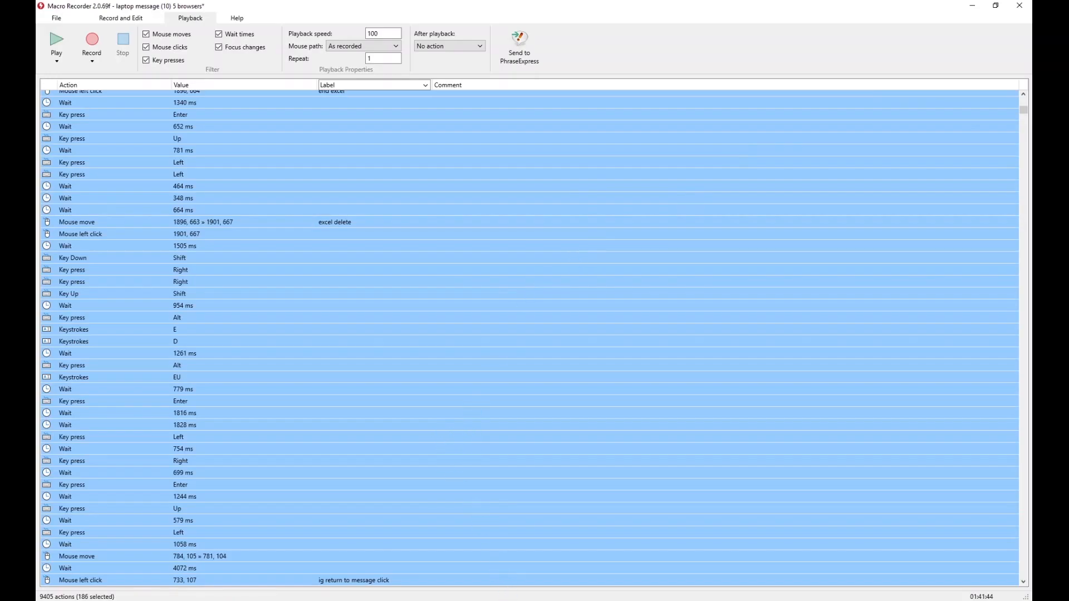
Step: Restore Macro Recorder to its smaller window and select only the first action, the 423 ms wait labelled "start on ig message page"
{"action": "key", "text": "alt+Tab"}
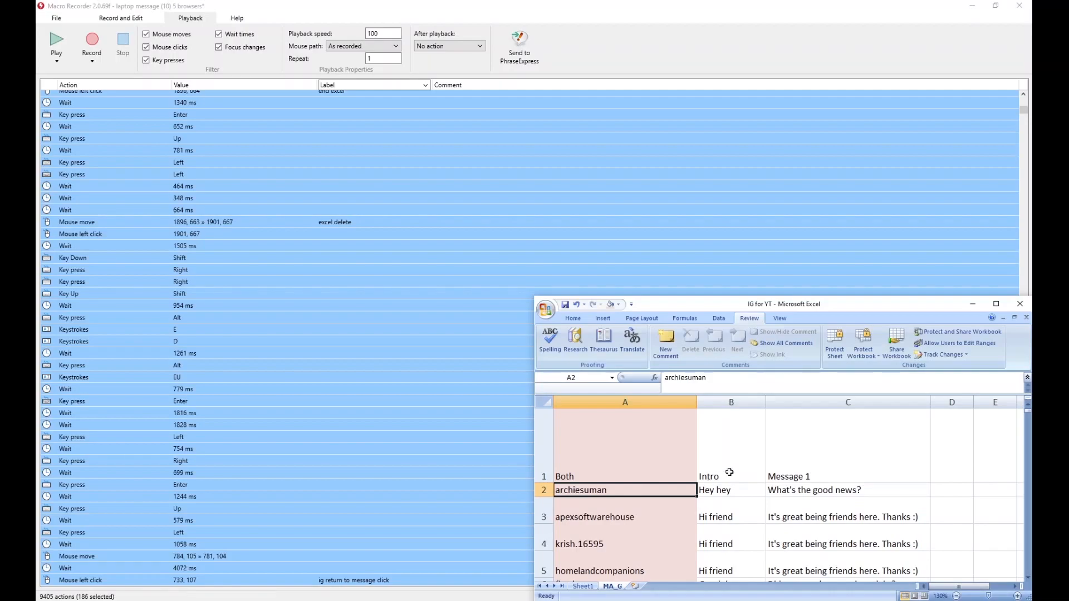
{"action": "left_click", "coordinate": [839, 26]}
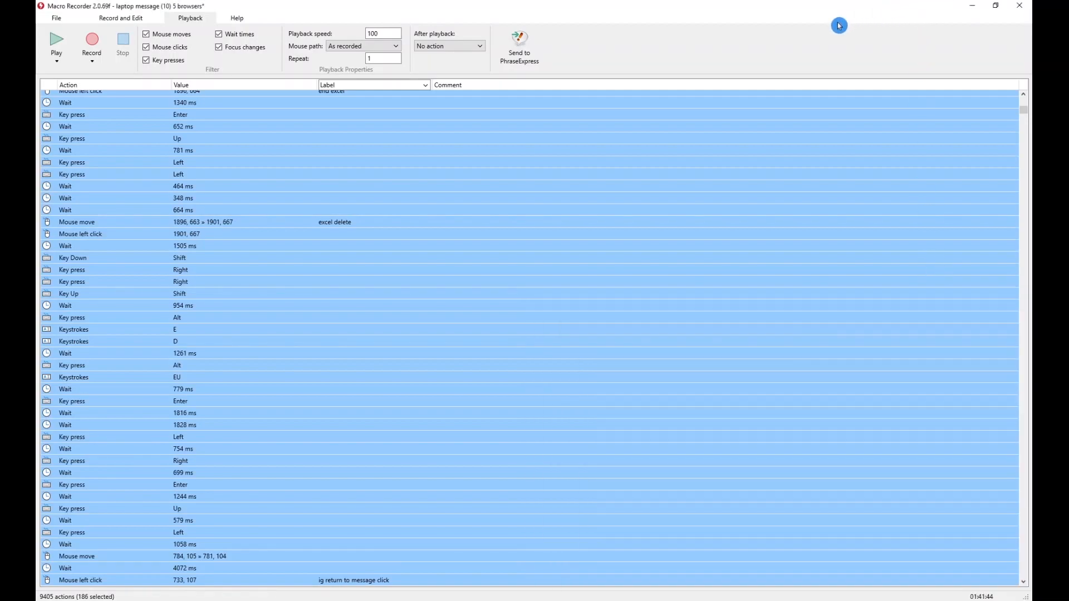
{"action": "left_click", "coordinate": [996, 5]}
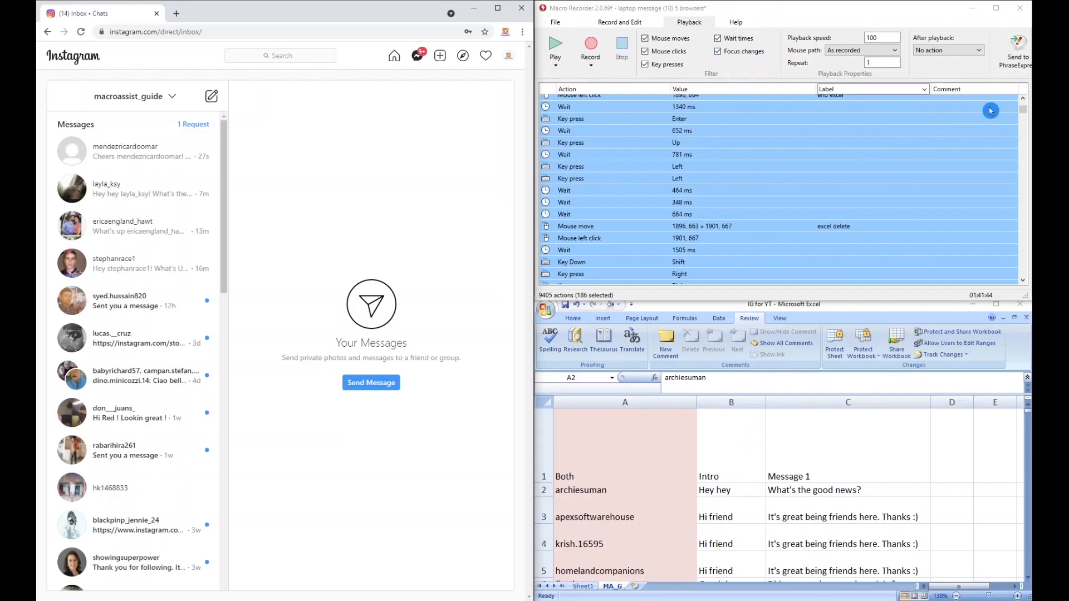
{"action": "left_click_drag", "start_coordinate": [1023, 109], "coordinate": [1023, 103]}
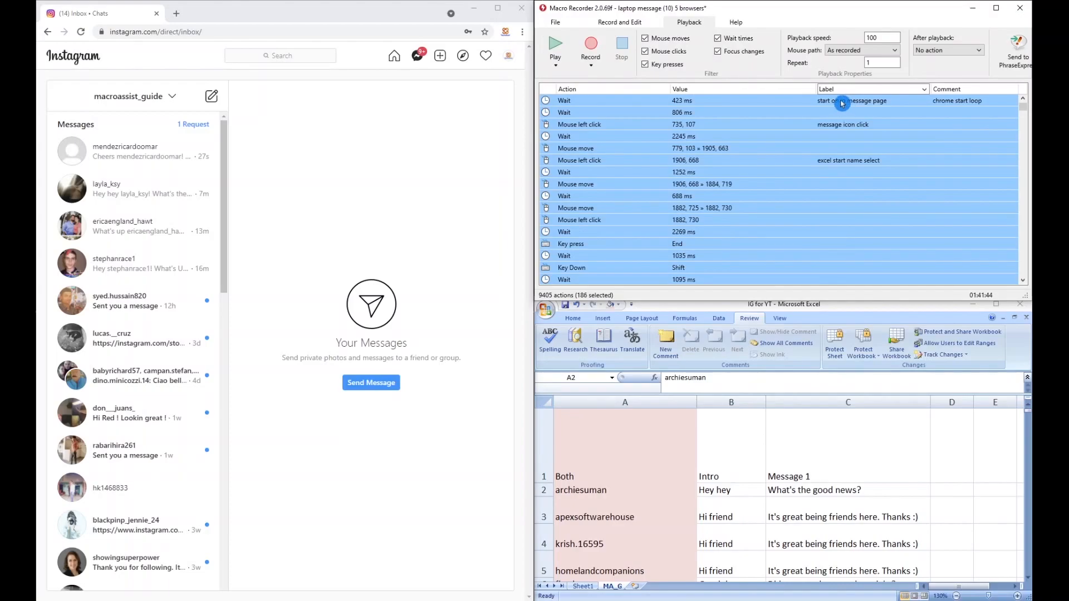
{"action": "double_click", "coordinate": [770, 102]}
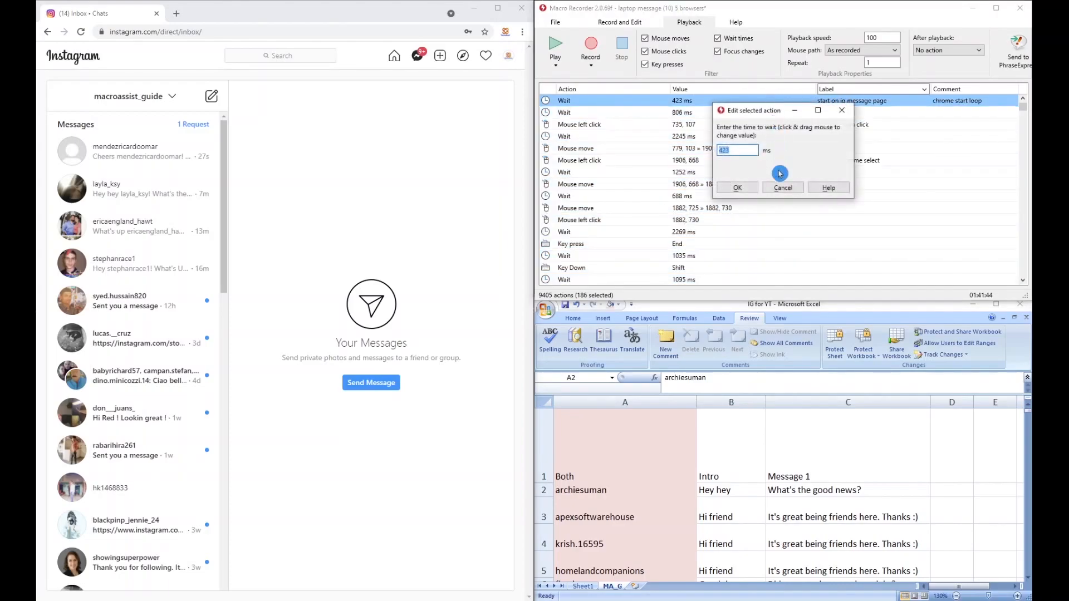
{"action": "left_click", "coordinate": [783, 187]}
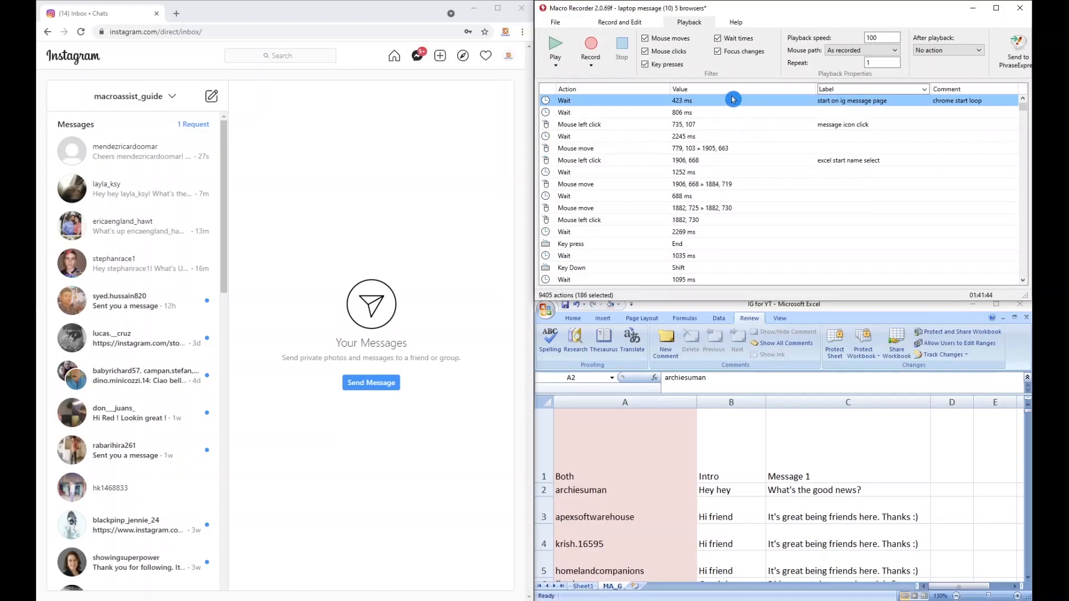
Step: Find successive "message icon click" actions in the macro and check each one's click position over Instagram's message icon
{"action": "key", "text": "ctrl+f"}
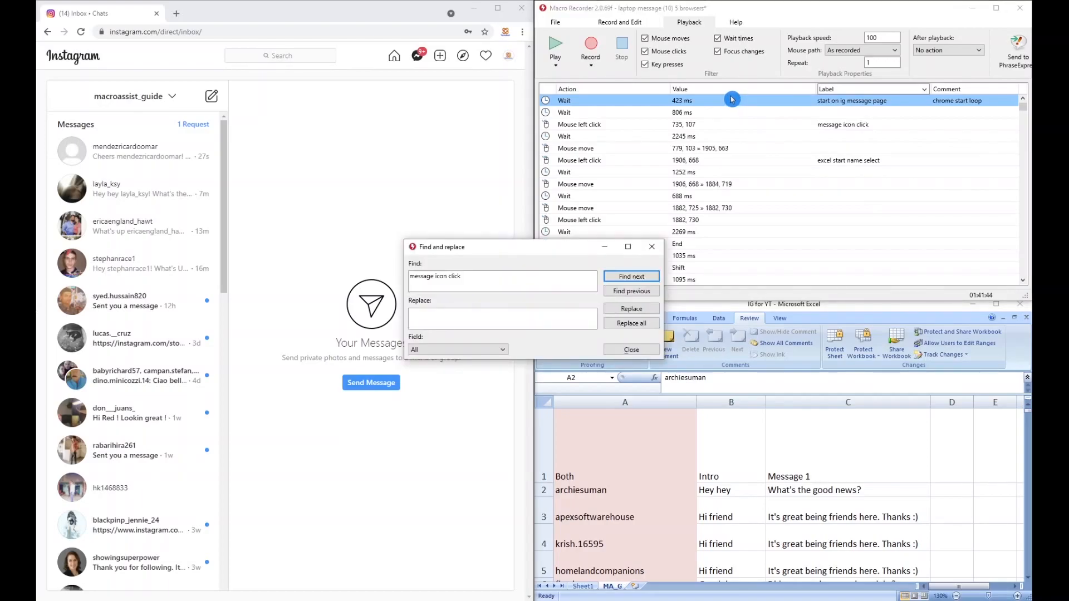
{"action": "left_click", "coordinate": [647, 278]}
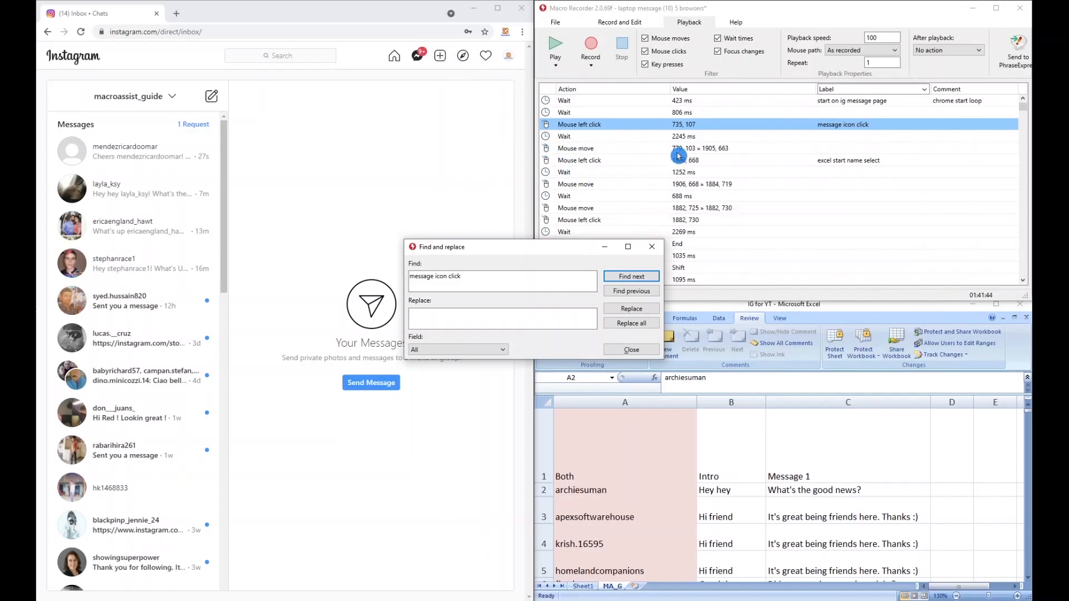
{"action": "left_click", "coordinate": [607, 125]}
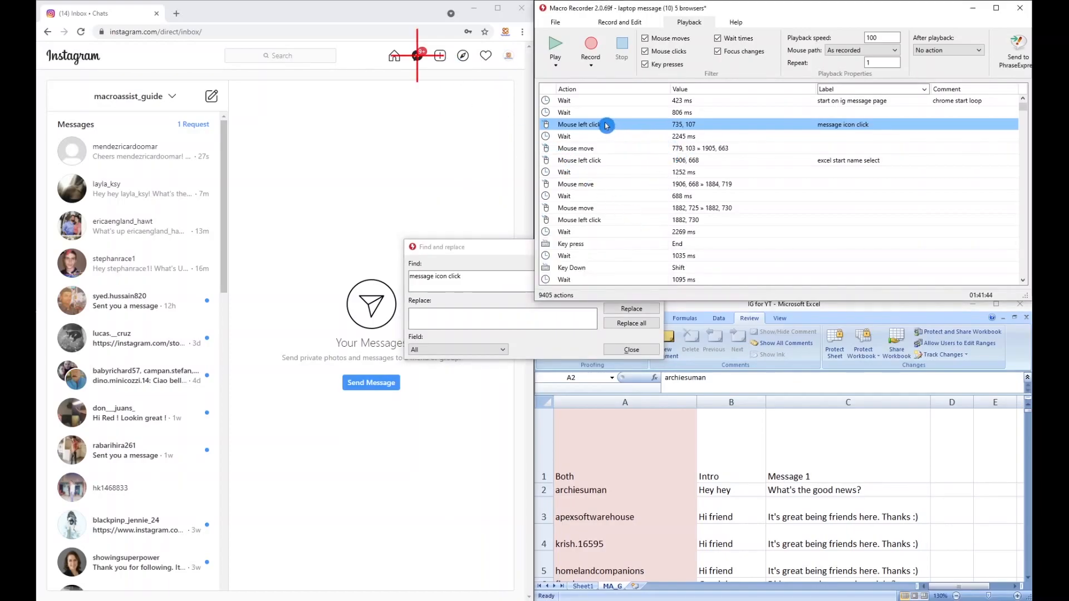
{"action": "left_click_drag", "start_coordinate": [471, 246], "coordinate": [380, 246]}
{"action": "left_click", "coordinate": [542, 276]}
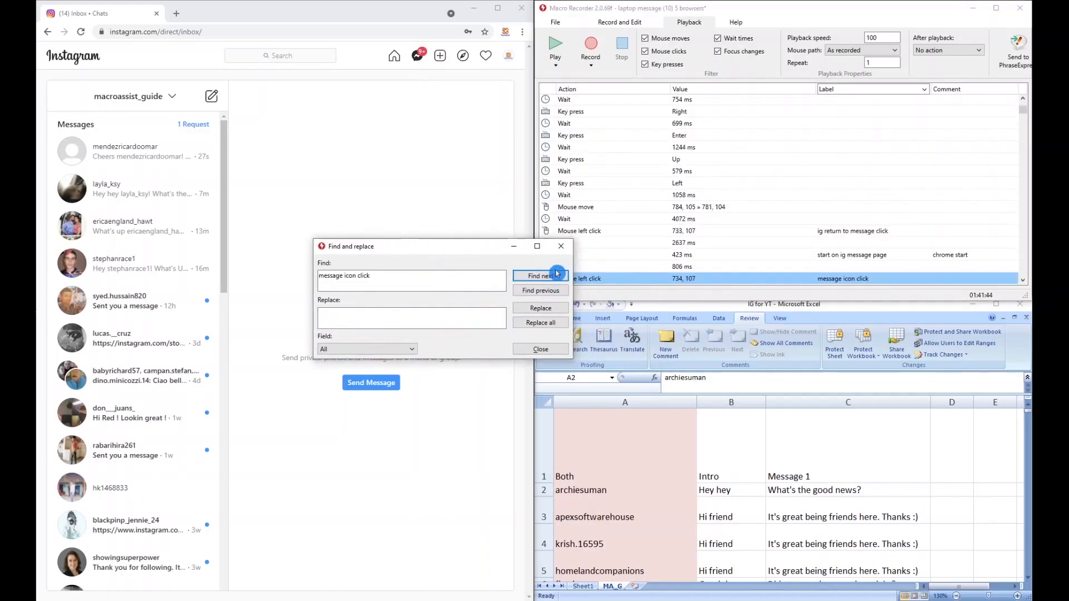
{"action": "left_click", "coordinate": [622, 279]}
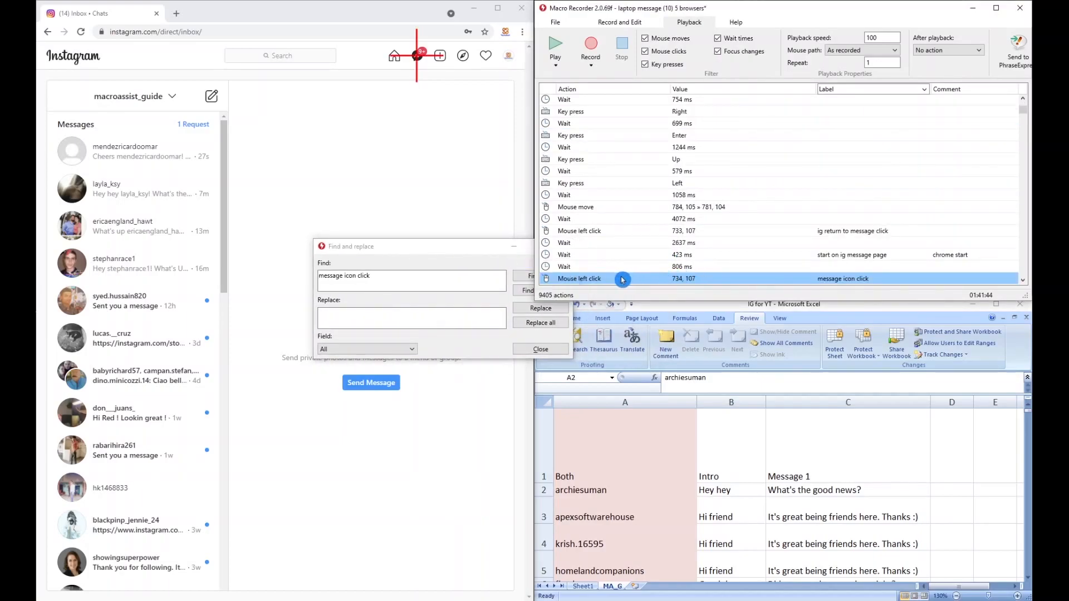
{"action": "left_click", "coordinate": [524, 276]}
{"action": "left_click", "coordinate": [622, 279]}
Step: Look through the remaining "message icon click" matches up to the opera loop, return to the start of the action list and close the search
{"action": "left_click_drag", "start_coordinate": [471, 252], "coordinate": [394, 228]}
{"action": "left_click", "coordinate": [463, 252]}
{"action": "left_click", "coordinate": [464, 252]}
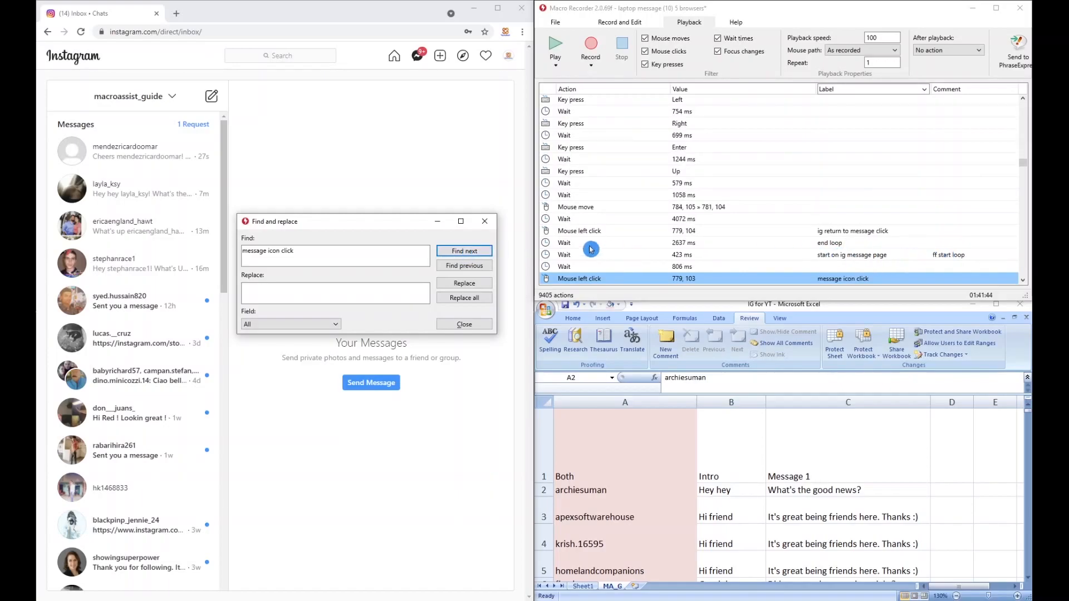
{"action": "left_click", "coordinate": [482, 253]}
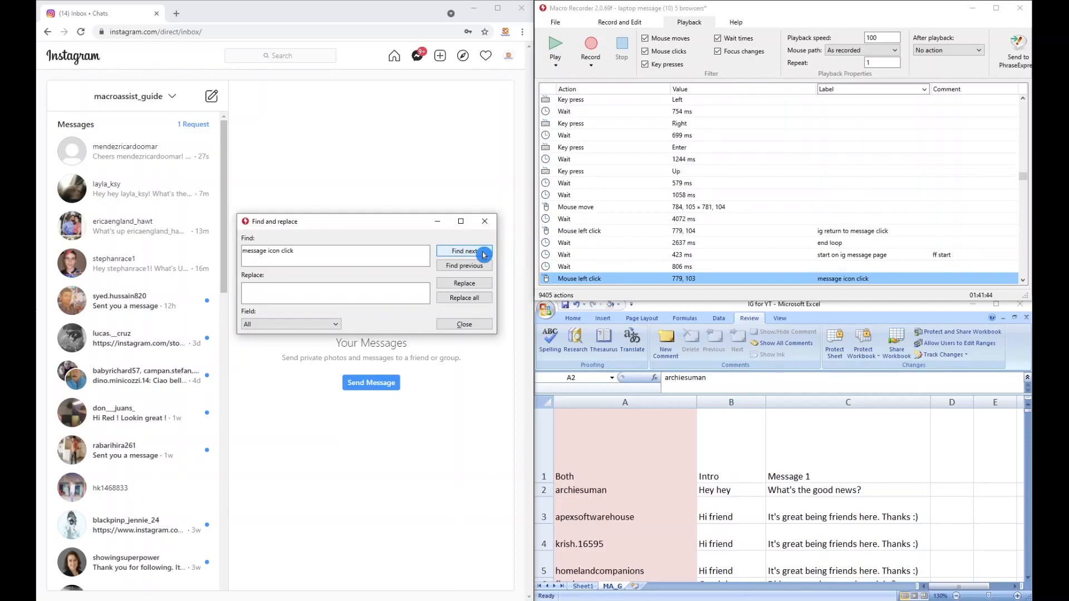
{"action": "left_click", "coordinate": [482, 252]}
{"action": "left_click", "coordinate": [483, 253]}
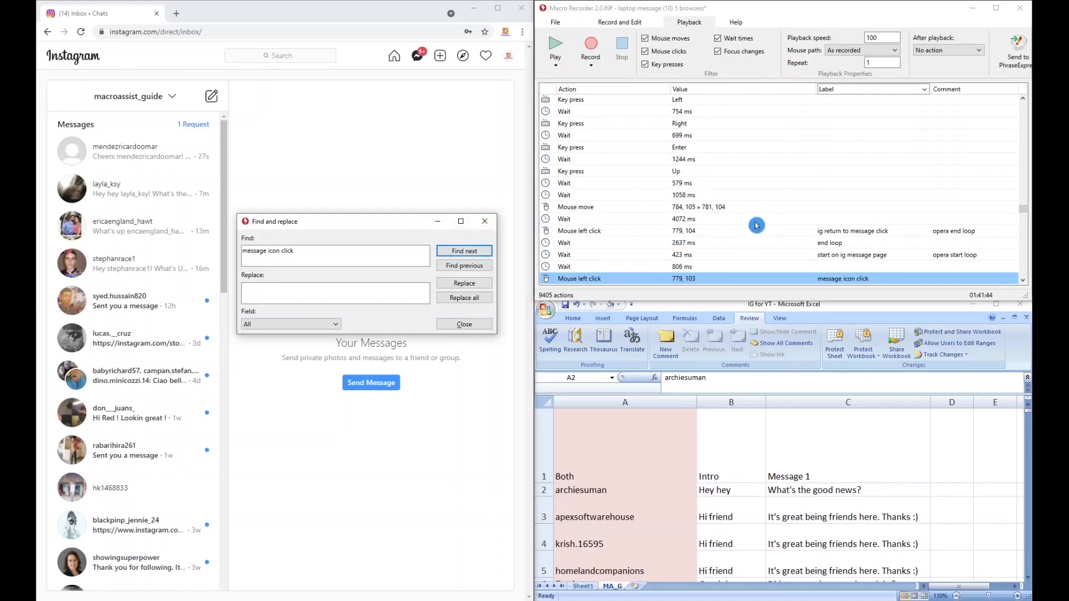
{"action": "left_click_drag", "start_coordinate": [1027, 210], "coordinate": [1026, 82]}
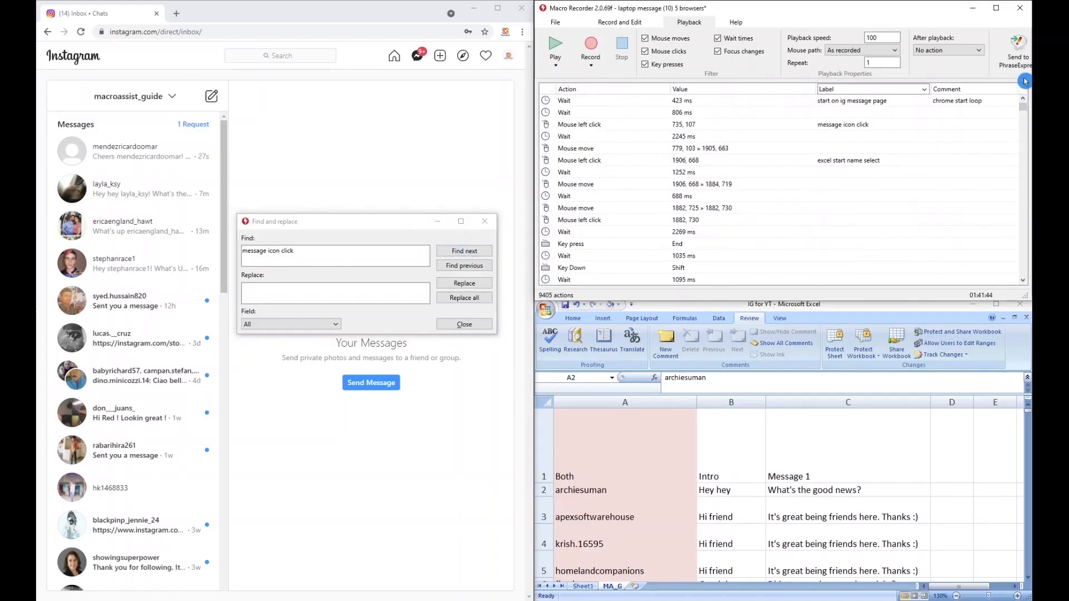
{"action": "left_click", "coordinate": [488, 224]}
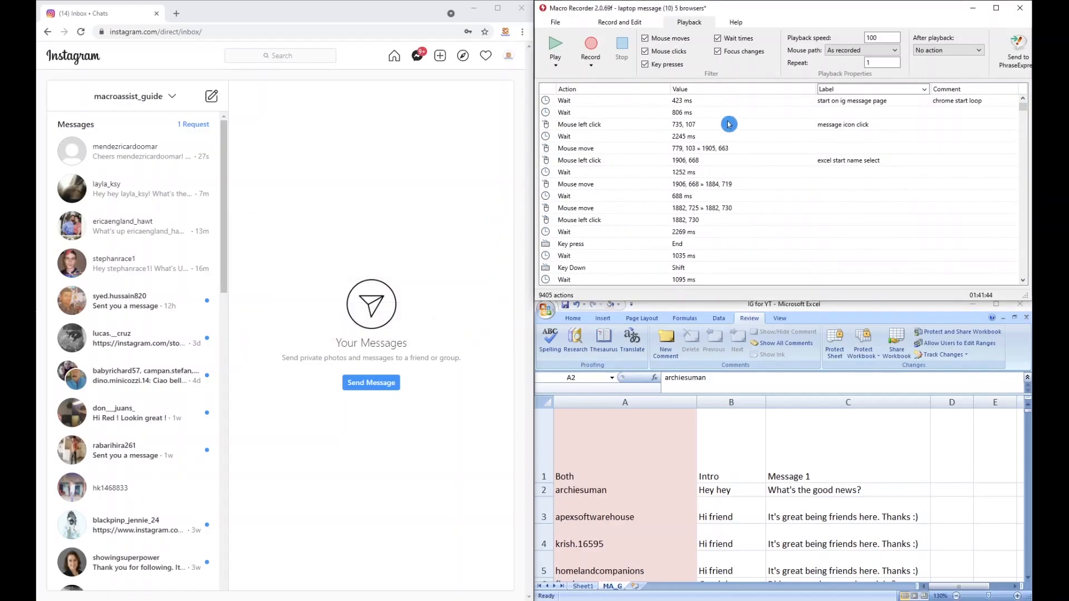
Step: Set the playback speed to 300 and play the messaging macro from the start with Excel's A2 selected
{"action": "left_click", "coordinate": [880, 36]}
{"action": "left_click", "coordinate": [1013, 344]}
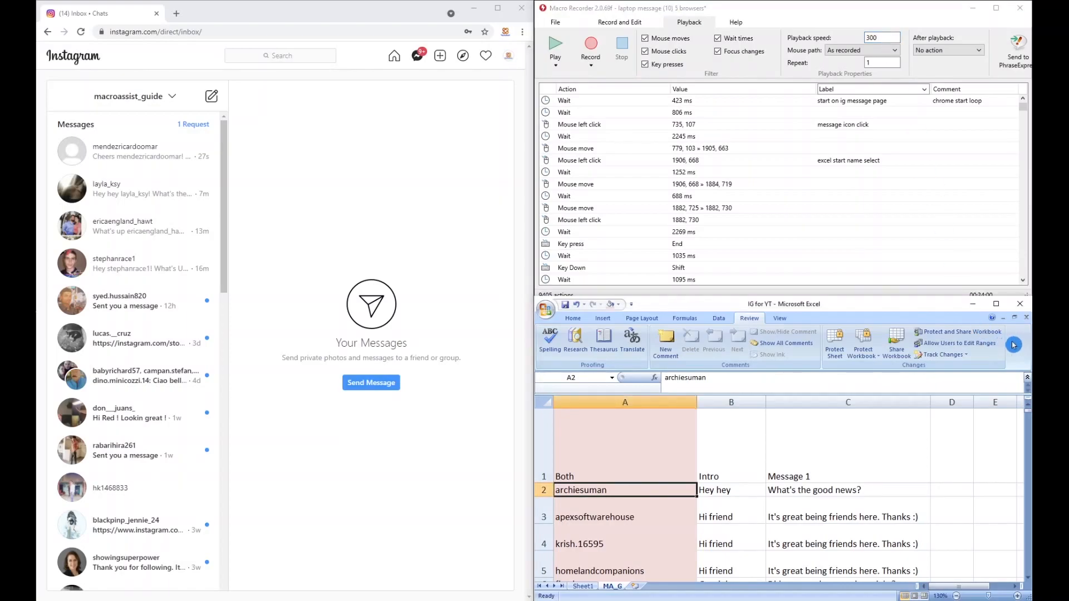
{"action": "left_click", "coordinate": [556, 46]}
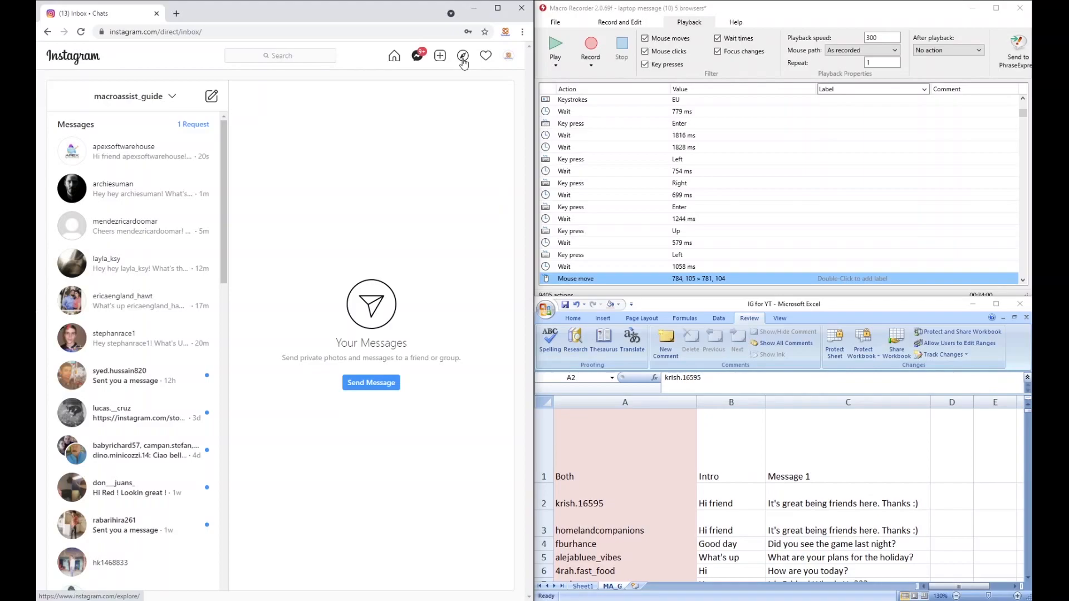
Step: View Instagram's message requests and the account's own profile page with its follower and following counts
{"action": "left_click", "coordinate": [203, 124]}
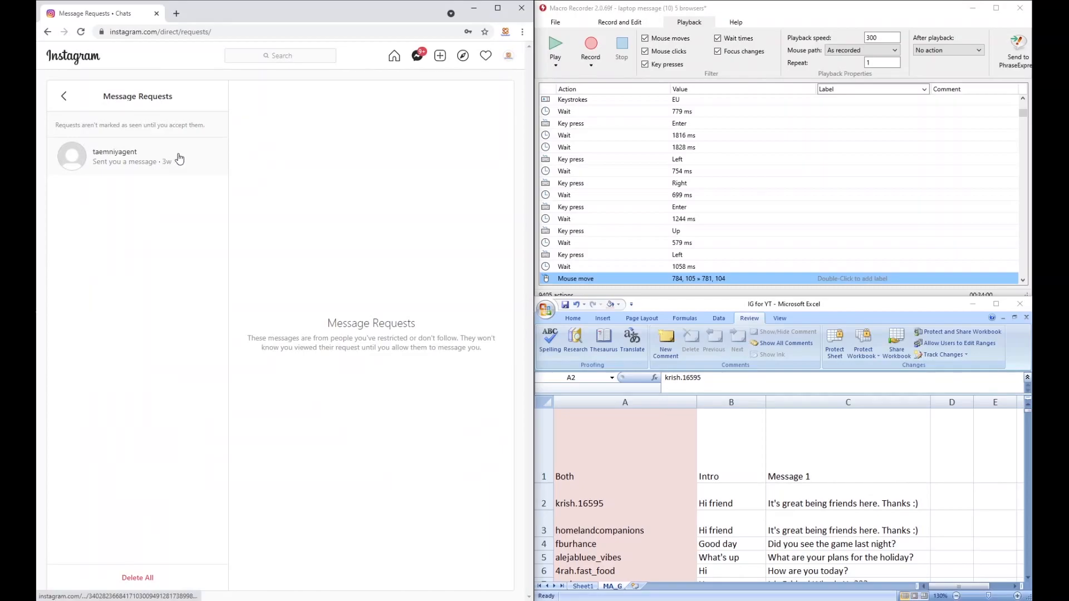
{"action": "left_click", "coordinate": [509, 61]}
{"action": "left_click", "coordinate": [450, 77]}
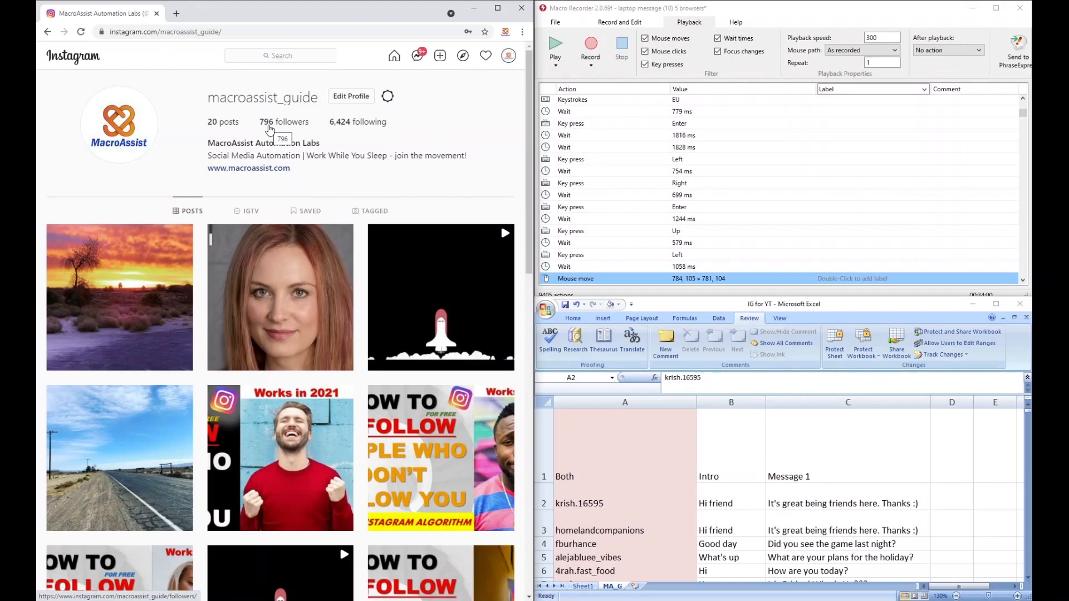
{"action": "left_click", "coordinate": [472, 121]}
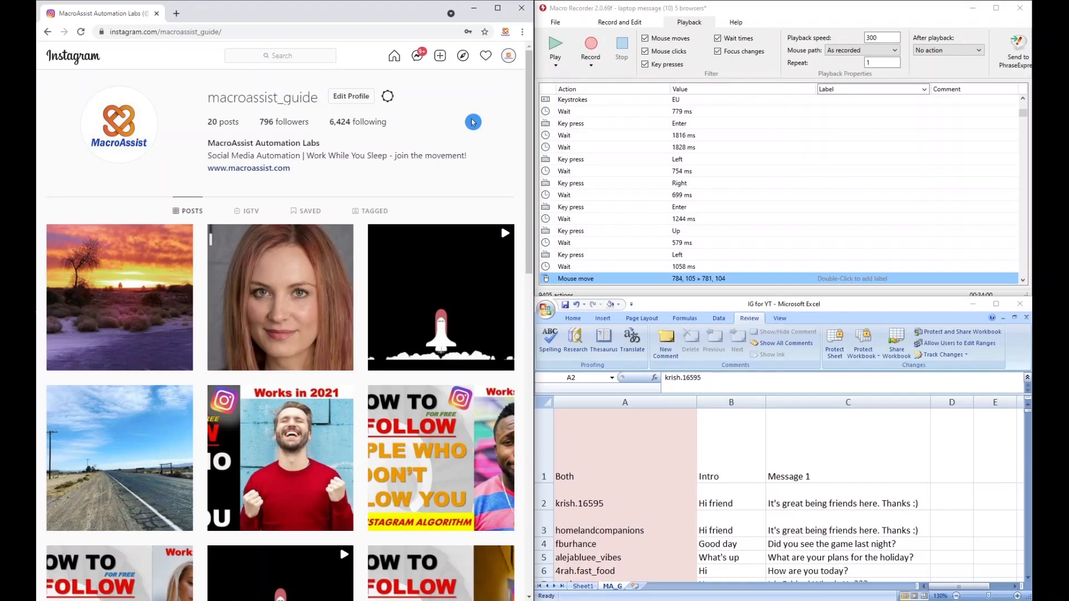